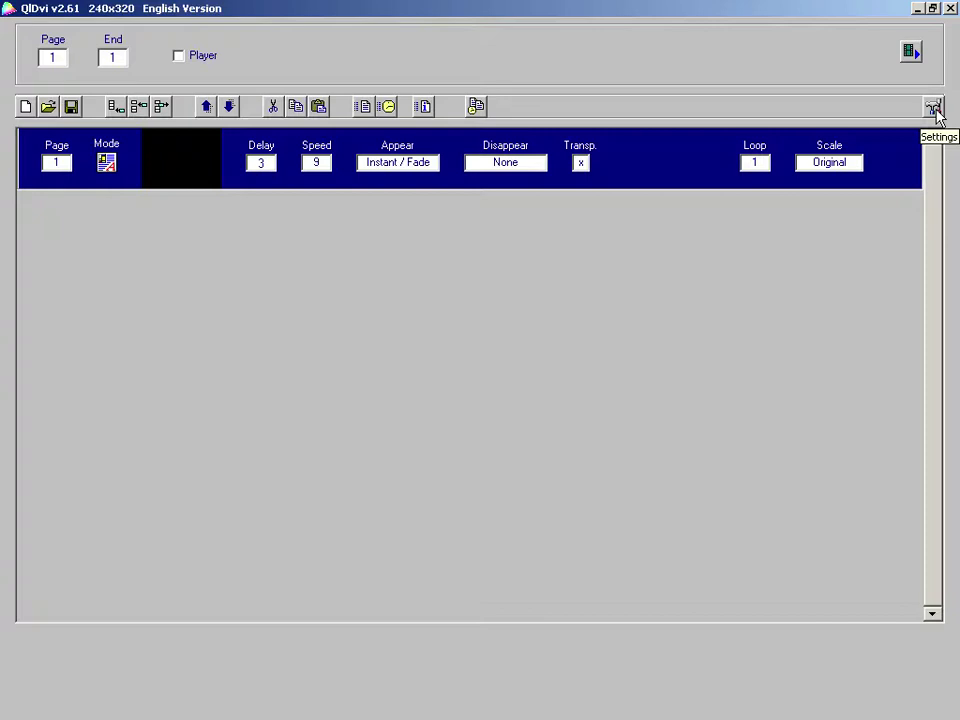
In the settings, set the display matrix to a height of 240 and a width of 320
click(934, 107)
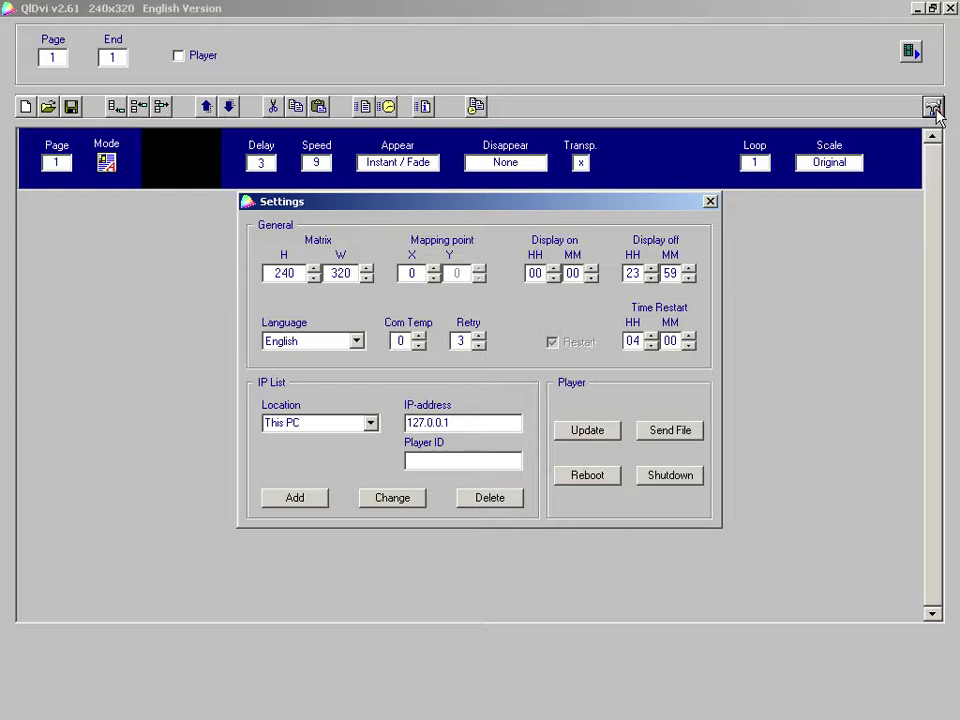
key(BackSpace)
key(BackSpace)
text(24)
click(343, 273)
key(BackSpace)
key(BackSpace)
text(32)
Set the display to switch on at 06:00 and switch off at 22:00
click(559, 270)
click(559, 270)
click(559, 270)
click(559, 270)
click(559, 270)
click(559, 270)
click(652, 278)
click(688, 269)
Change the This PC entry in the IP list to location Display with IP address 192.168.0.100 and the player ID, and close the settings
click(341, 426)
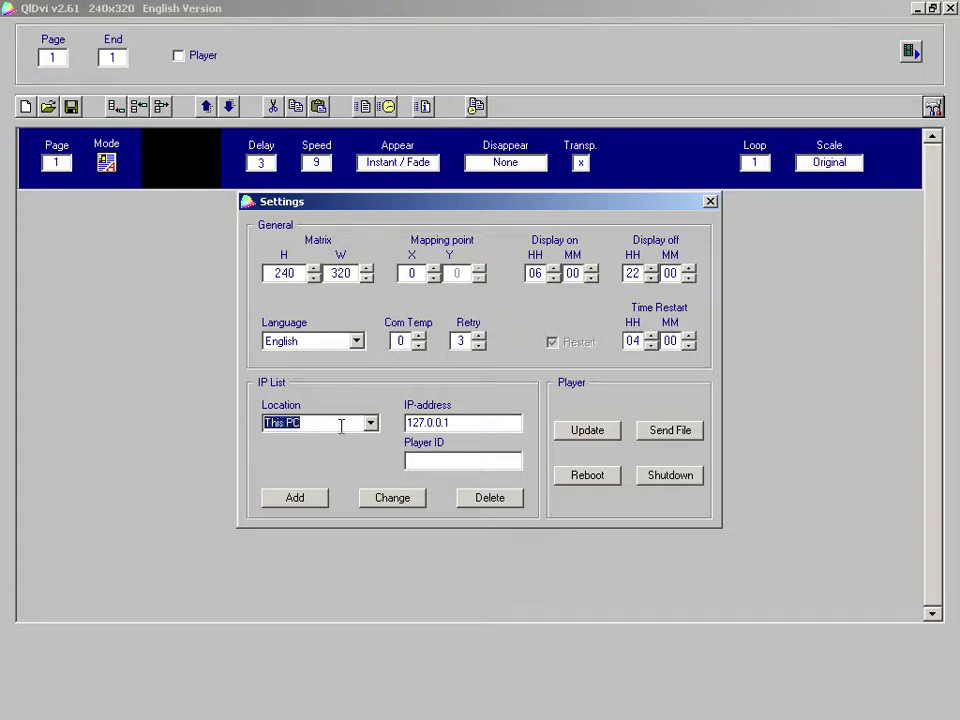
text(Display)
drag(511, 427, 403, 443)
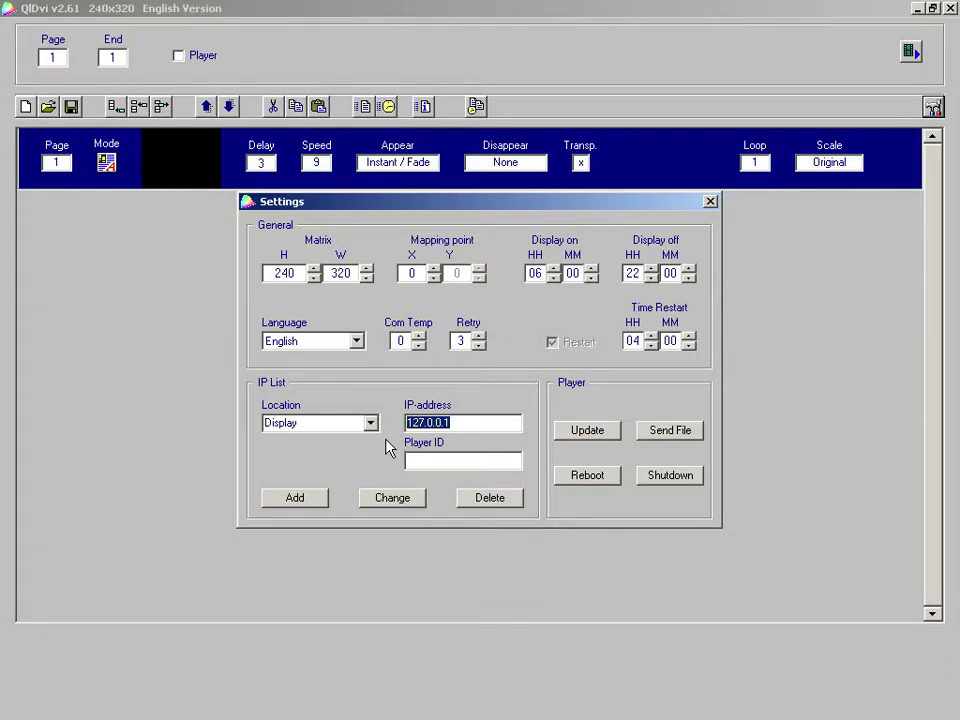
key(Delete)
text(192.168.0.100)
click(410, 457)
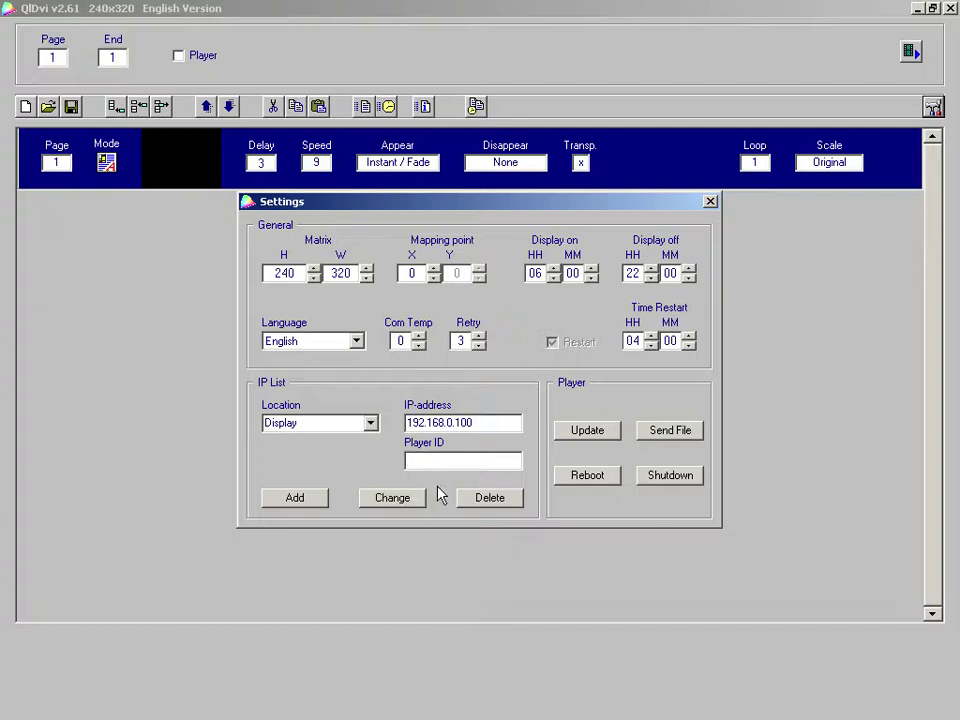
text(1234567890)
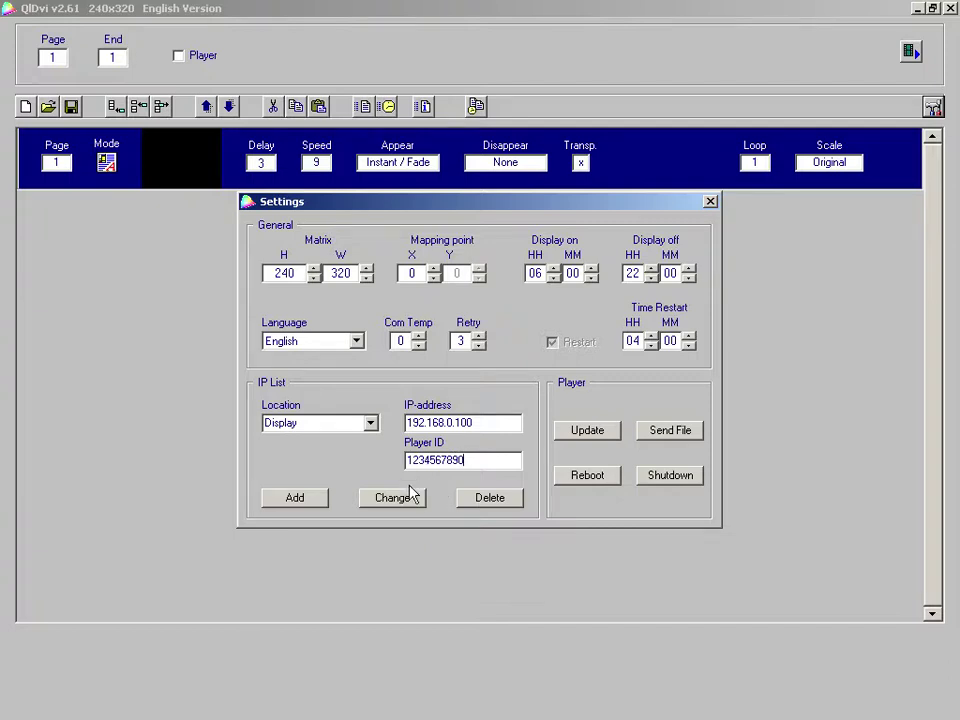
click(417, 507)
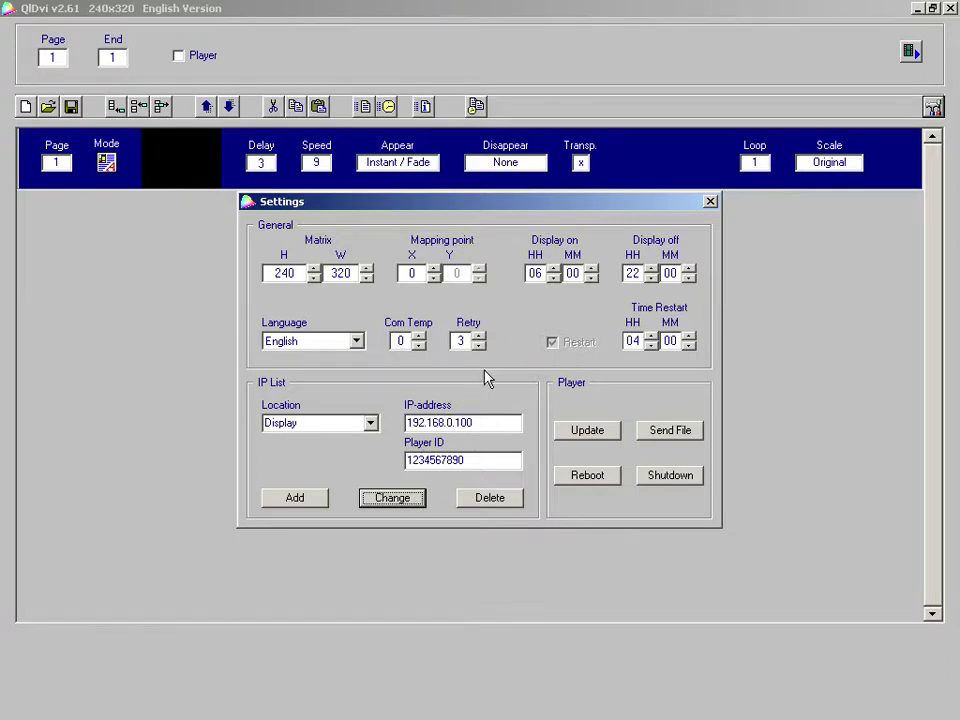
click(714, 203)
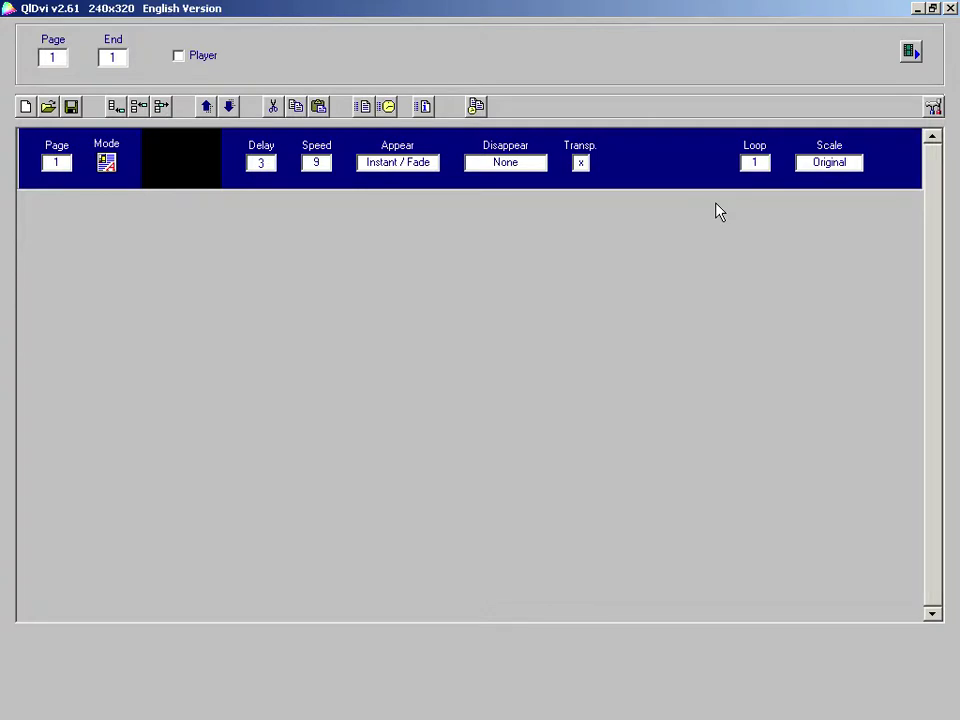
Append two pages to the page list and insert another one at page 2
click(114, 106)
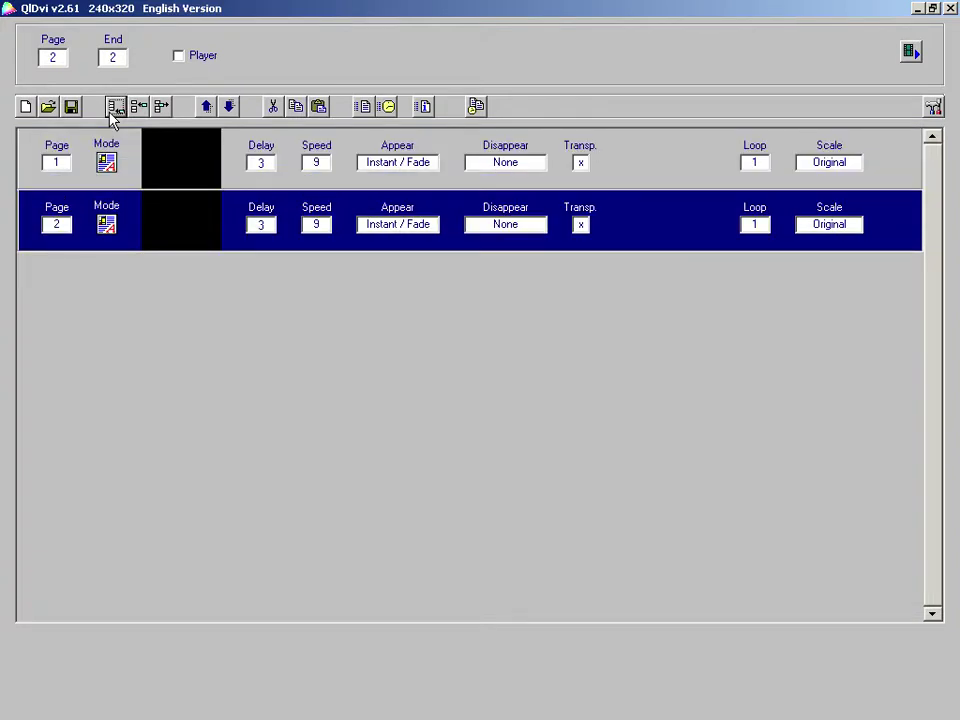
click(114, 108)
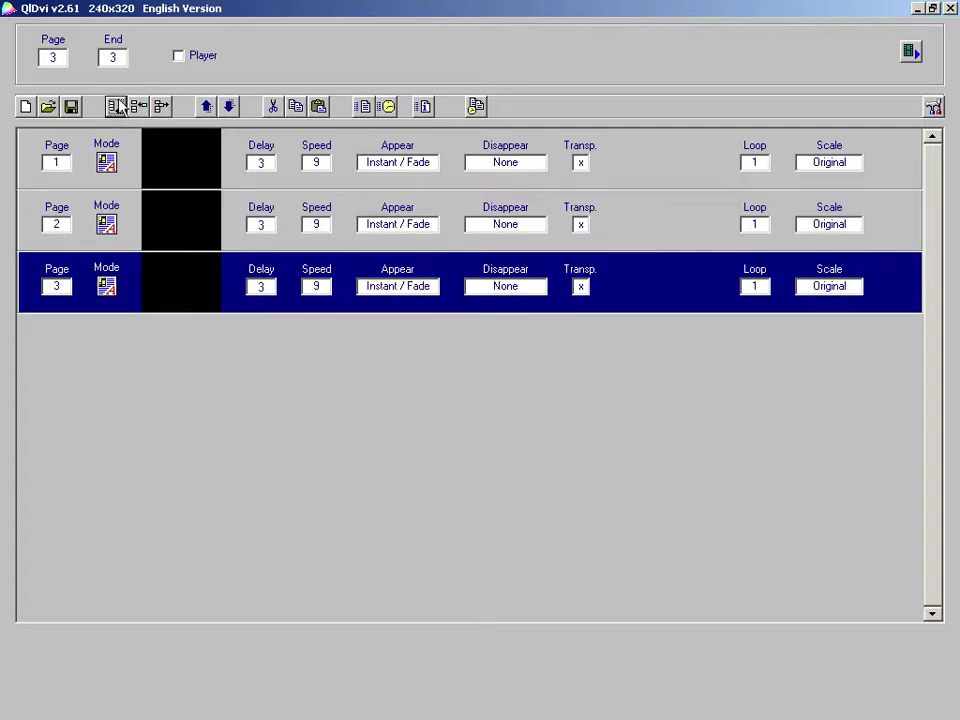
click(636, 207)
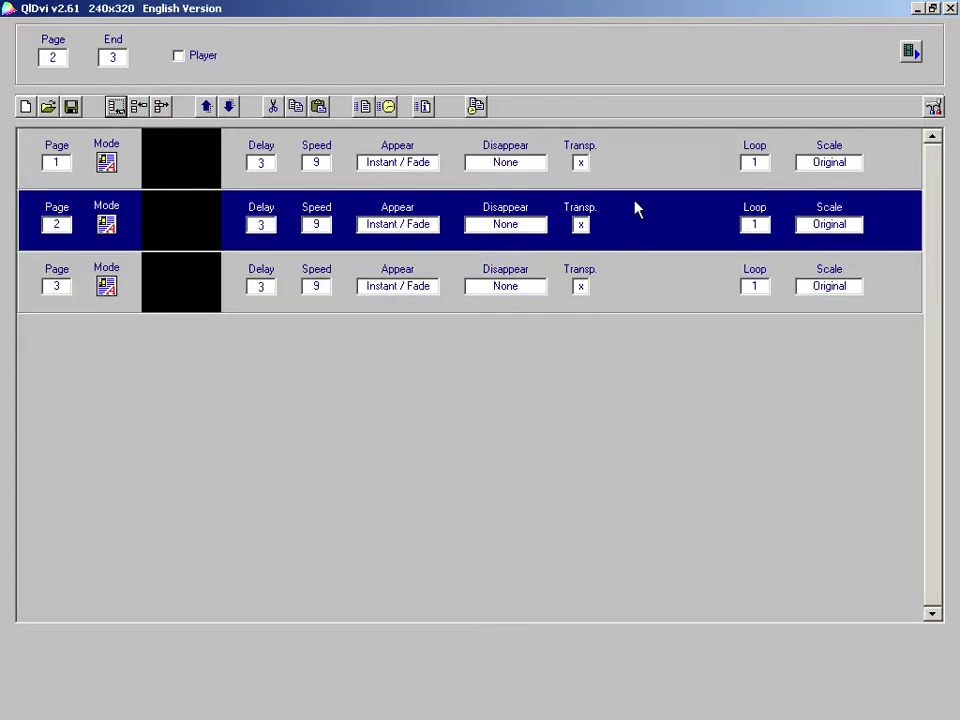
click(138, 106)
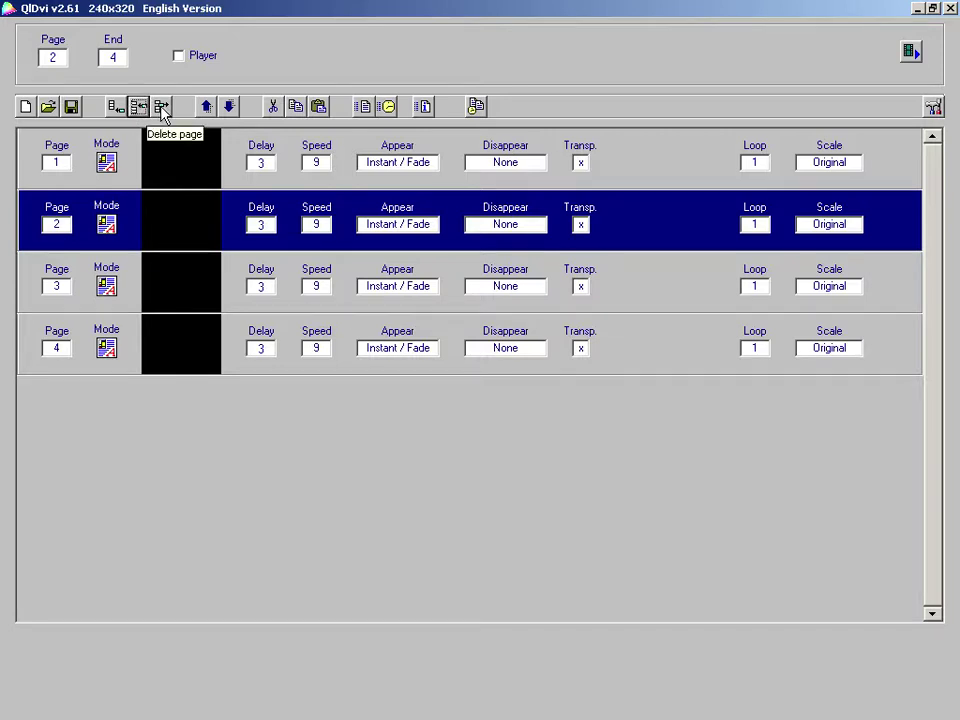
Delete the inserted page, and move the selected page up to position 1 and back down to position 3
click(161, 106)
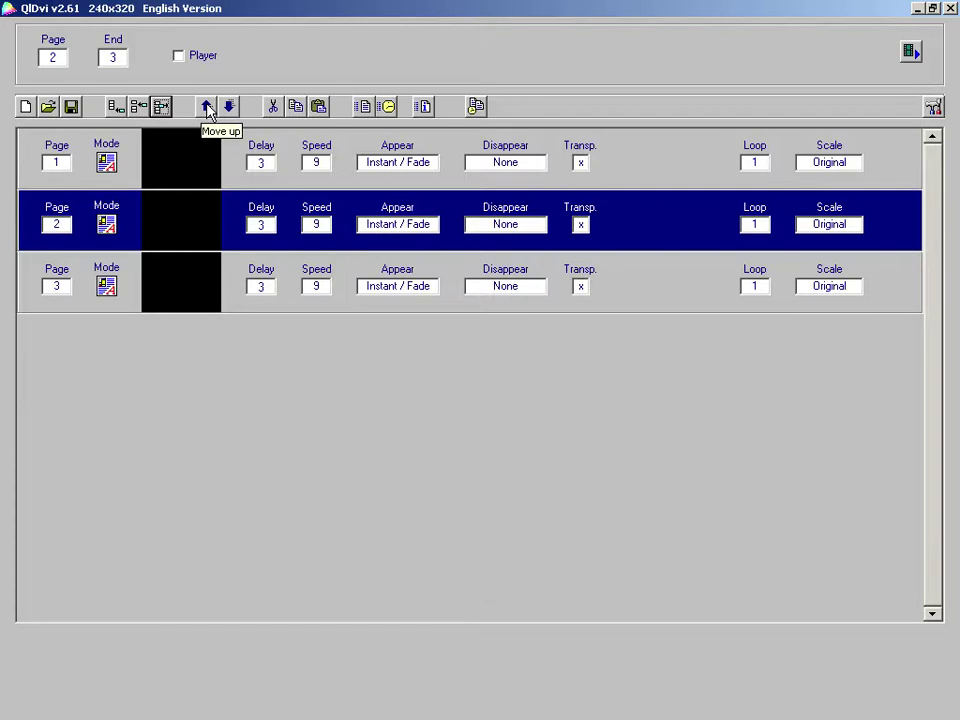
click(207, 107)
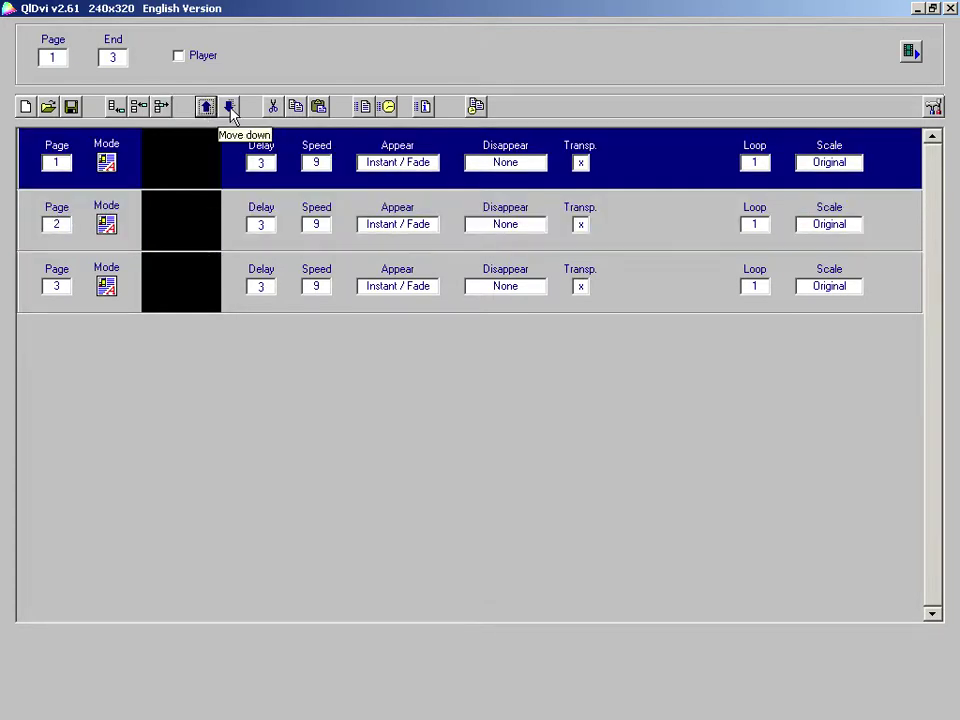
click(229, 107)
click(229, 107)
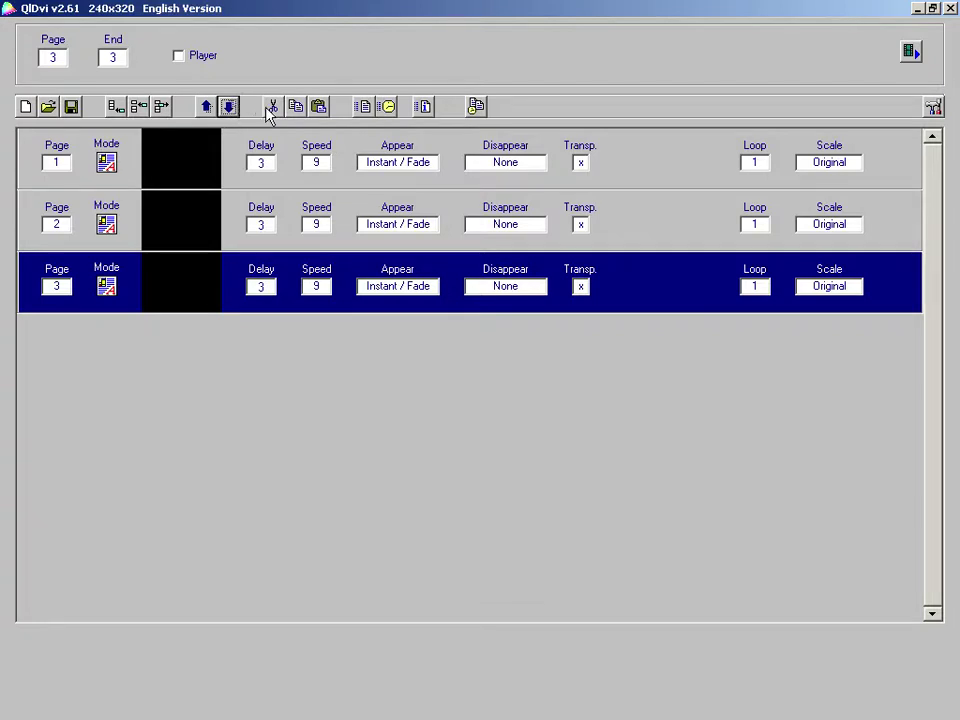
Cut page 3 and paste it back at page 2, and paste two copies of the last page
click(270, 107)
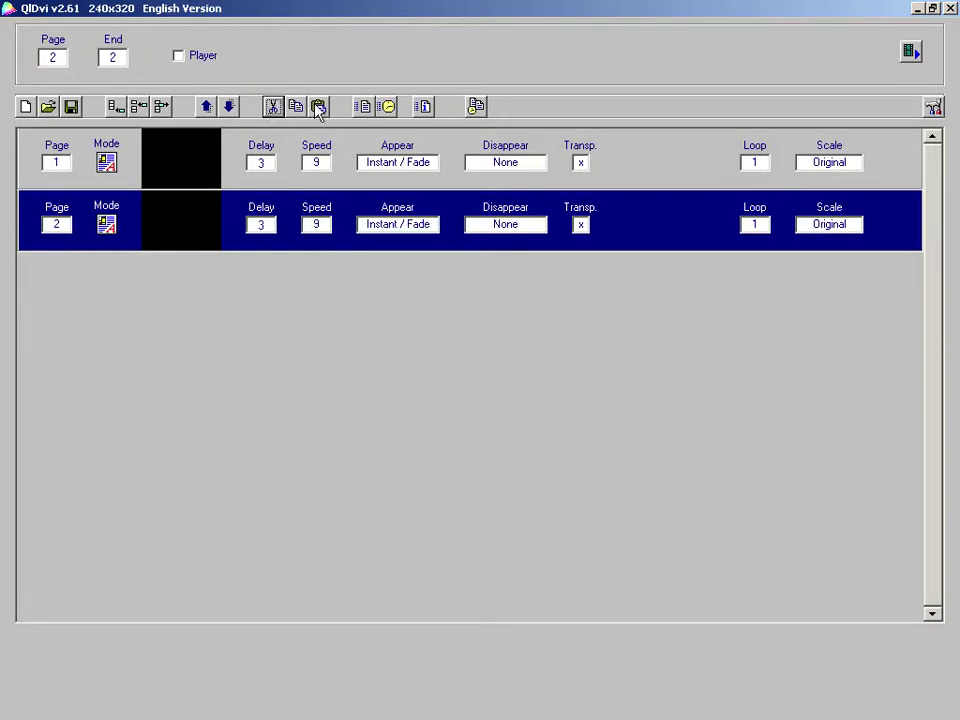
click(318, 107)
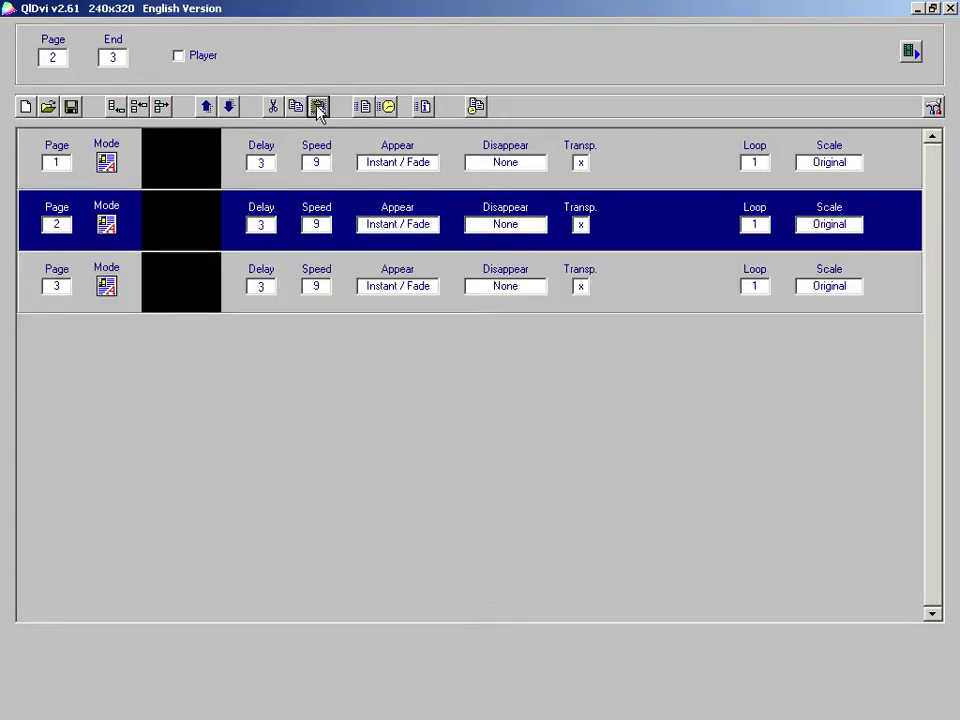
click(678, 280)
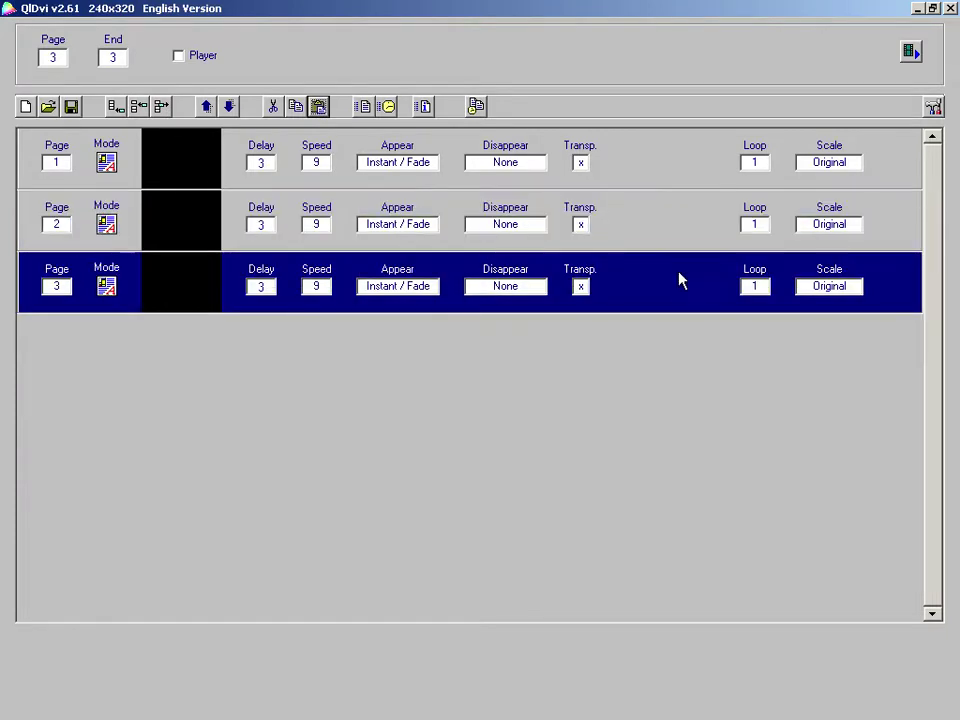
click(294, 107)
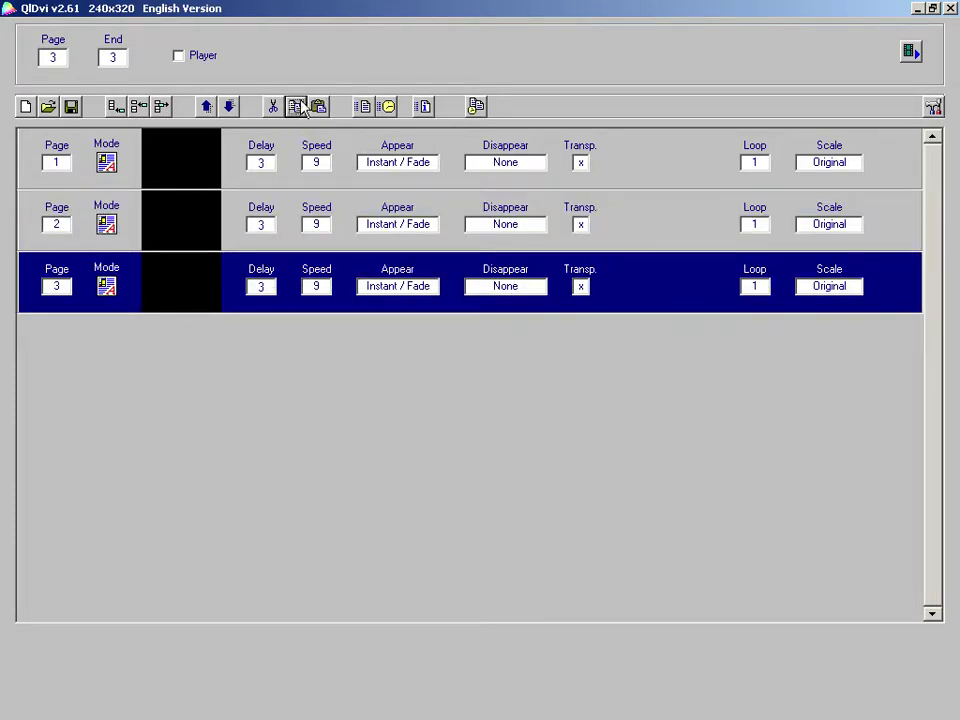
click(318, 107)
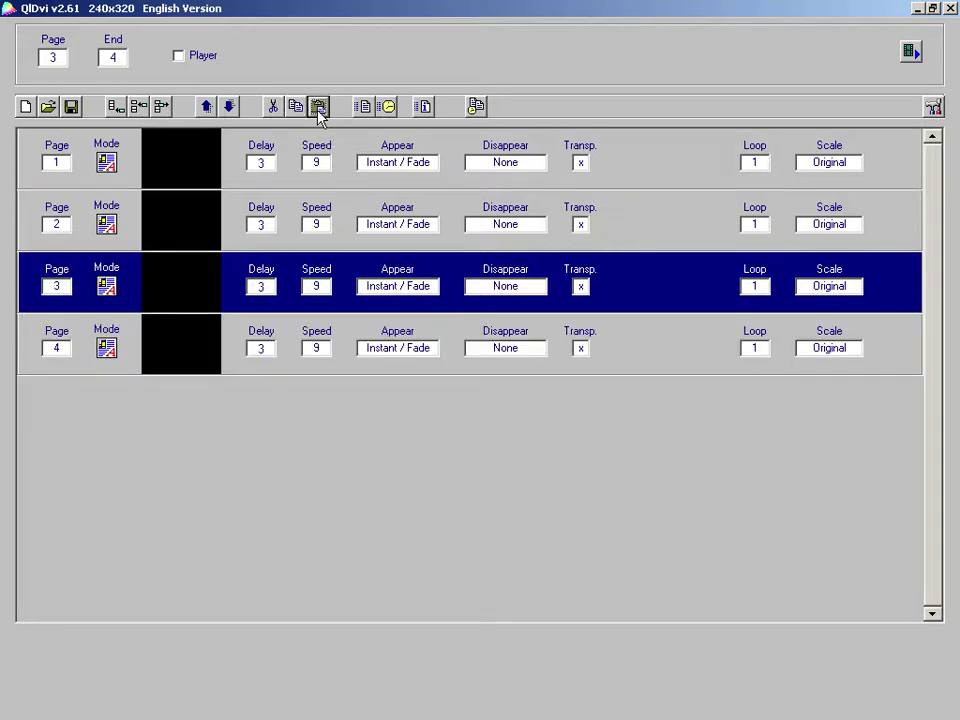
click(318, 107)
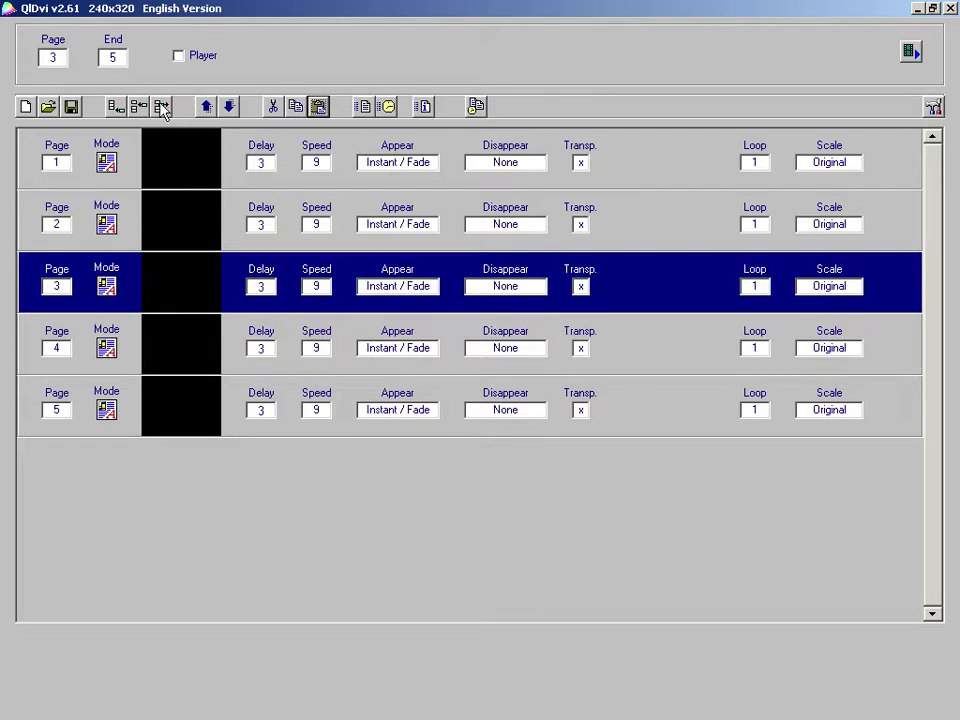
Delete the extra pages until only page 1 is left
click(161, 107)
click(161, 107)
click(161, 107)
click(161, 107)
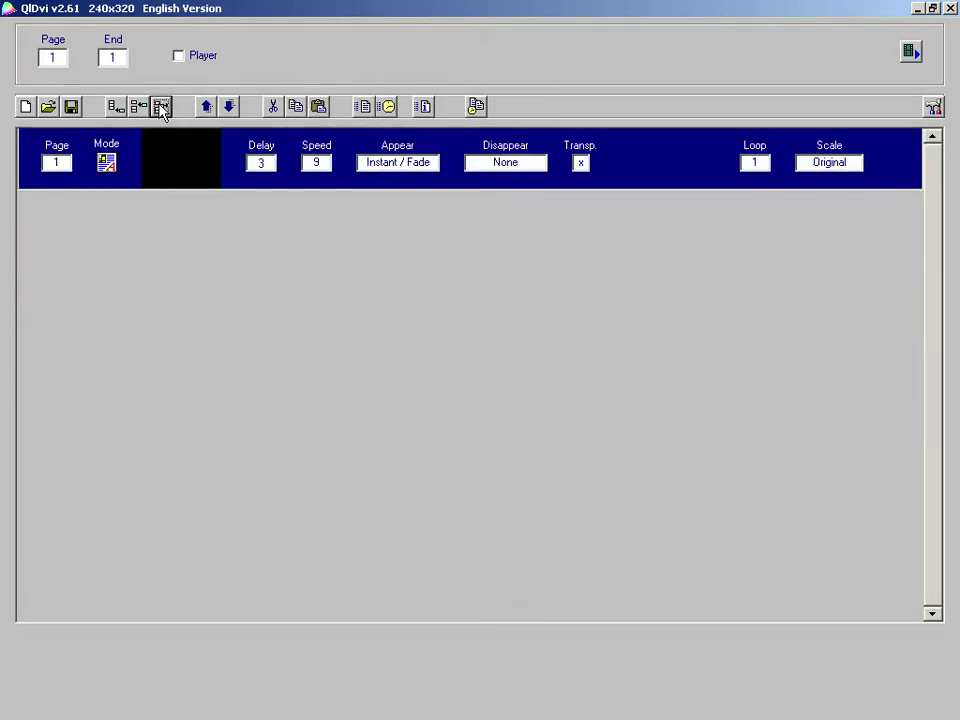
Open page 1 for editing and cycle its mode through video and capture input back to text and image
double_click(675, 169)
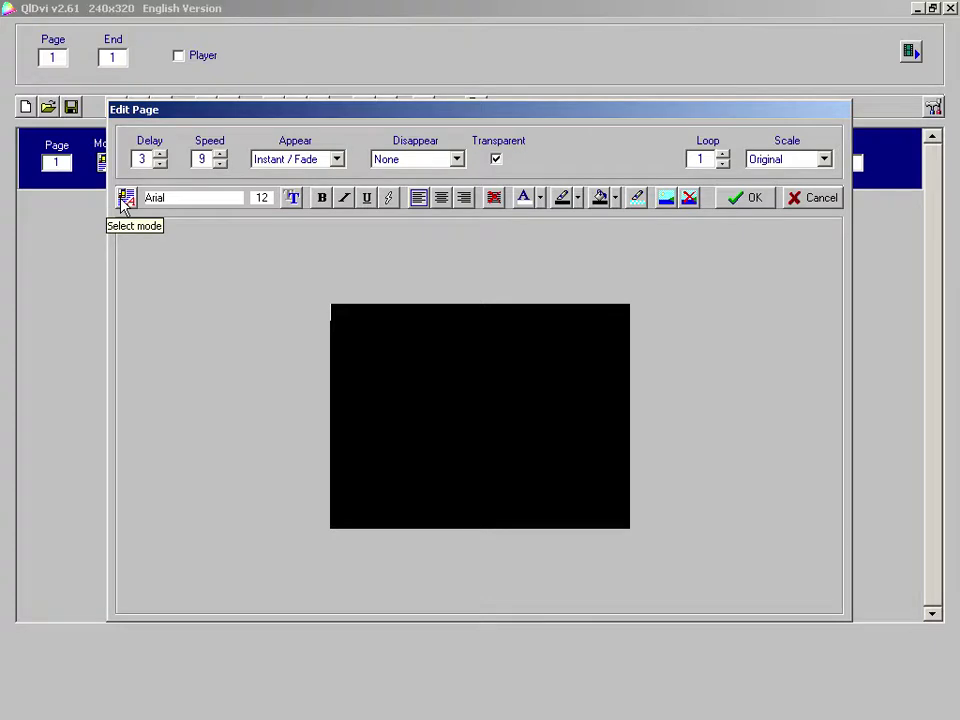
click(125, 198)
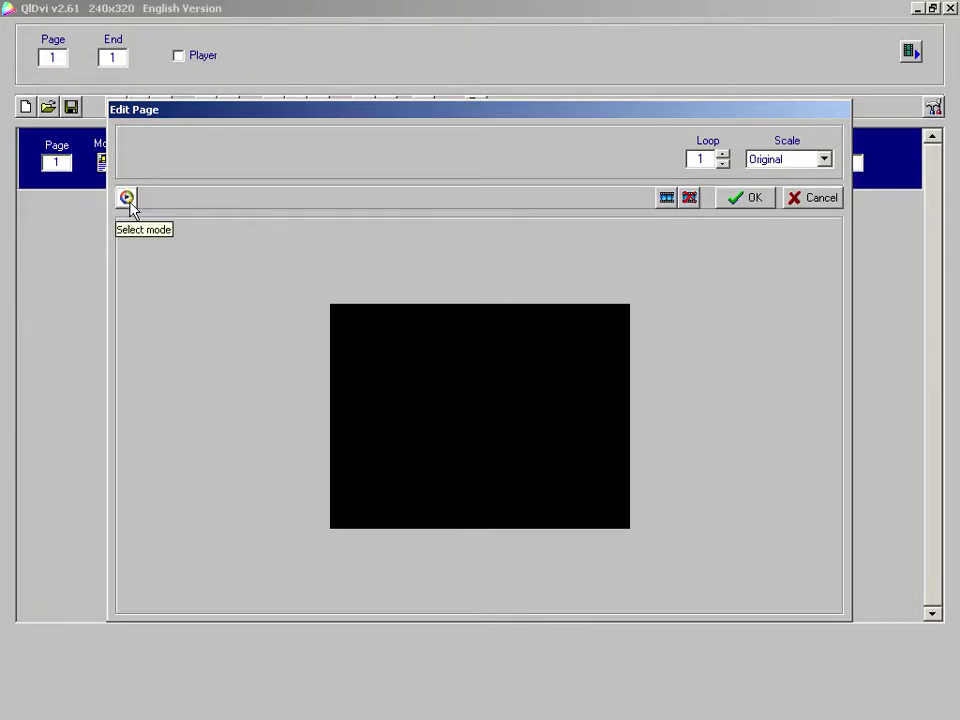
click(127, 198)
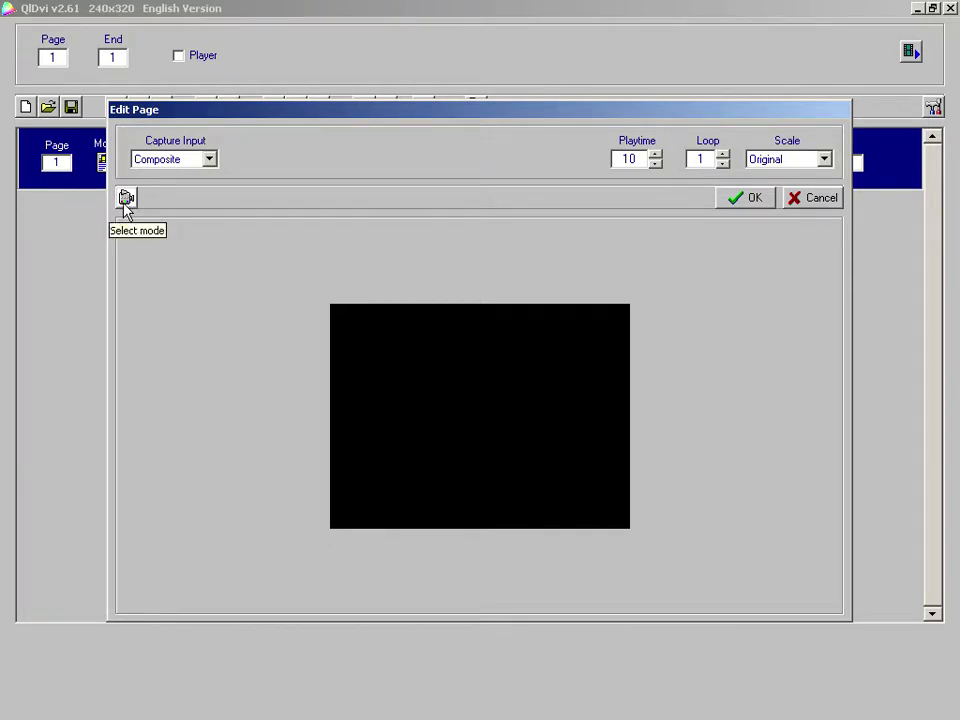
click(126, 198)
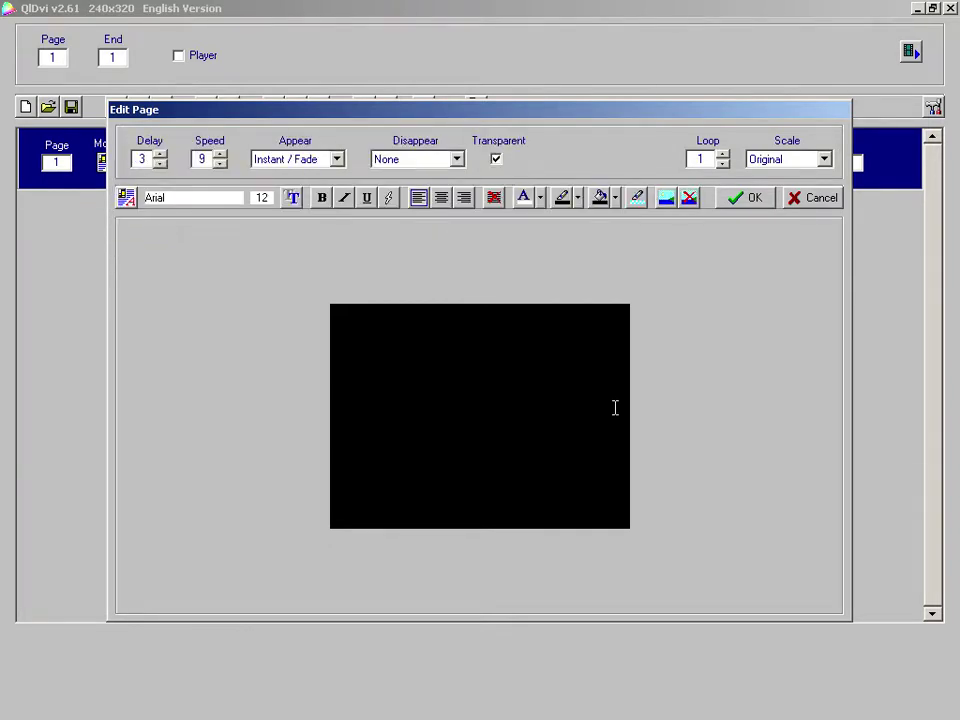
Enter the text "Dit is een voorbeeld" on the page and format it as Arial, style Vet, size 48
click(370, 377)
text(Dit is een voorbeeld)
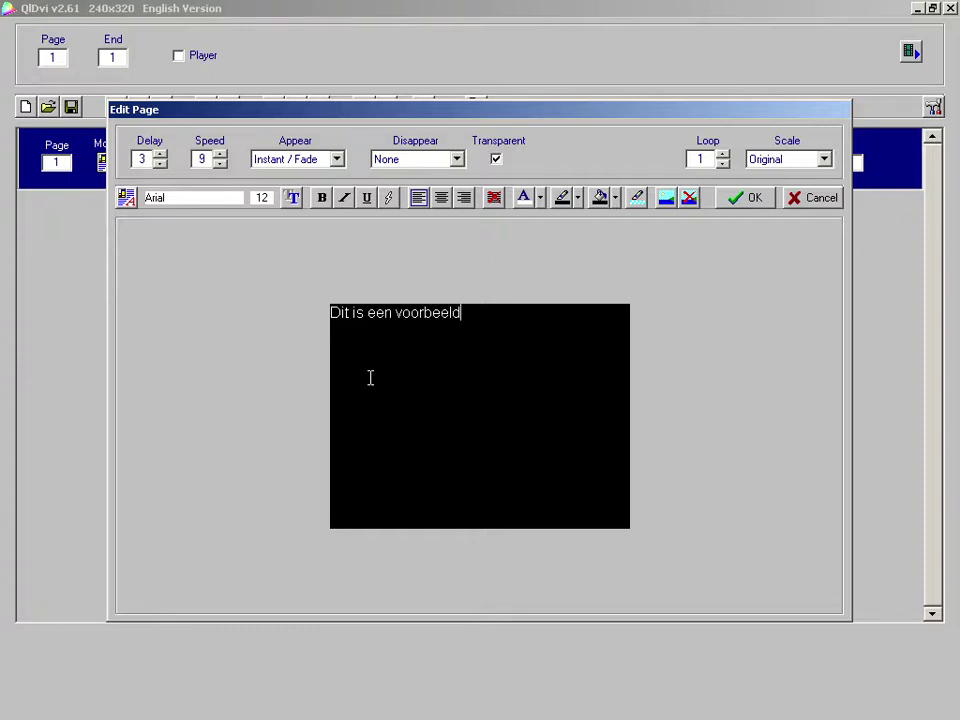
drag(491, 321, 294, 304)
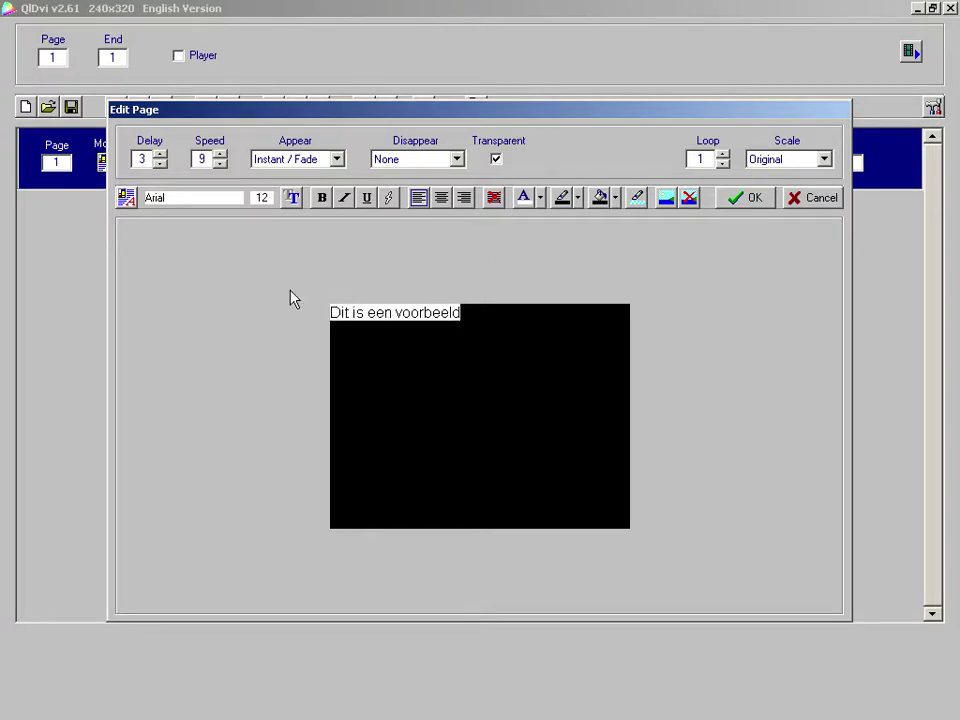
click(295, 199)
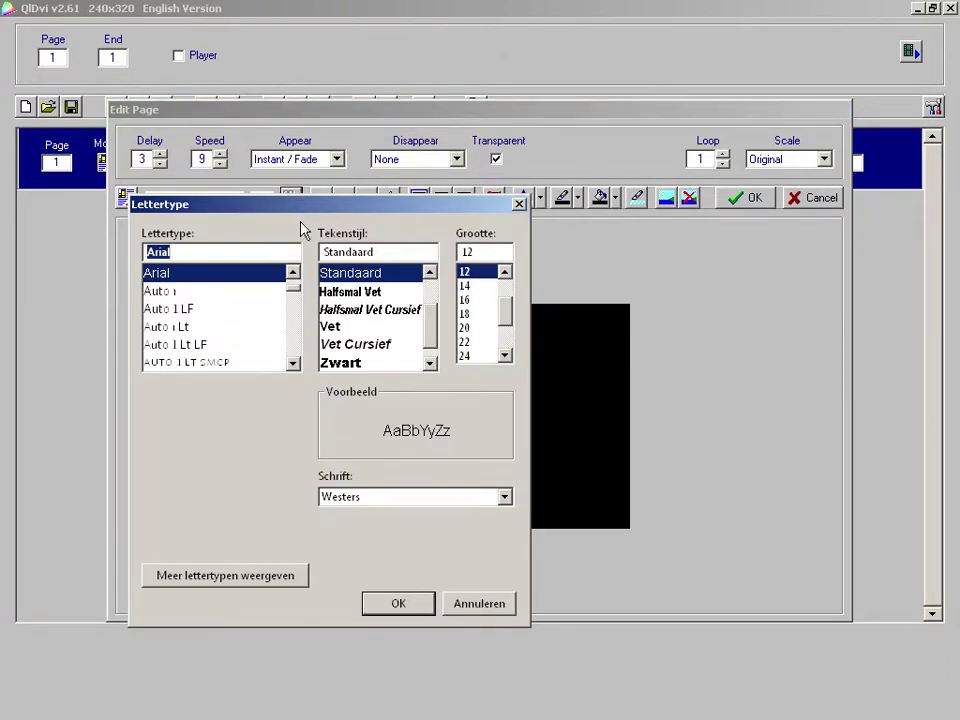
mouse_move(296, 297)
mouse_down()
mouse_move(296, 358)
mouse_move(304, 295)
mouse_up()
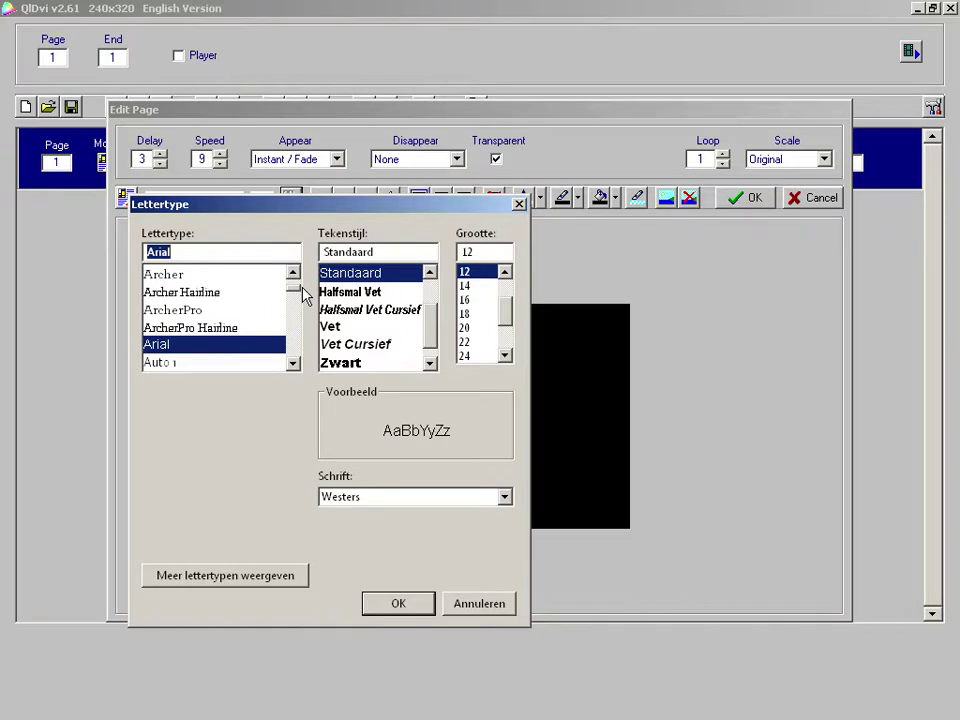
click(358, 332)
drag(508, 315, 510, 336)
click(488, 340)
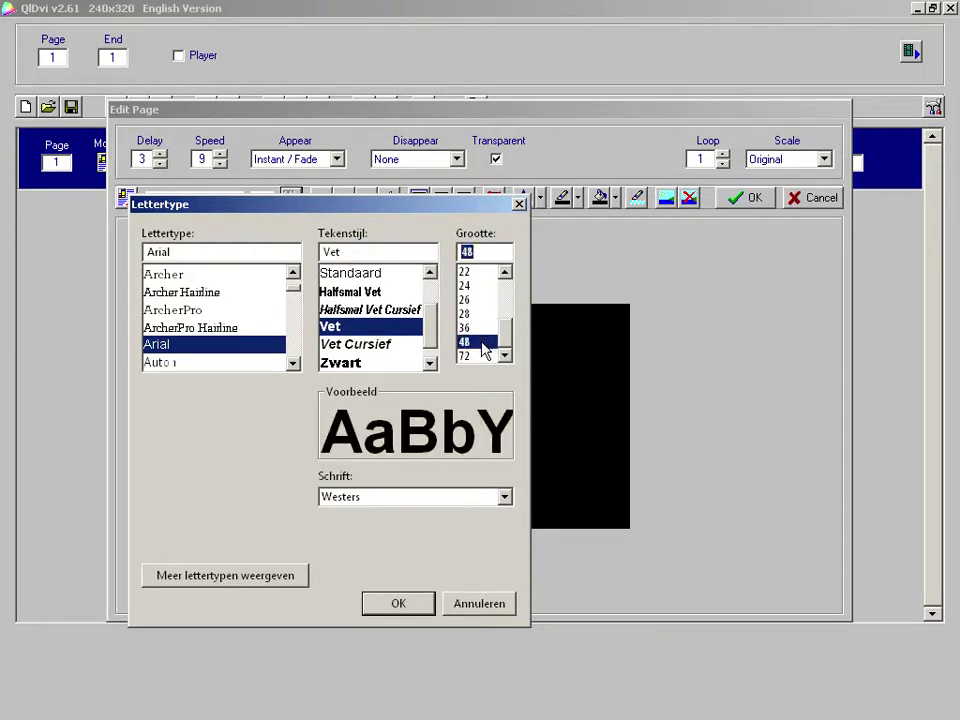
click(420, 608)
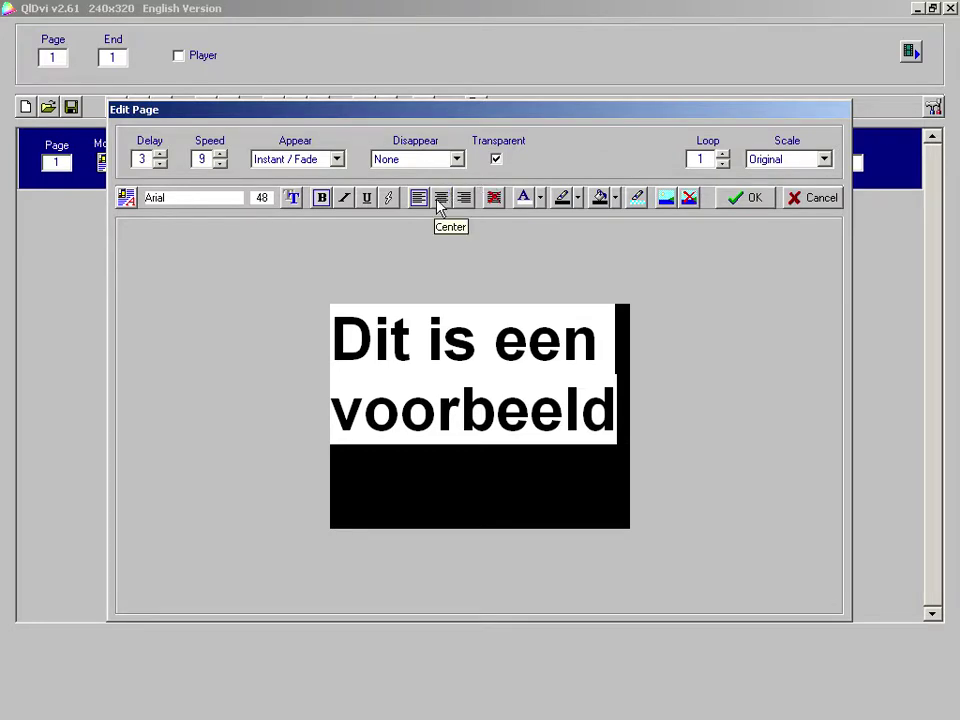
Try centre and right alignment on the page text, leave it centred, and deselect the text
click(441, 198)
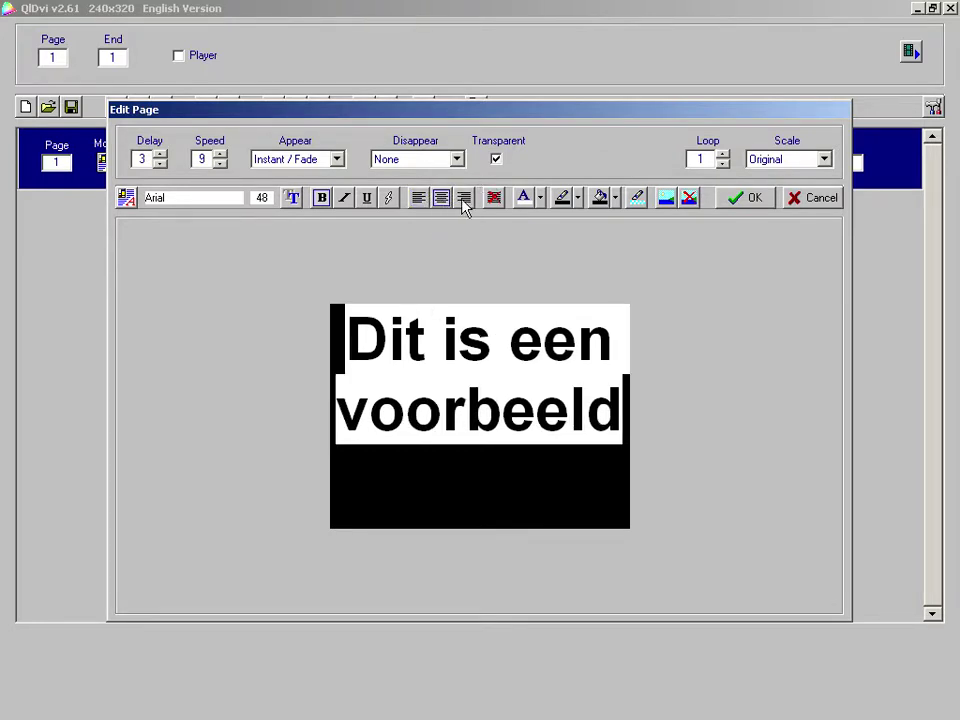
click(463, 199)
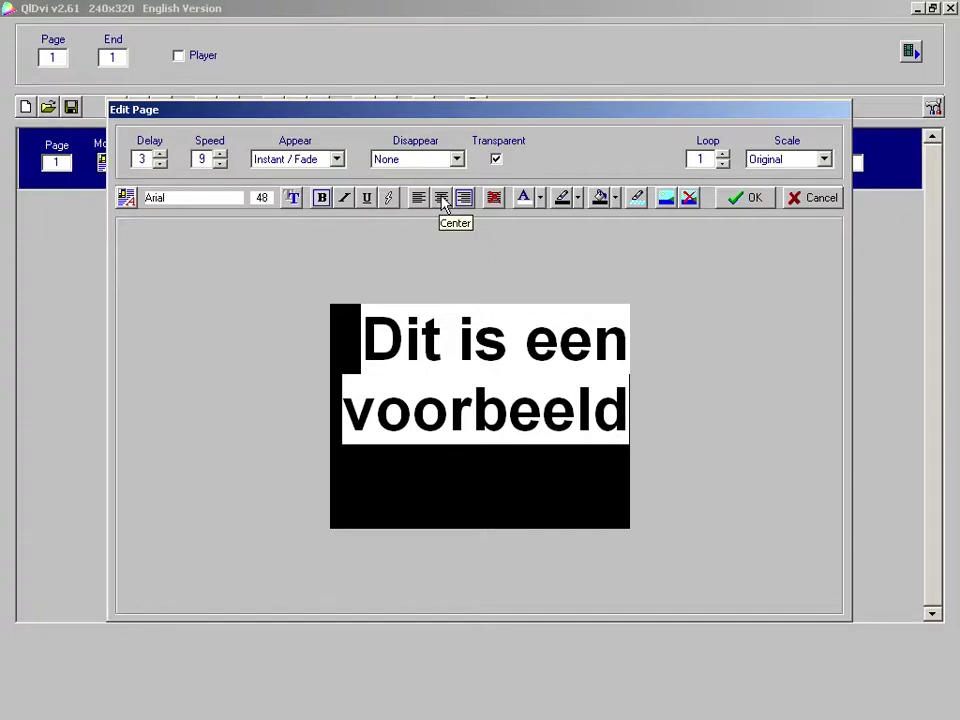
click(441, 198)
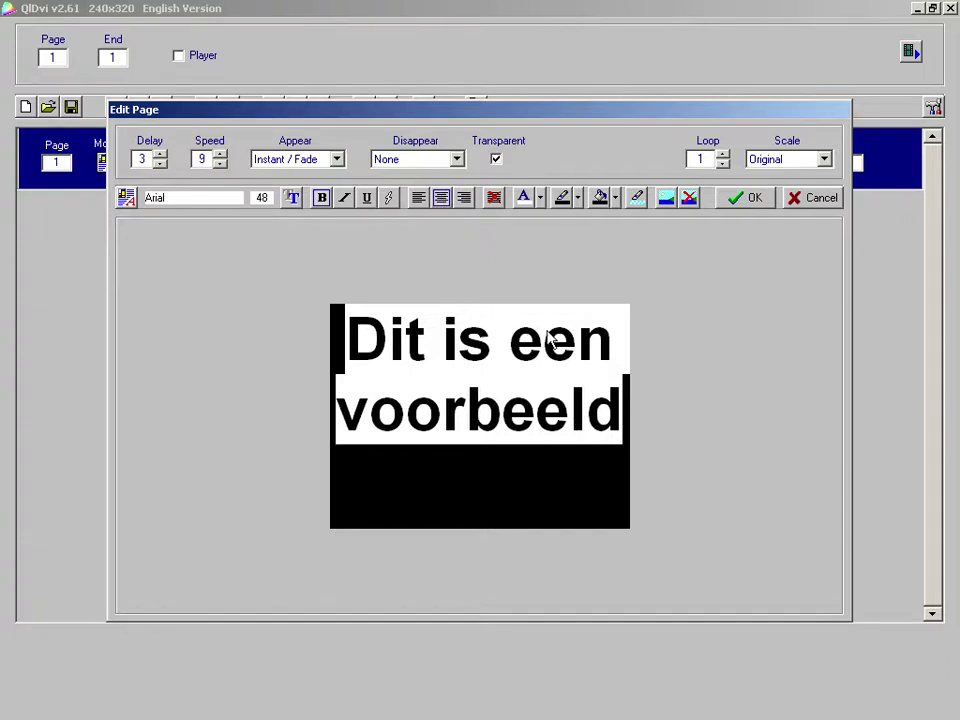
click(621, 424)
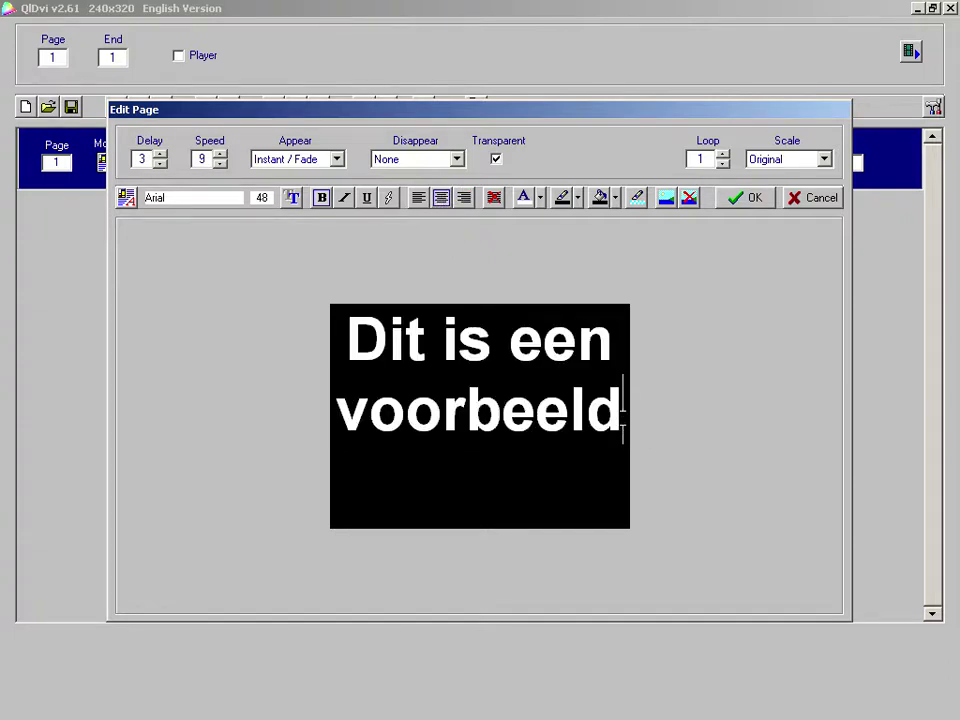
Colour the word "voorbeeld" light blue on page 1 and deselect it
drag(621, 424, 341, 420)
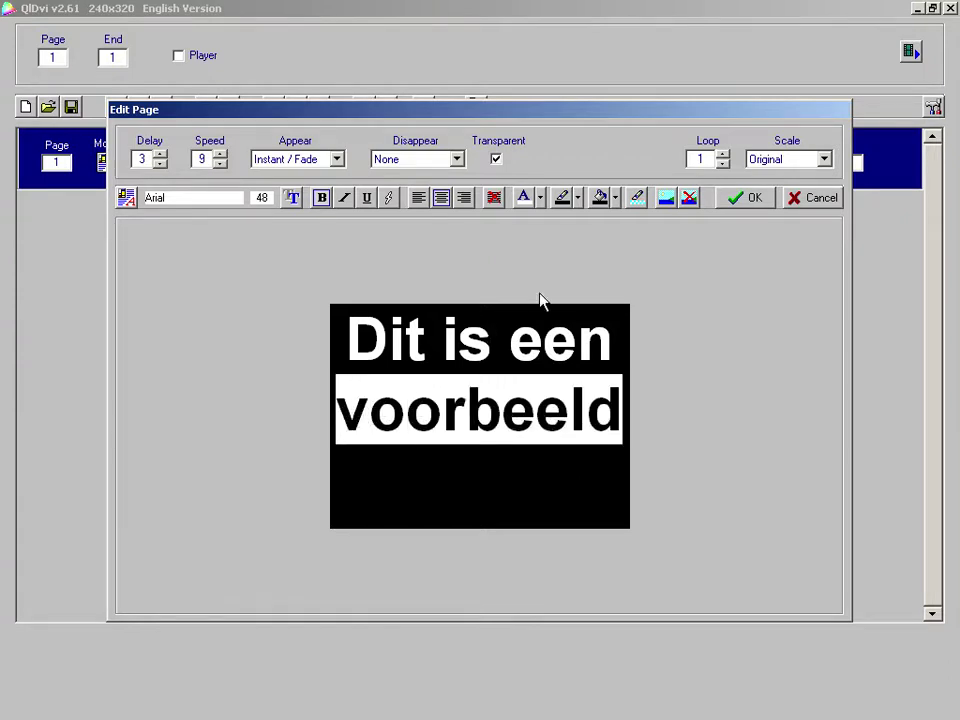
click(540, 198)
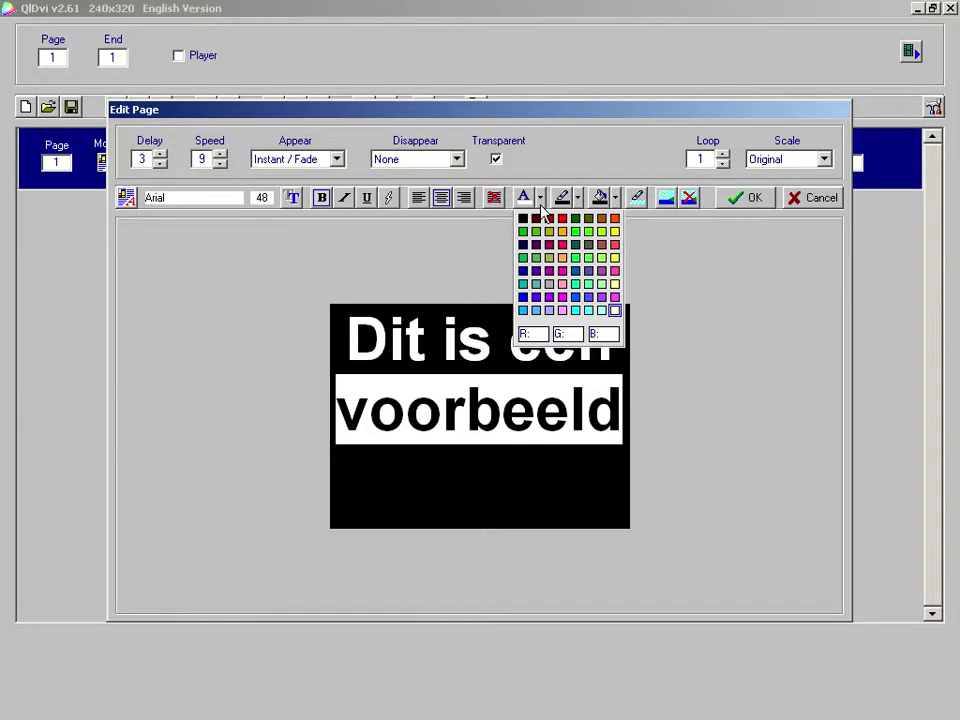
click(523, 311)
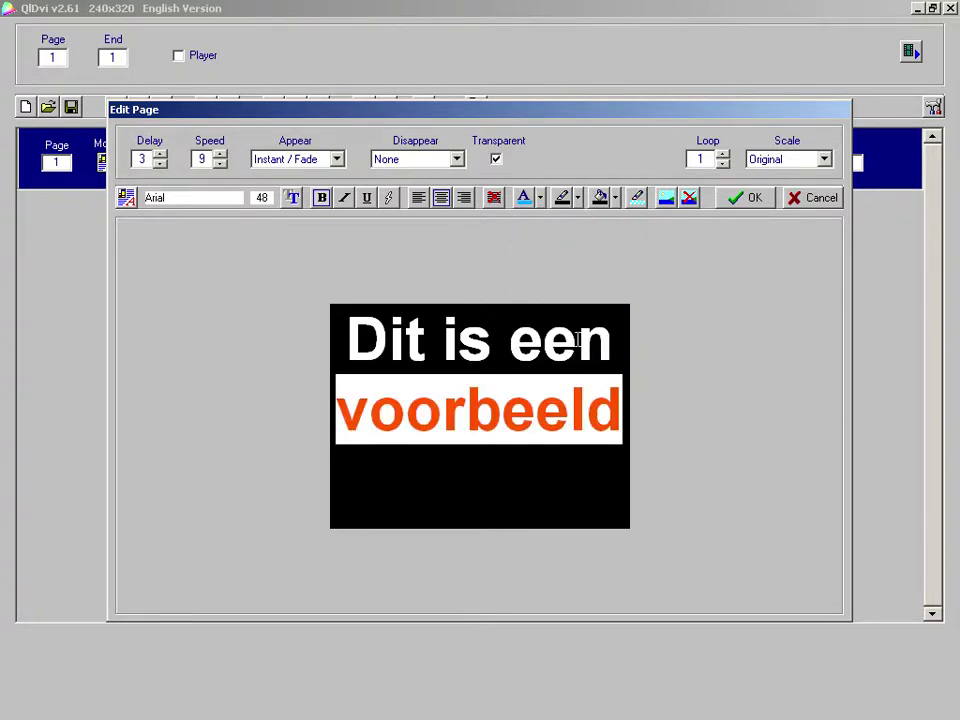
click(624, 414)
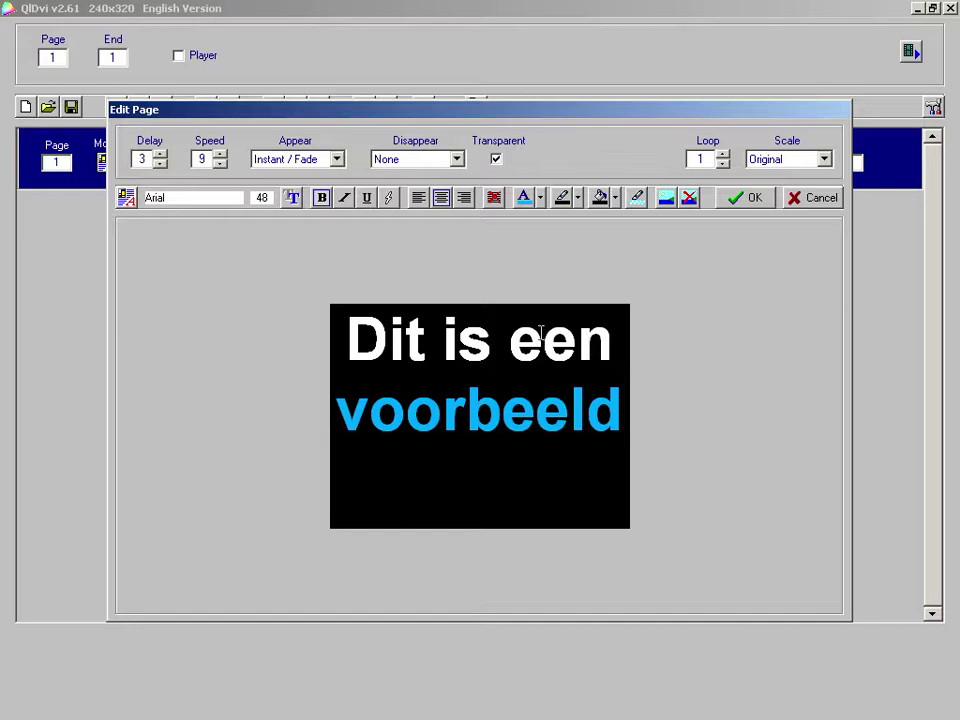
Give the word "Dit" a light blue background colour and accept the page 1 edits
drag(411, 336, 349, 339)
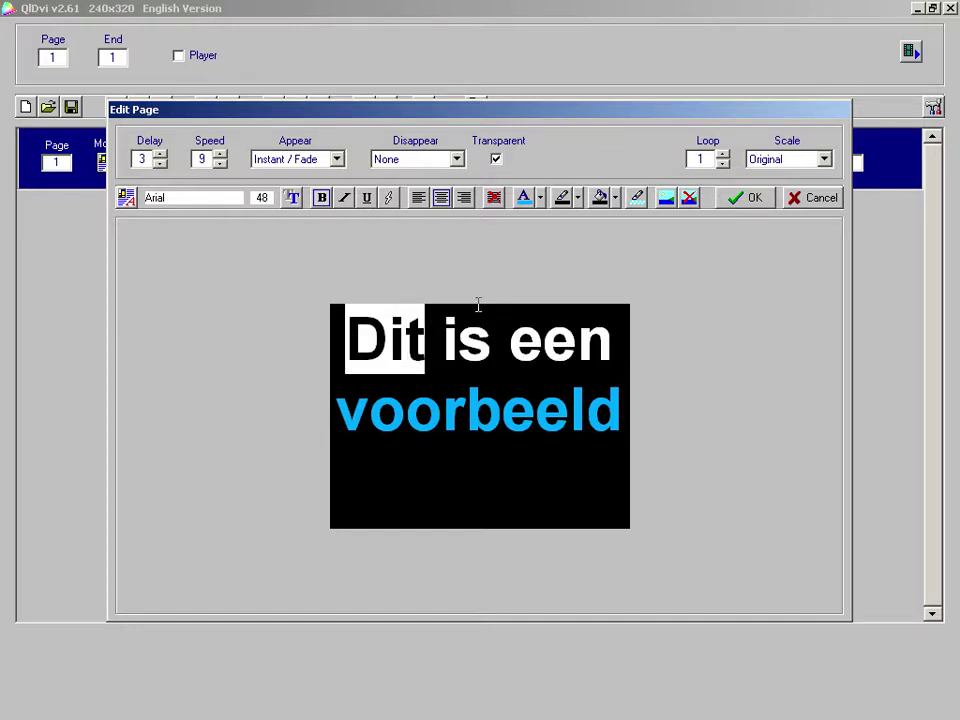
click(578, 199)
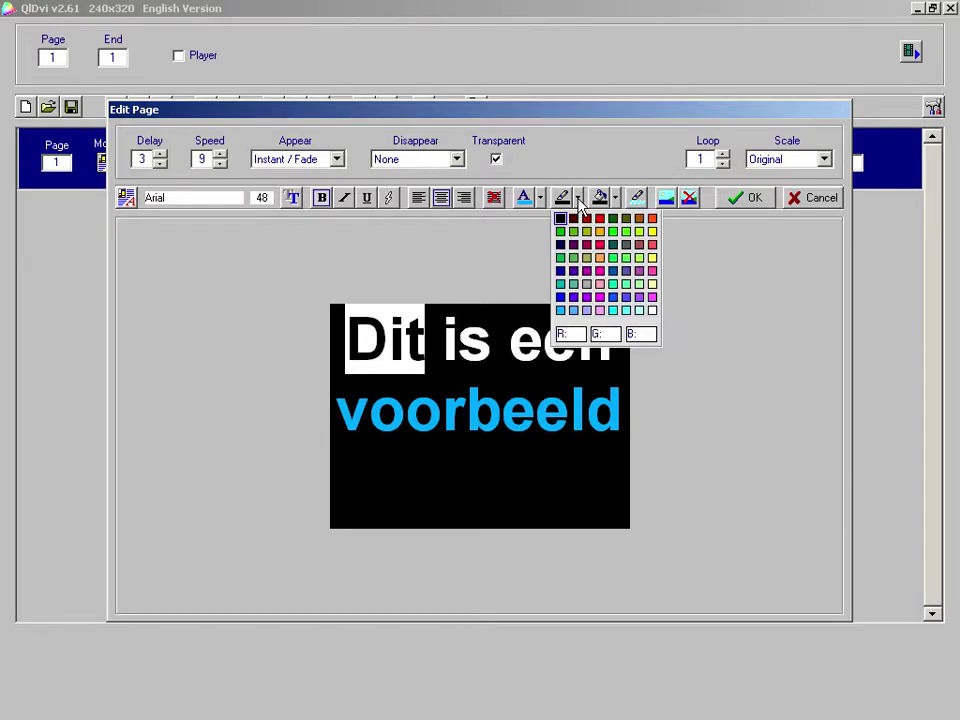
click(560, 313)
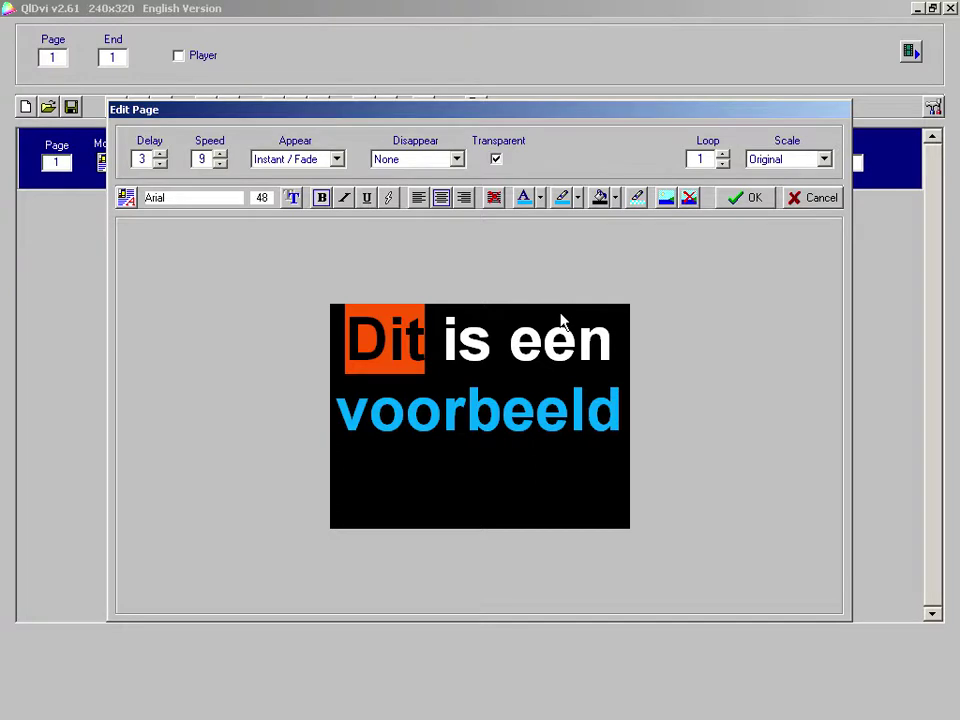
click(561, 318)
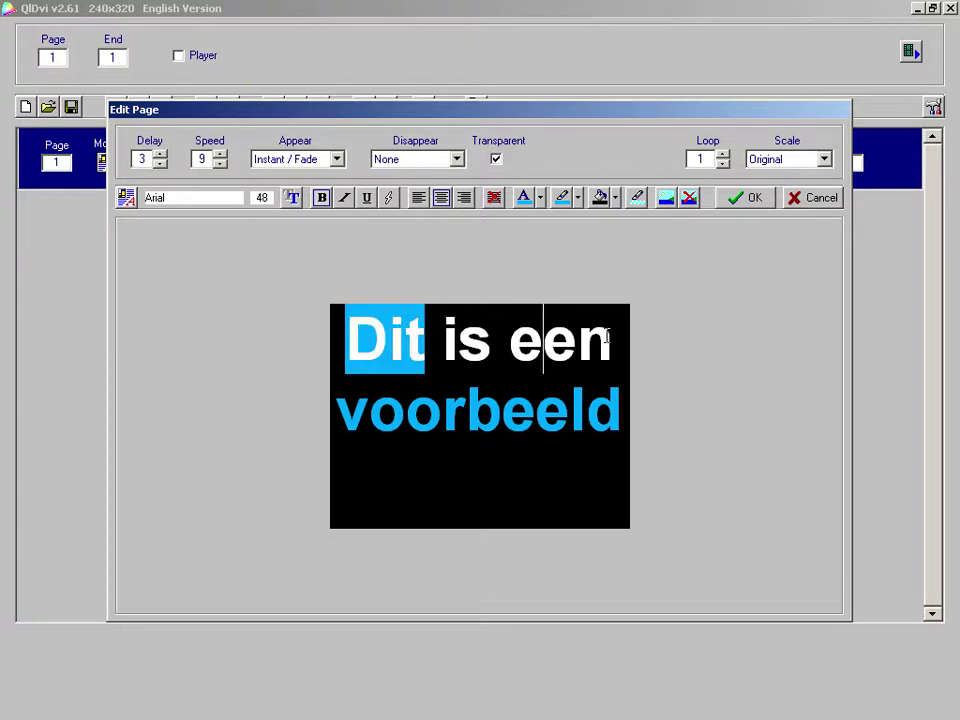
click(747, 200)
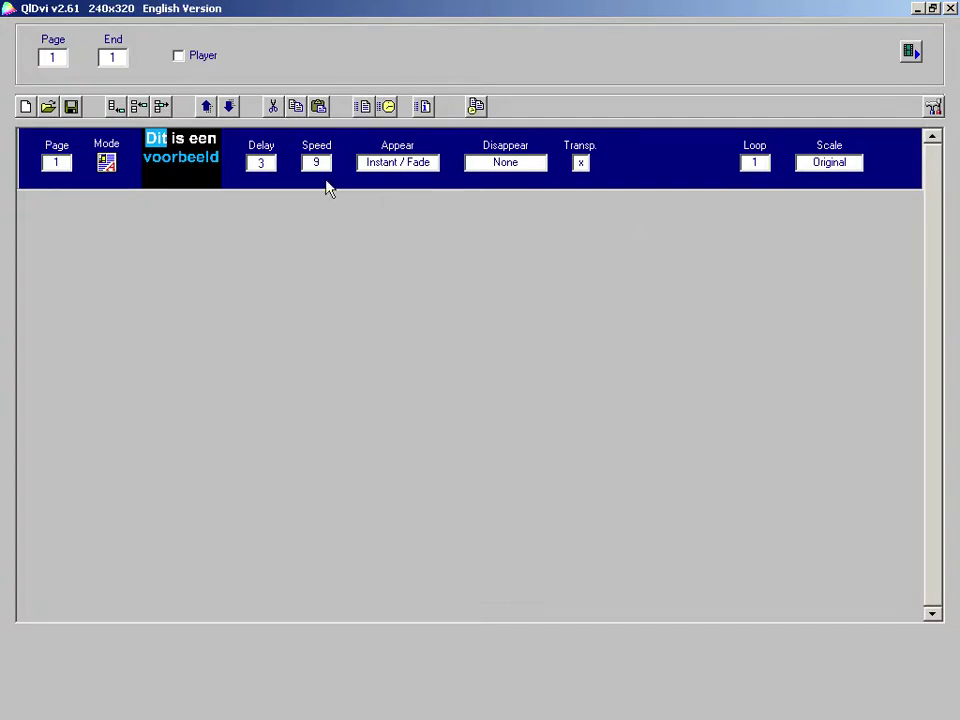
Add page 2 and load the image 6885327-orange-flowers.png from the Flowers folder onto it
click(115, 107)
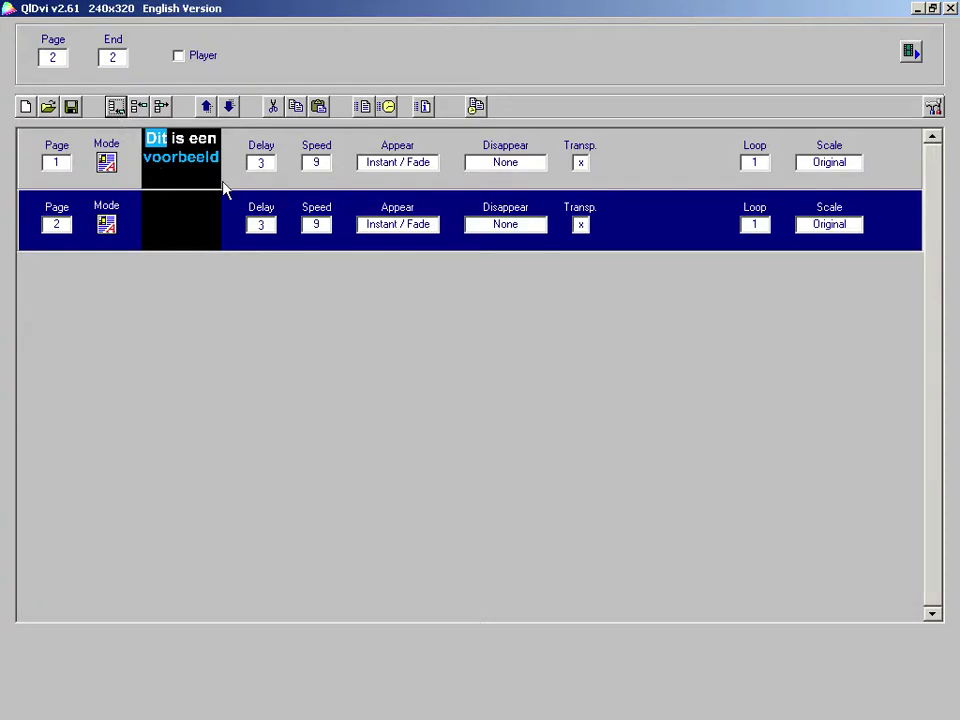
double_click(685, 243)
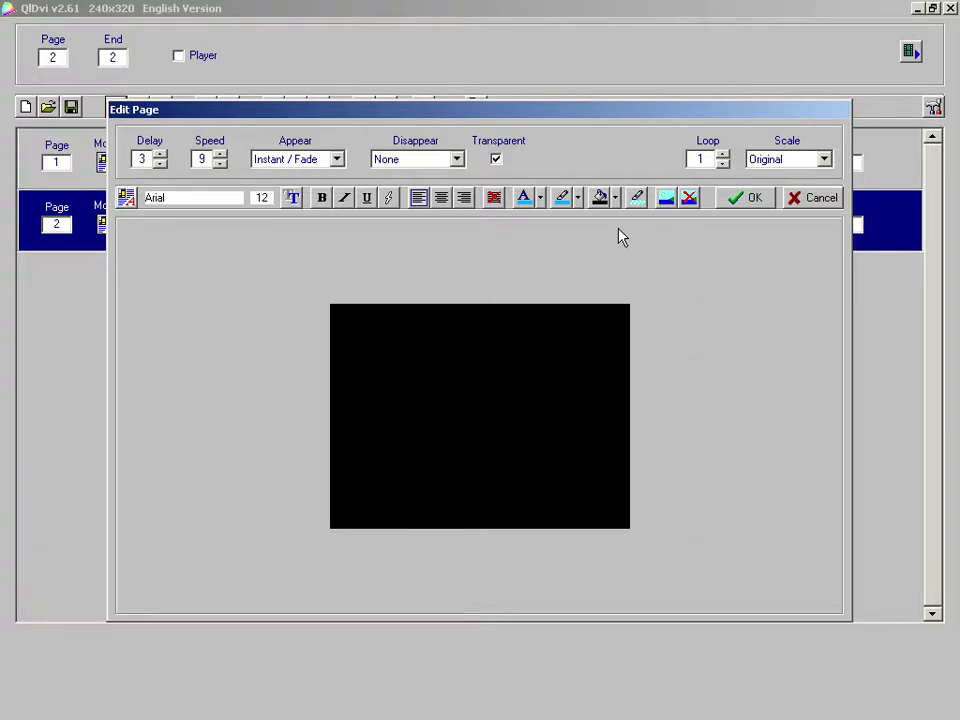
click(666, 205)
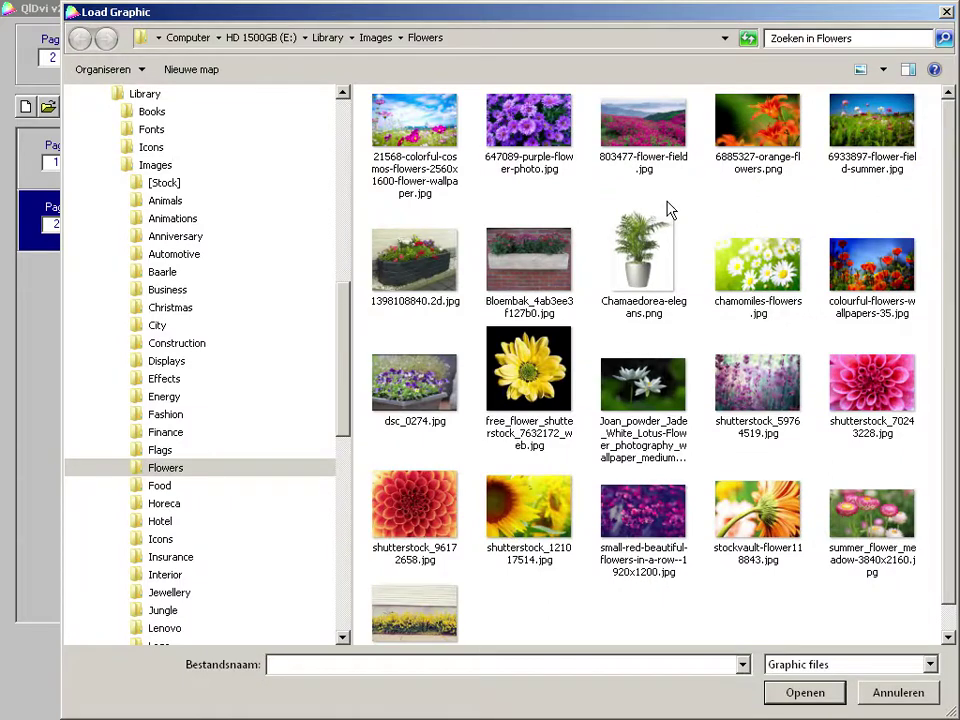
click(752, 138)
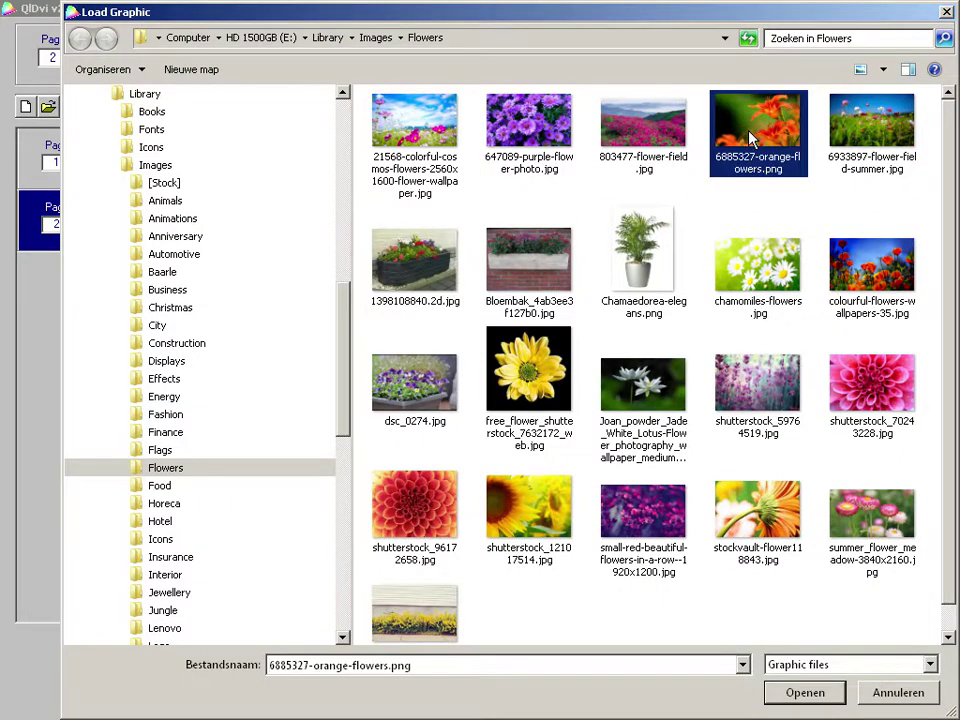
click(806, 692)
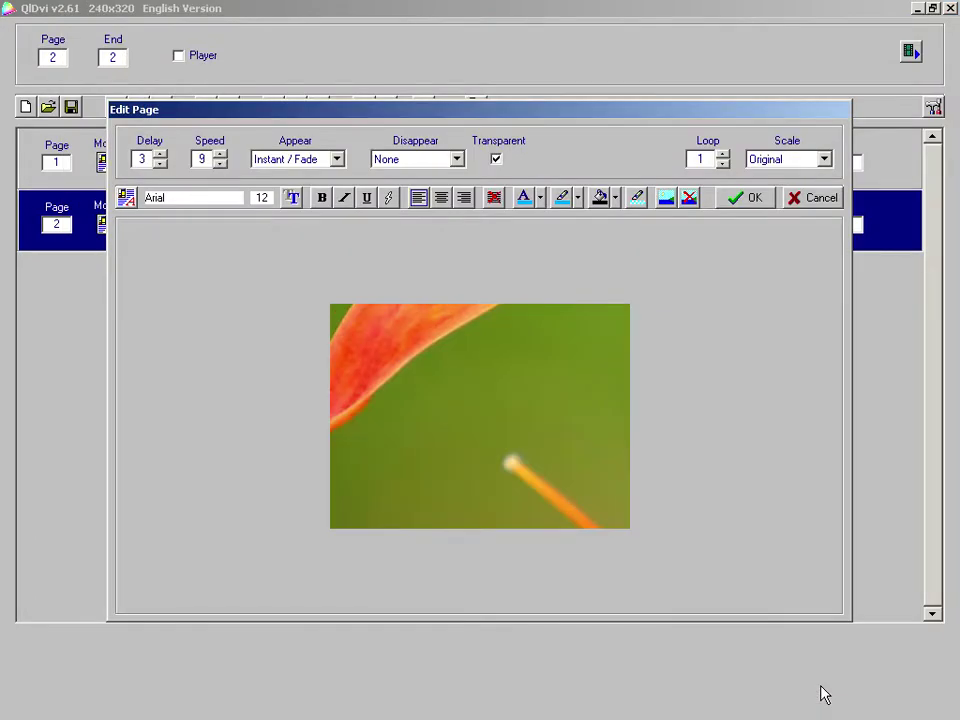
Try the Fit to display scale on the page 2 image, set it to Fill display, and accept the page
click(799, 161)
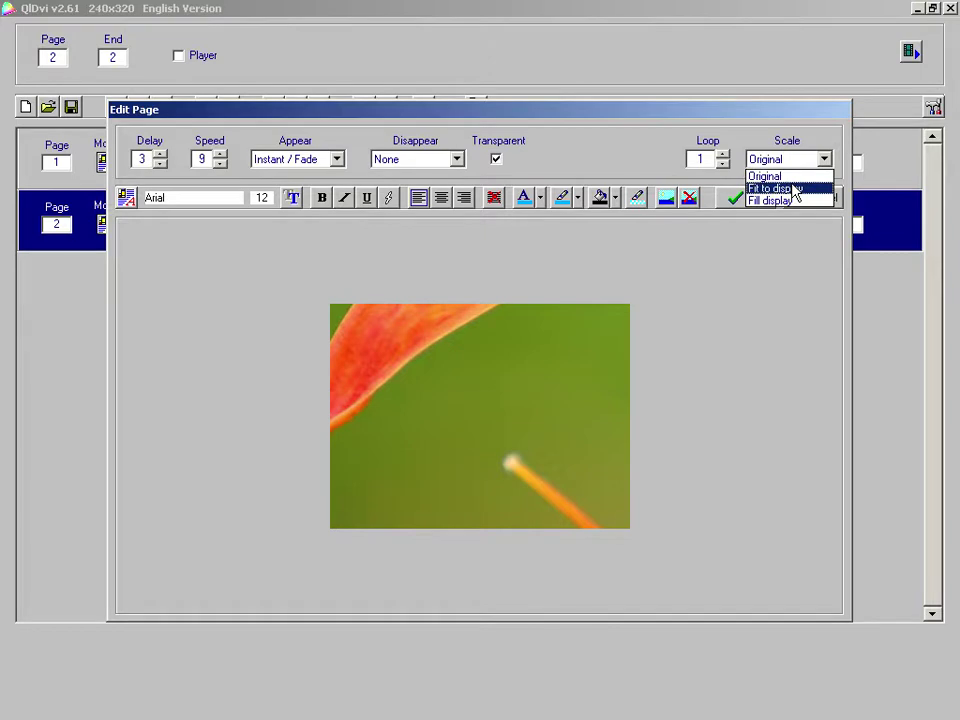
click(790, 188)
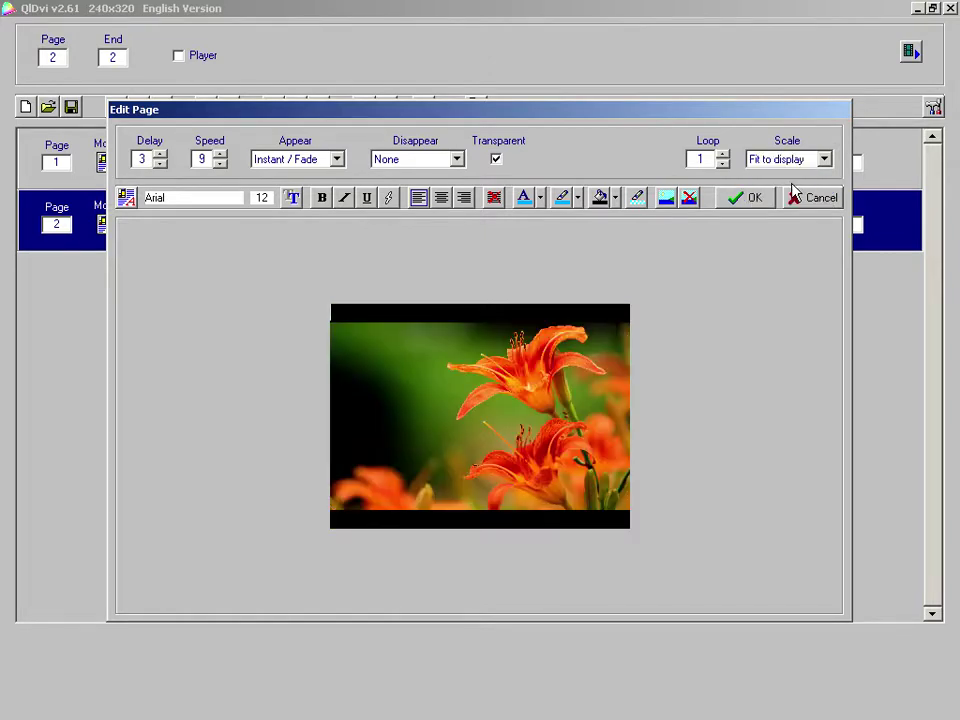
click(805, 162)
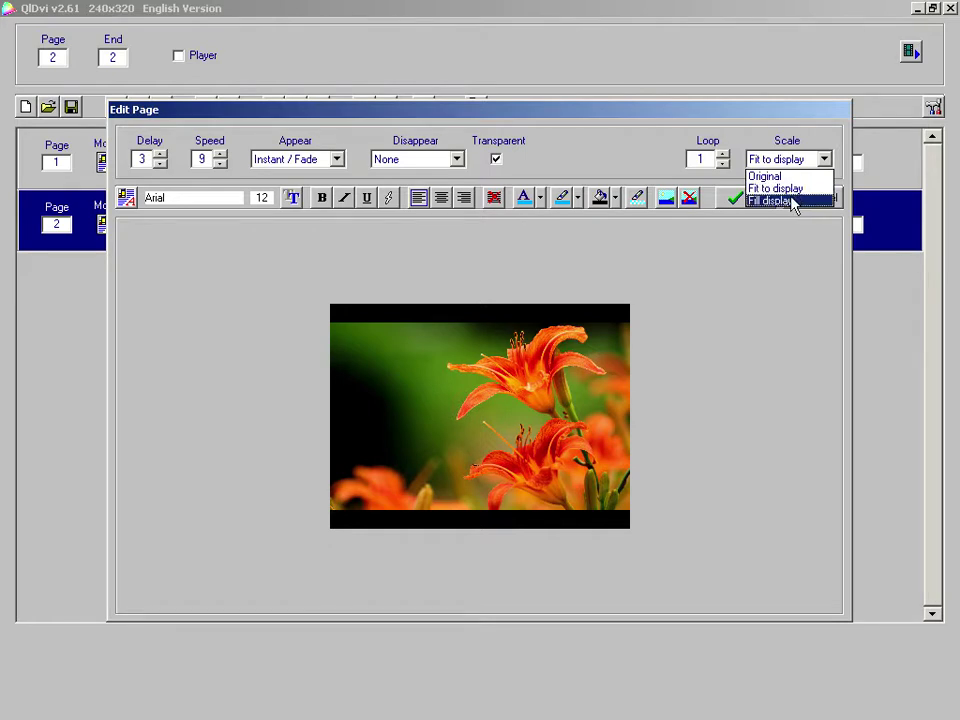
click(793, 201)
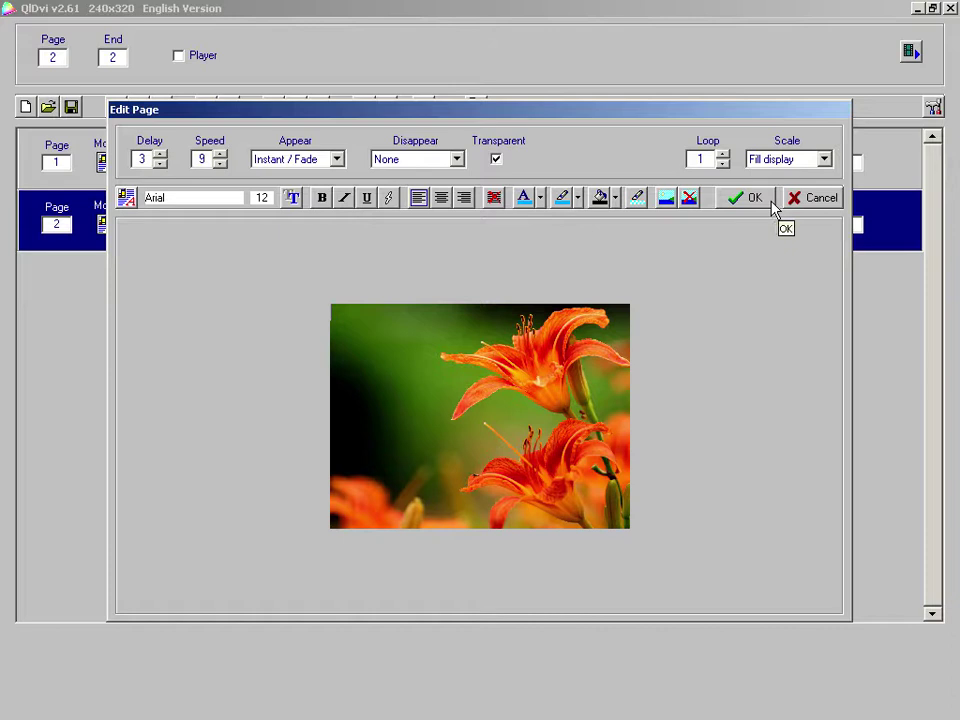
click(771, 205)
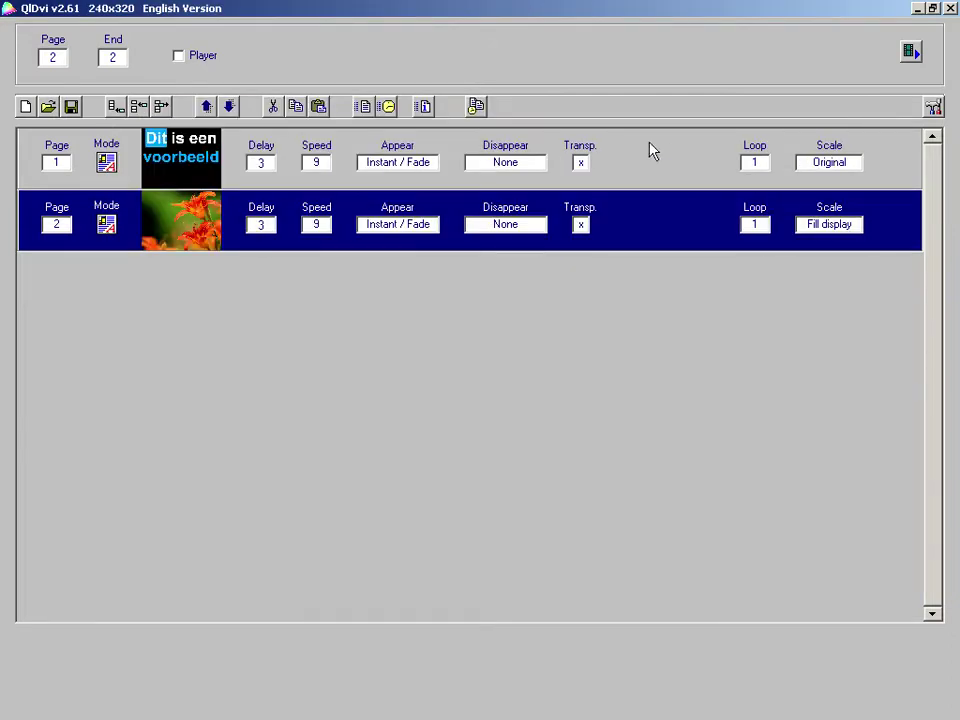
Add page 3 with the image summer_flower_meadow-3840x2160.jpg, scale it to Fill display, and accept the page
click(118, 106)
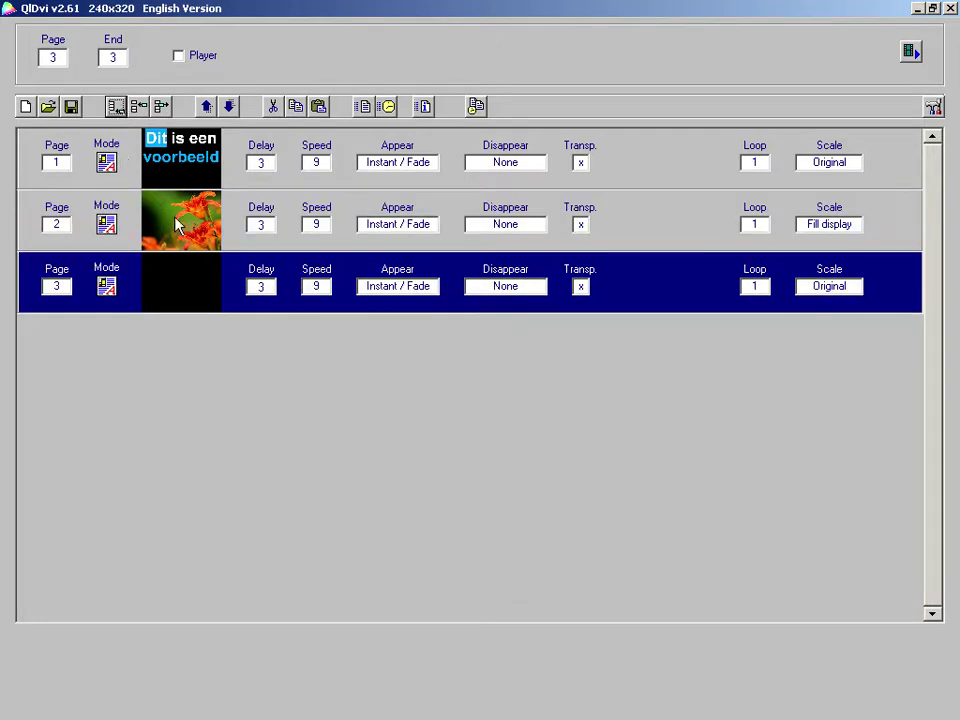
double_click(698, 289)
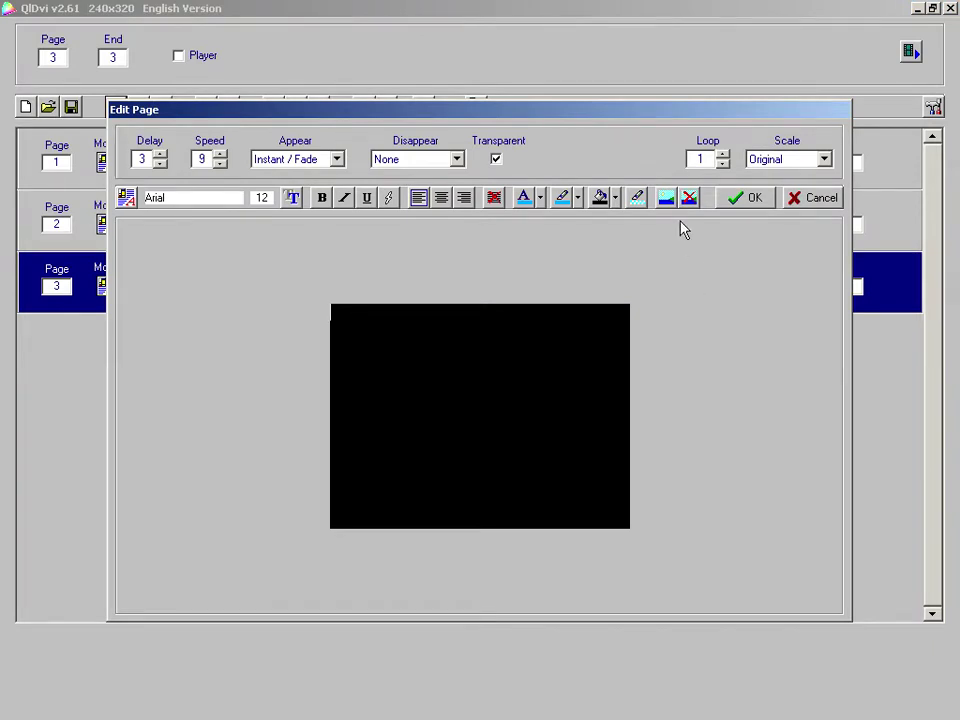
click(666, 199)
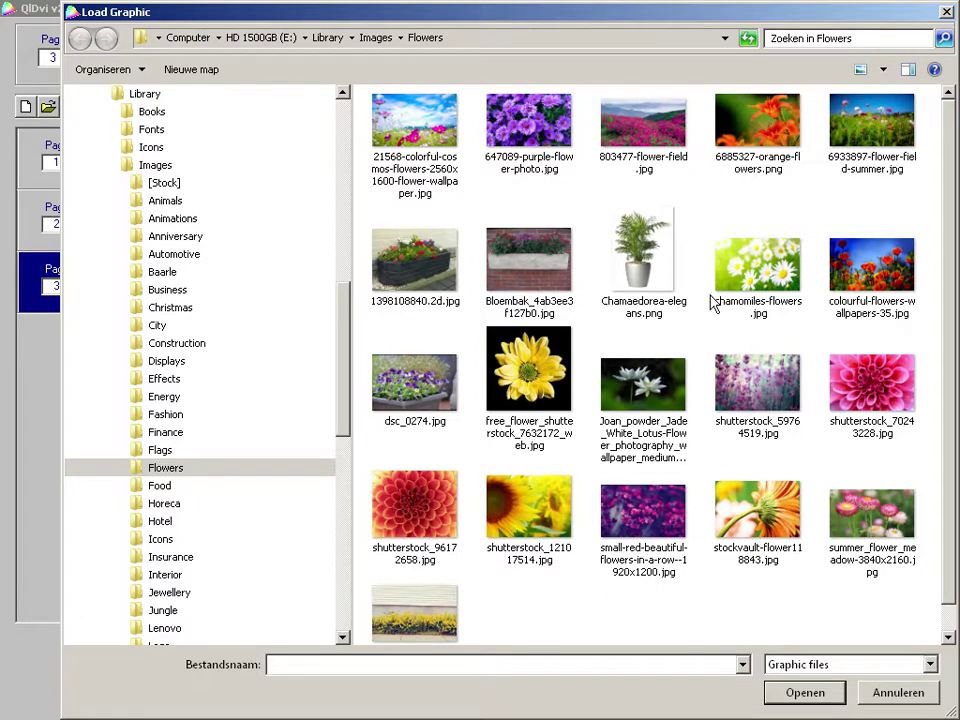
double_click(882, 530)
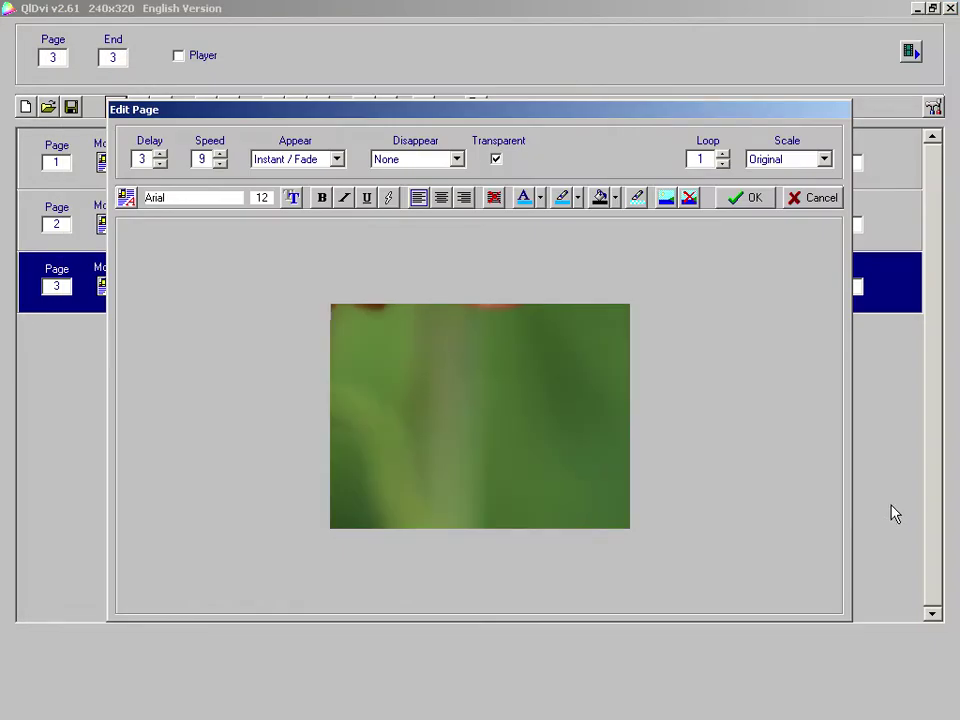
click(825, 161)
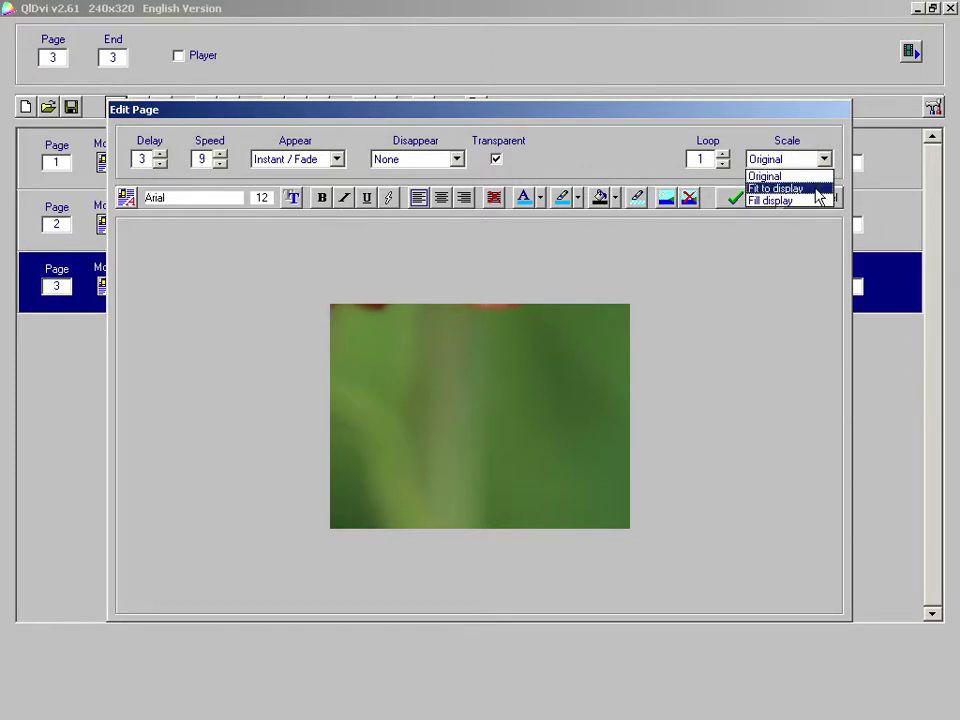
click(815, 201)
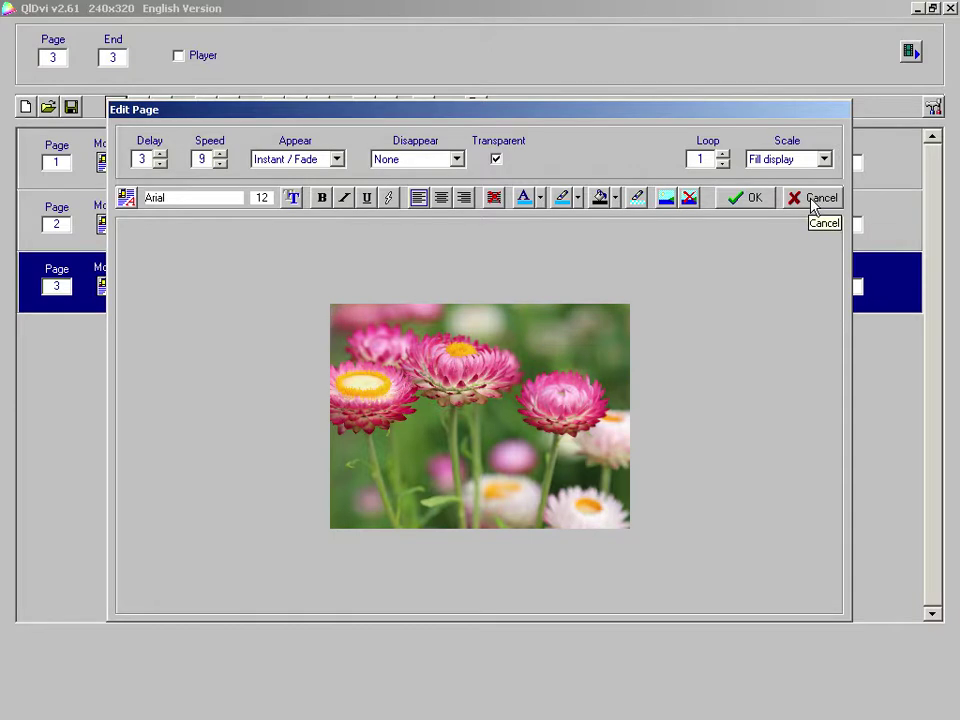
click(752, 205)
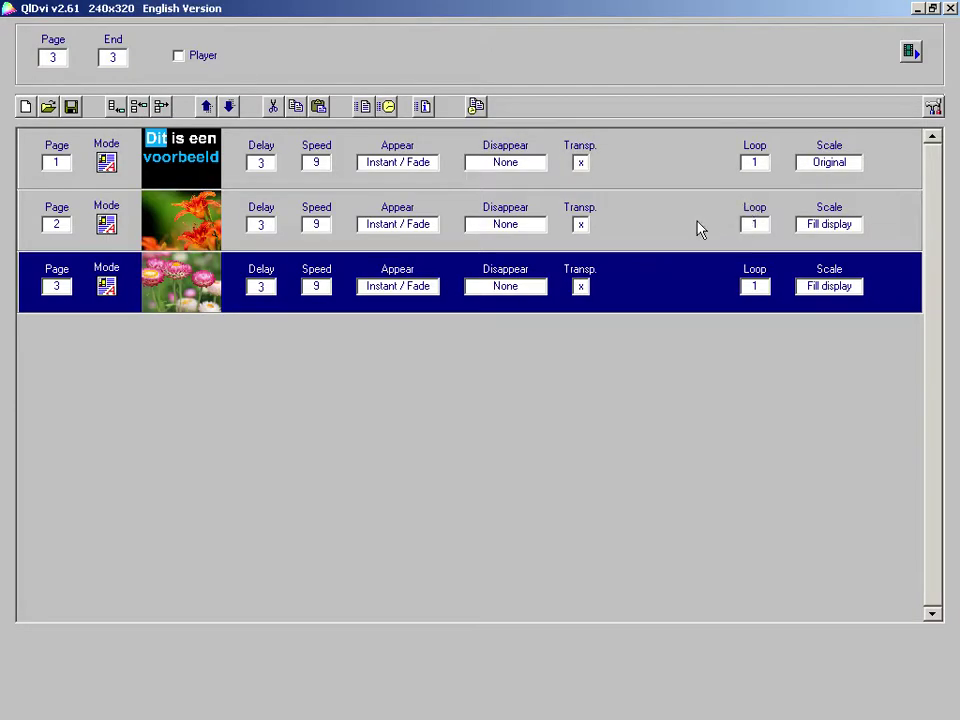
Add page 4 and load the red flower image shutterstock_96172658.jpg onto it
click(117, 107)
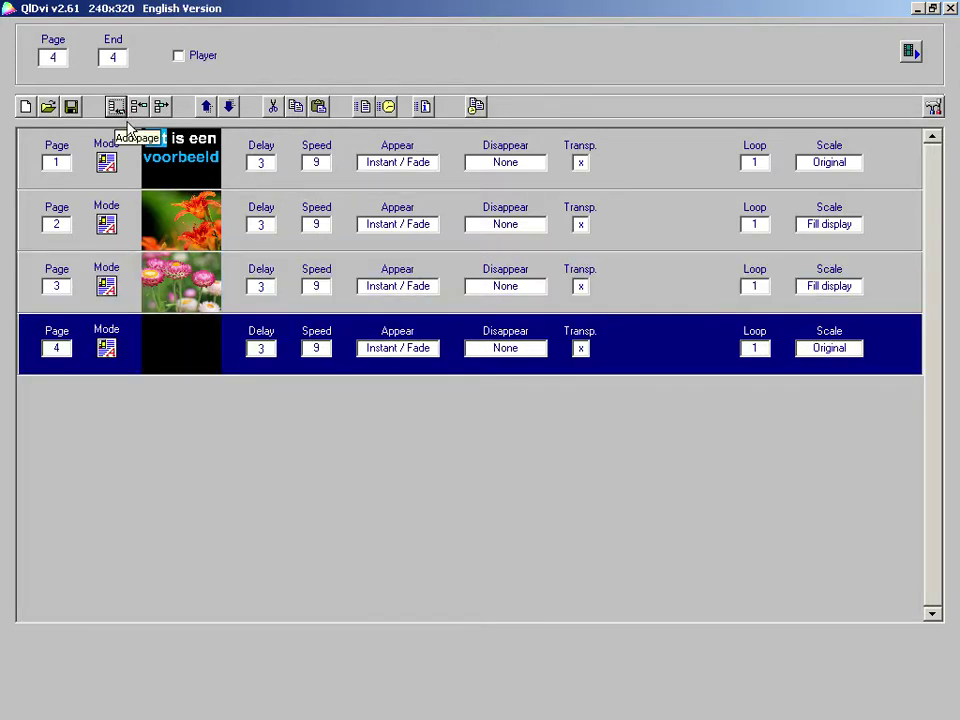
double_click(654, 349)
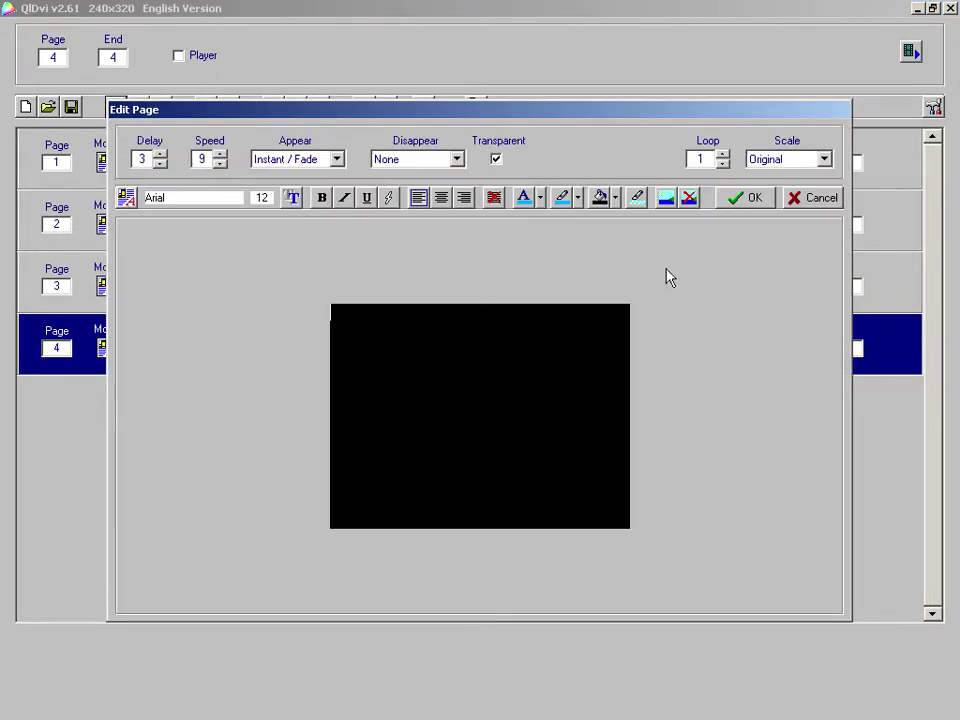
click(669, 203)
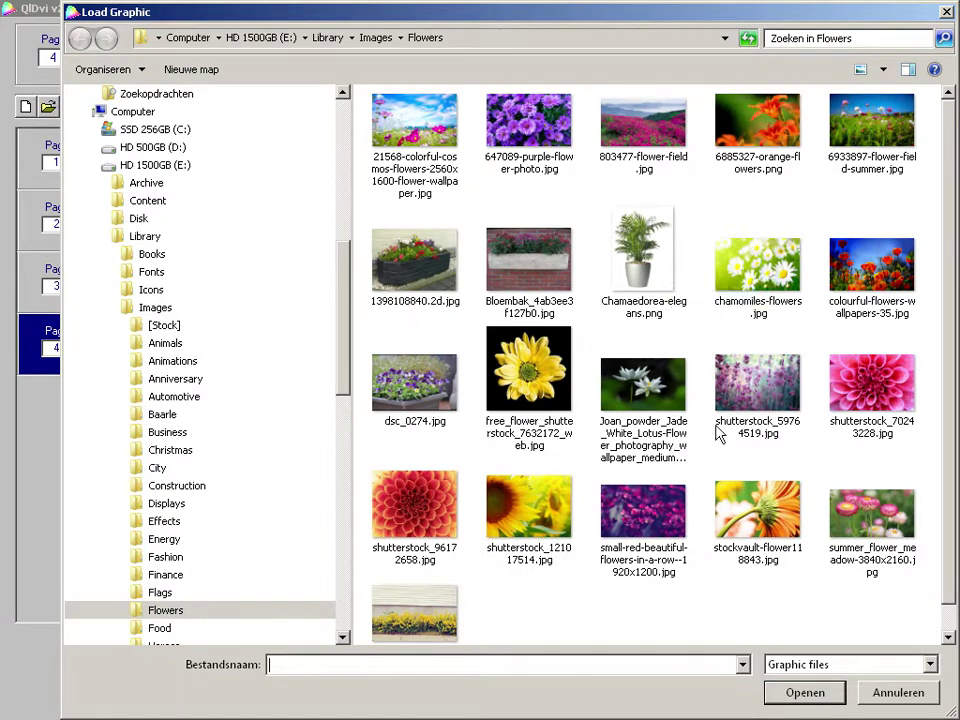
click(420, 518)
double_click(420, 518)
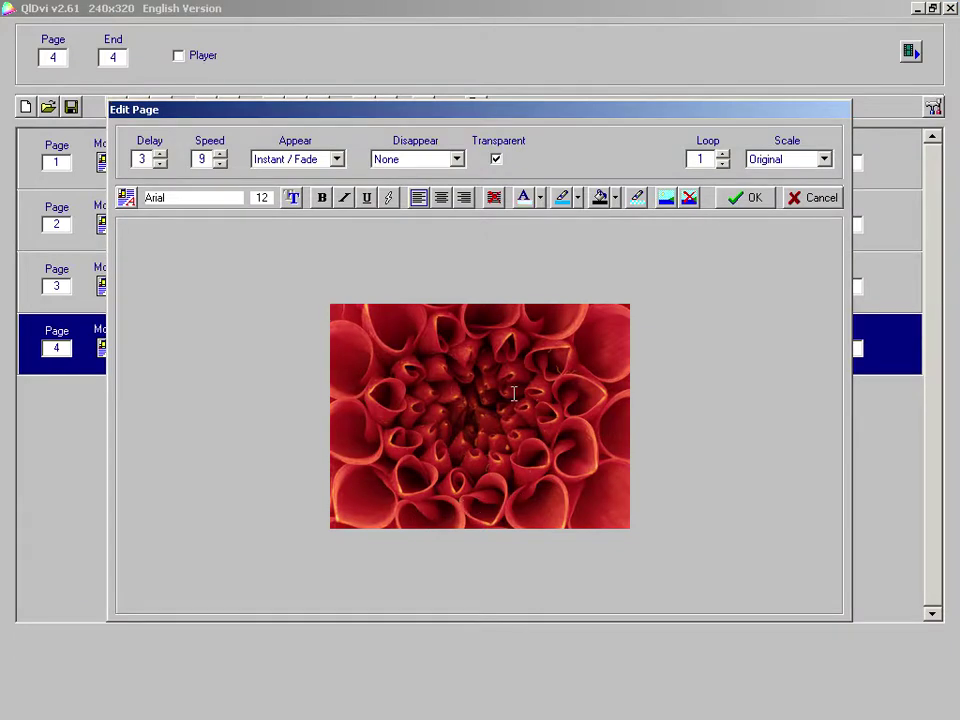
Enter the text "Teksten komen boven de afbeelding" over the page 4 image, set its size to 24, and centre it
text(Teksten komen boven de a)
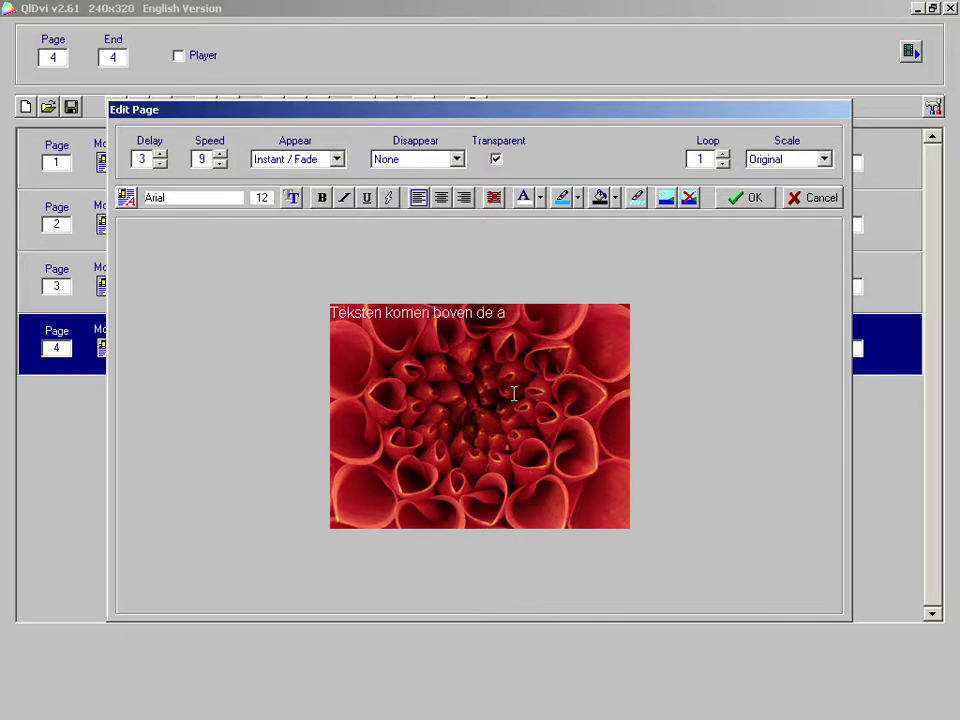
text(fbeelding)
click(491, 296)
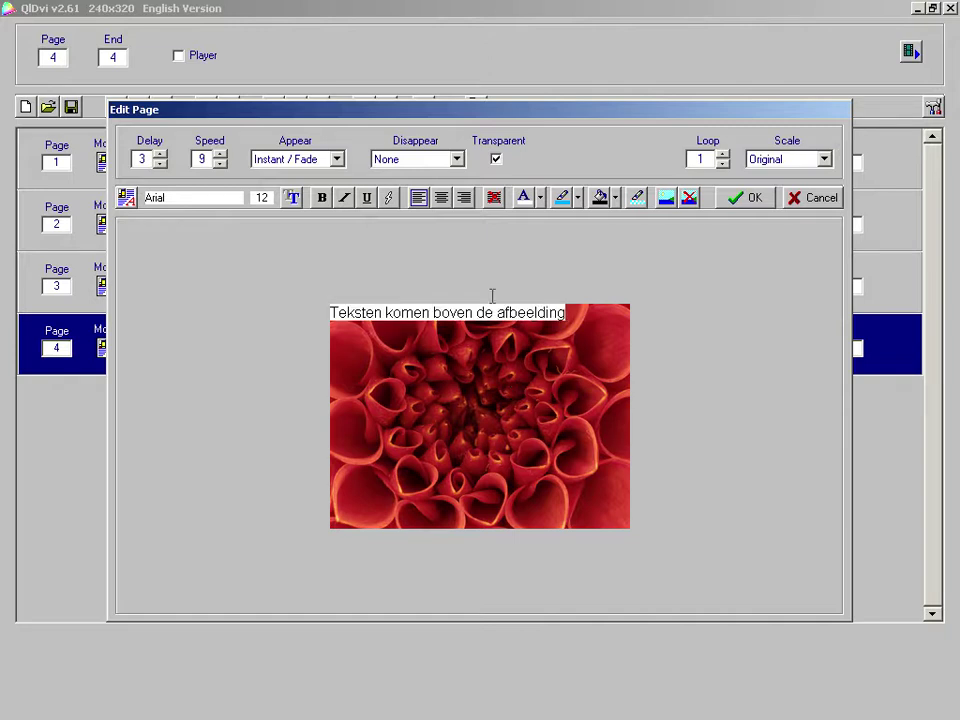
click(292, 198)
click(472, 356)
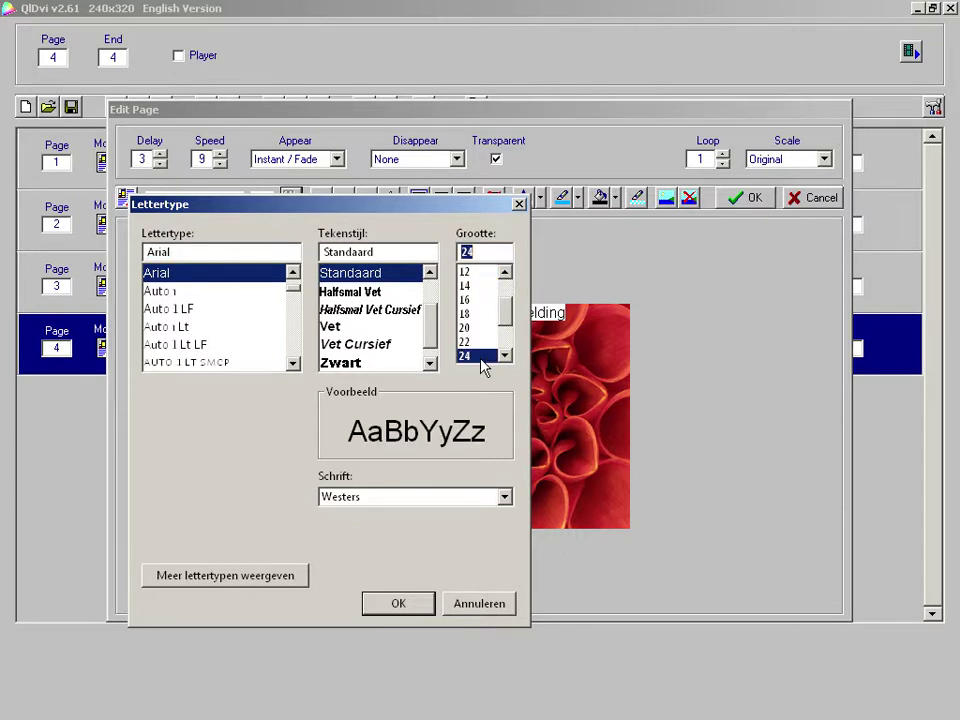
click(420, 610)
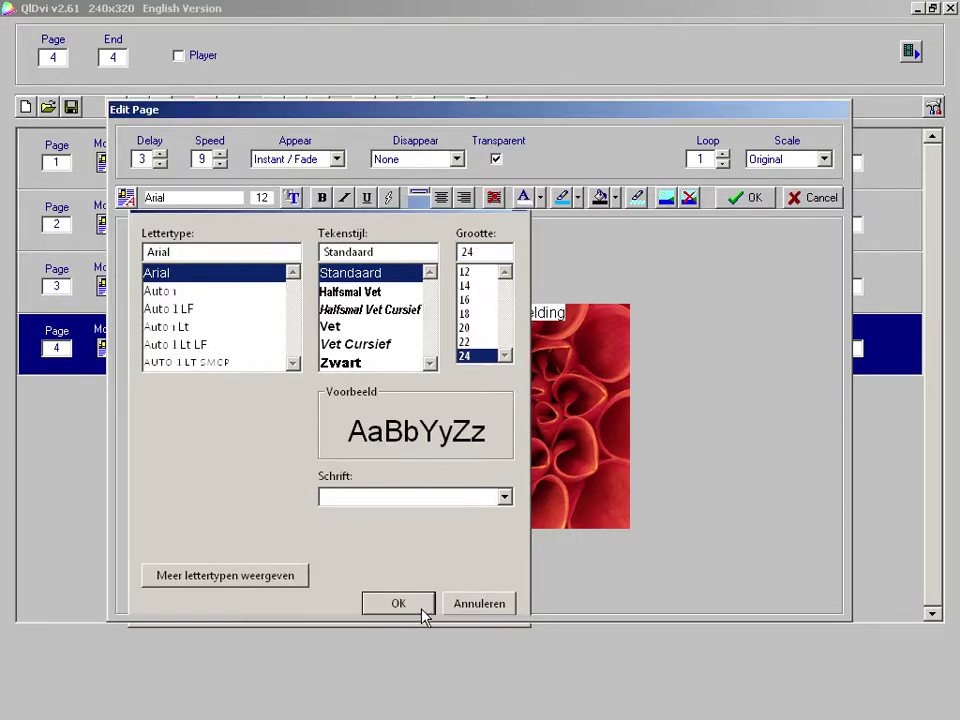
click(441, 198)
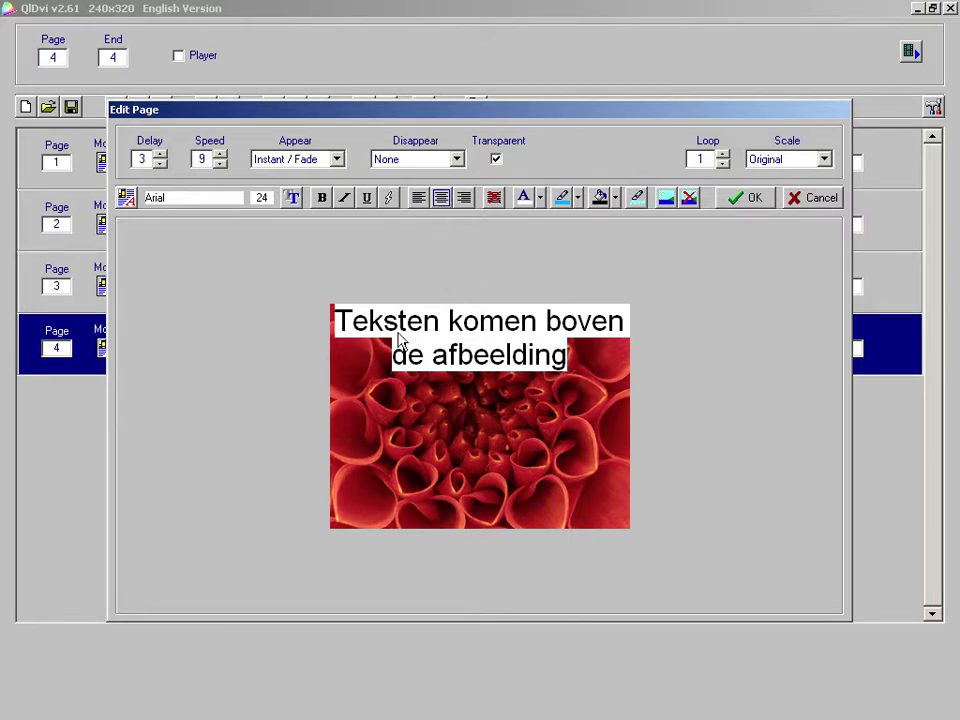
Move the page 4 text two lines down, break the line after "komen", and accept the page
click(330, 328)
key(Down)
key(Down)
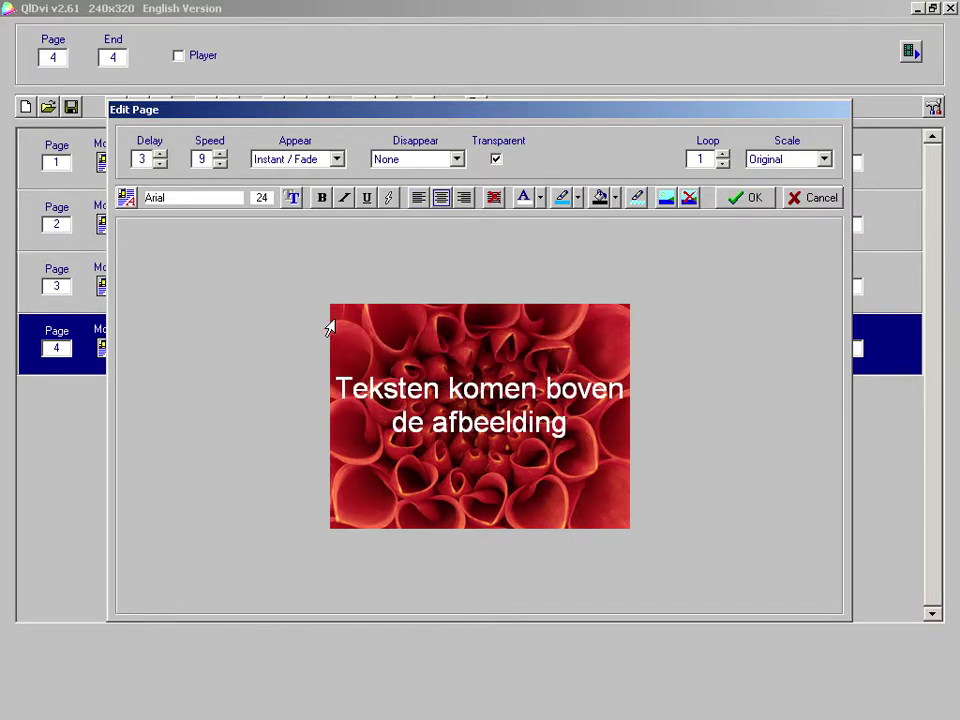
click(548, 388)
key(Return)
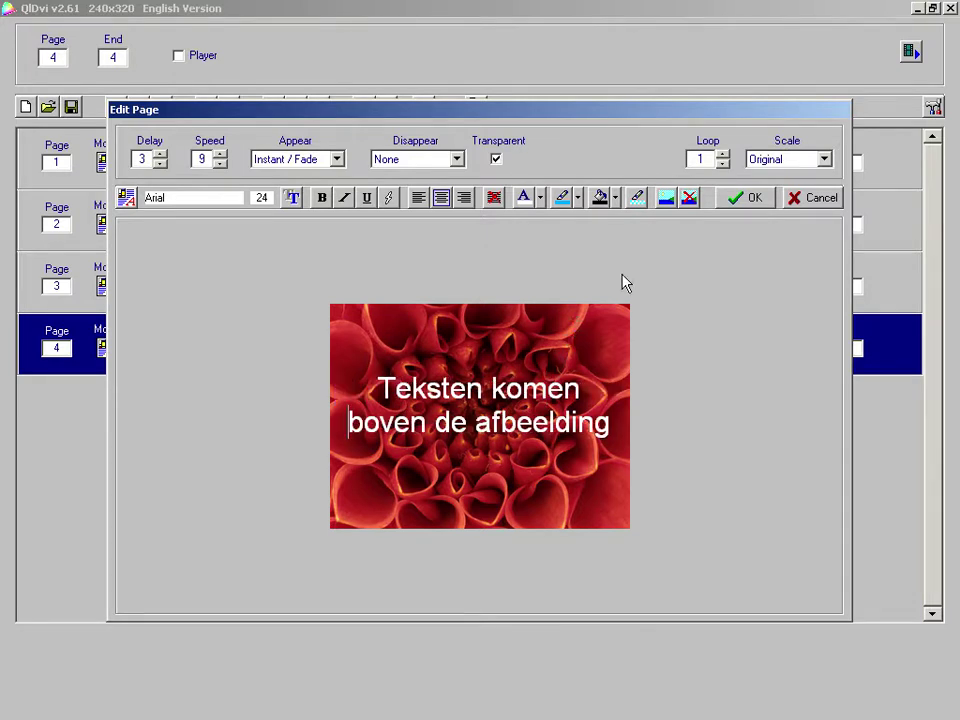
click(770, 203)
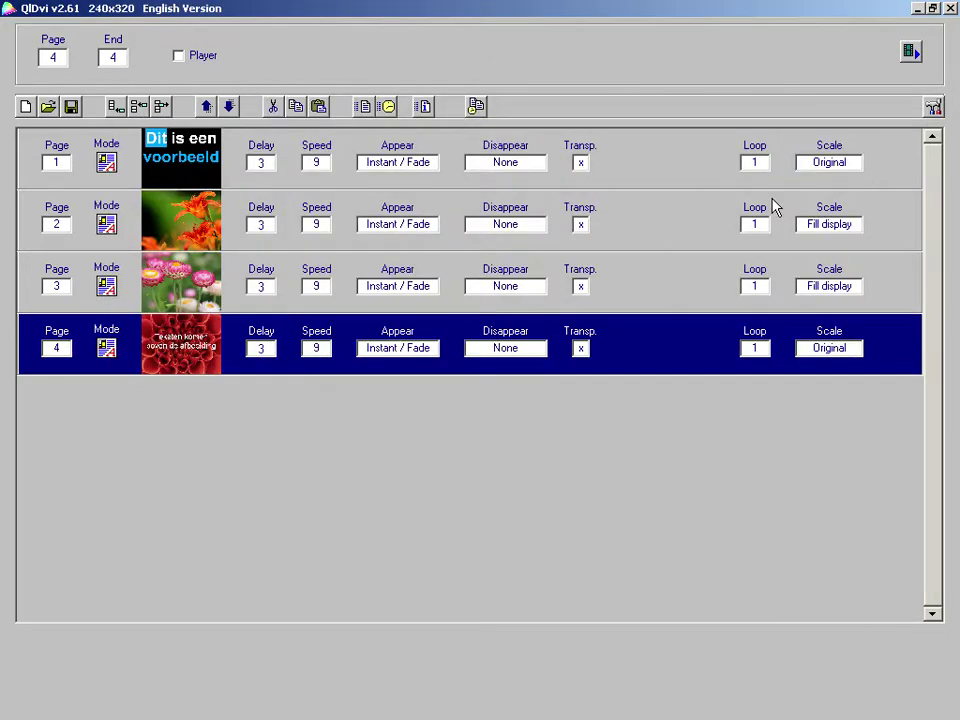
Duplicate page 4 as page 5 and turn off transparency on the copy
click(293, 108)
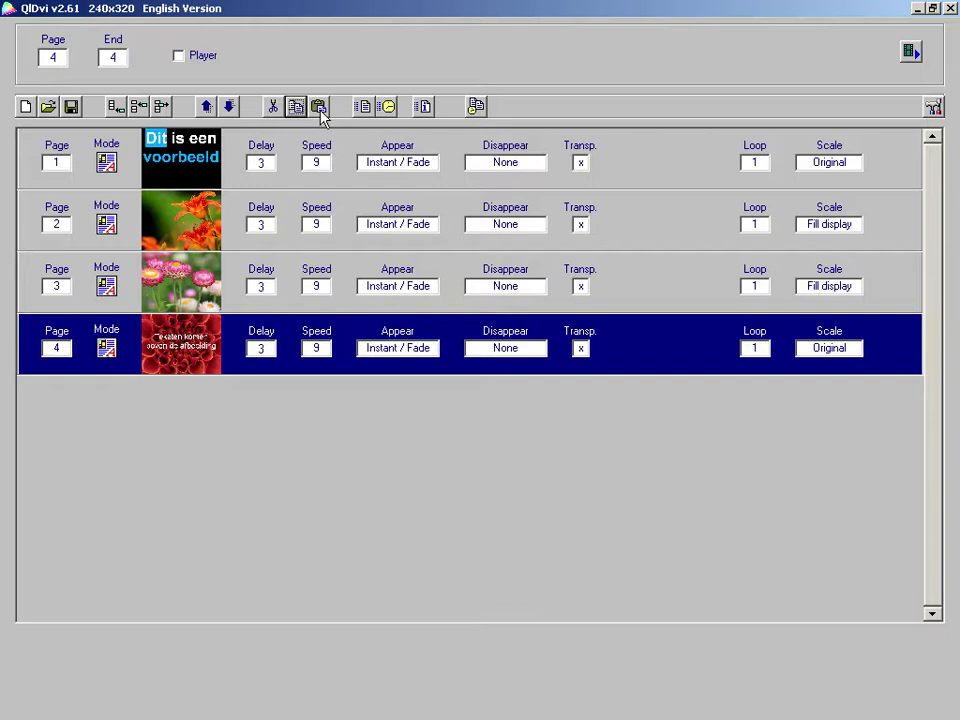
click(320, 110)
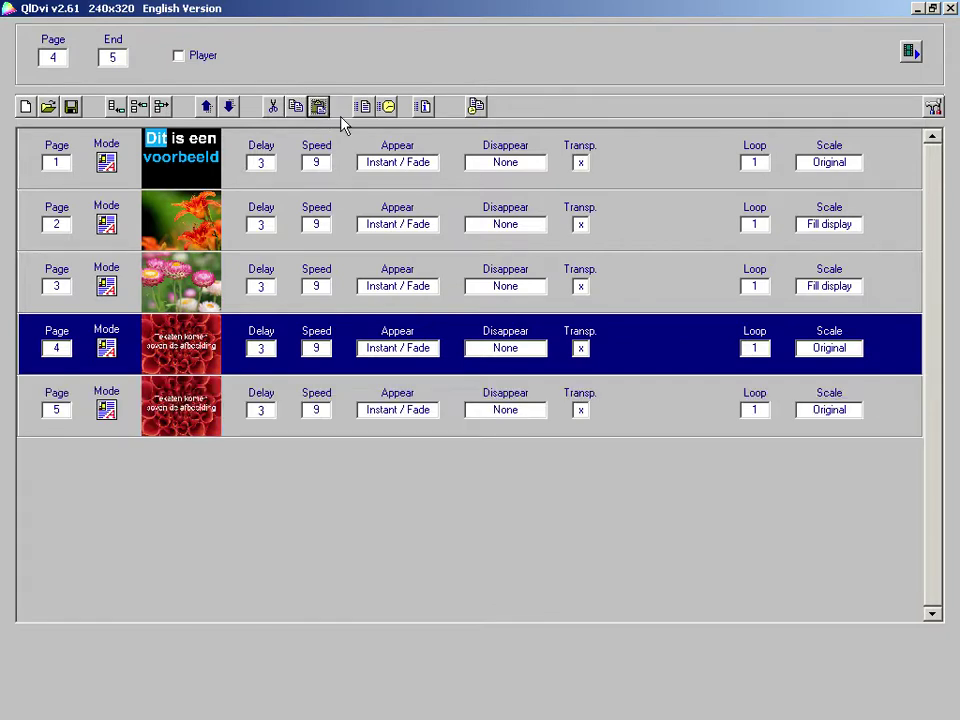
double_click(690, 396)
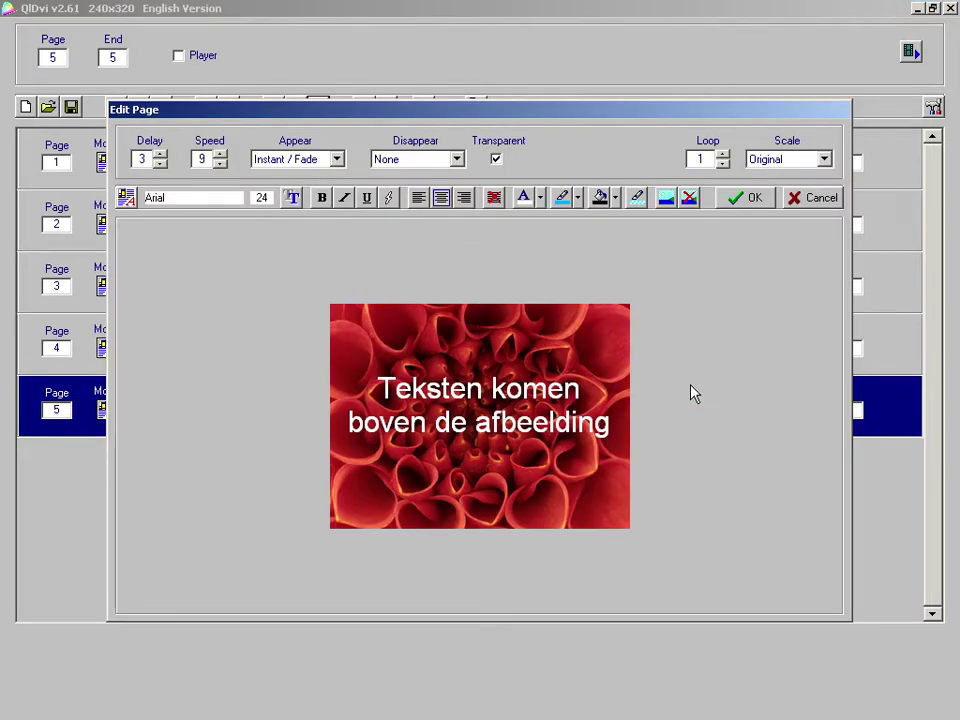
click(495, 159)
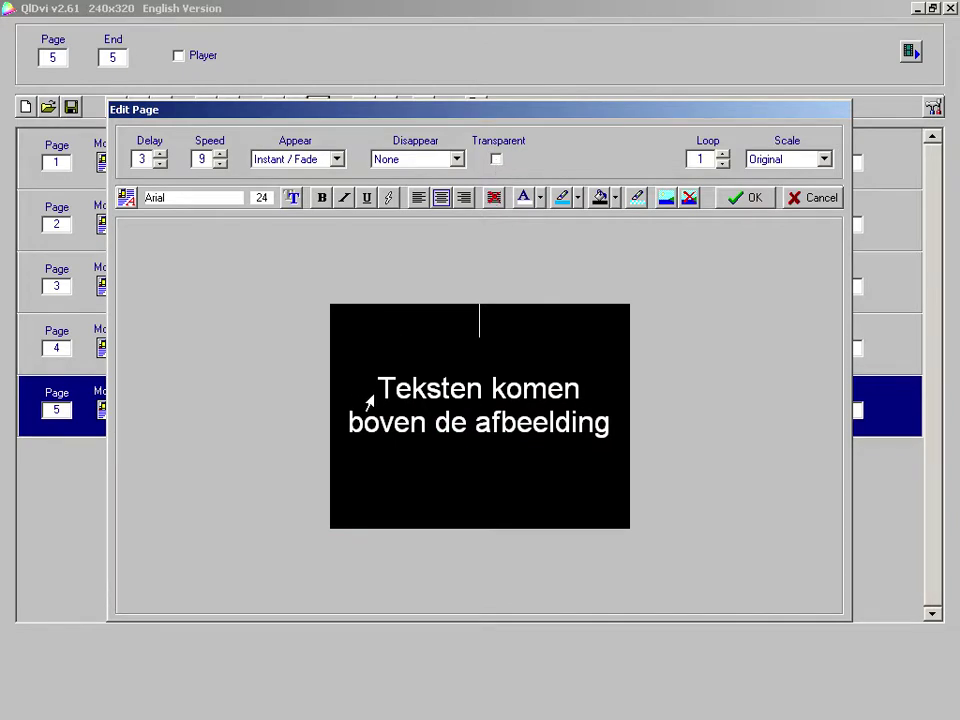
Replace the page 5 text with "Zonder transparantie is de vulkleur zichtbaar"
drag(377, 388, 643, 435)
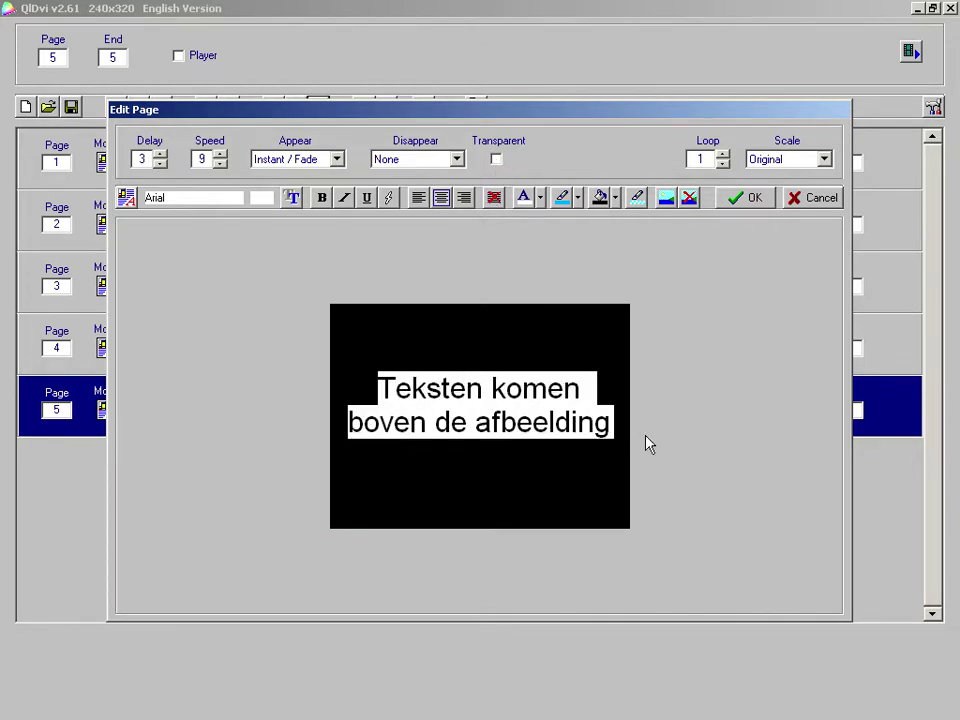
text(Z)
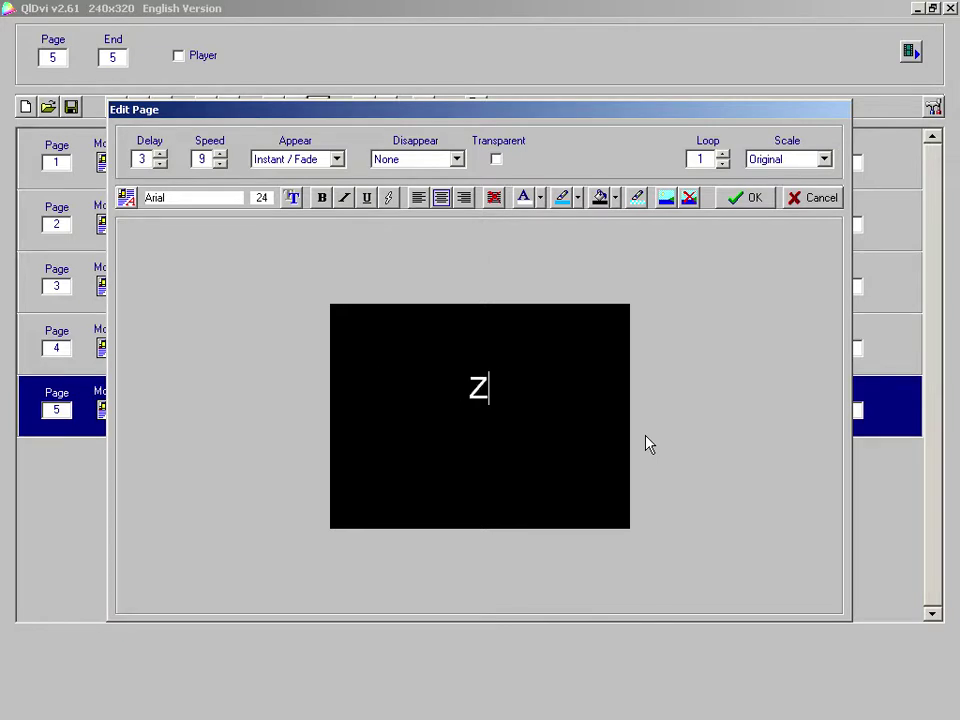
text(onder transp)
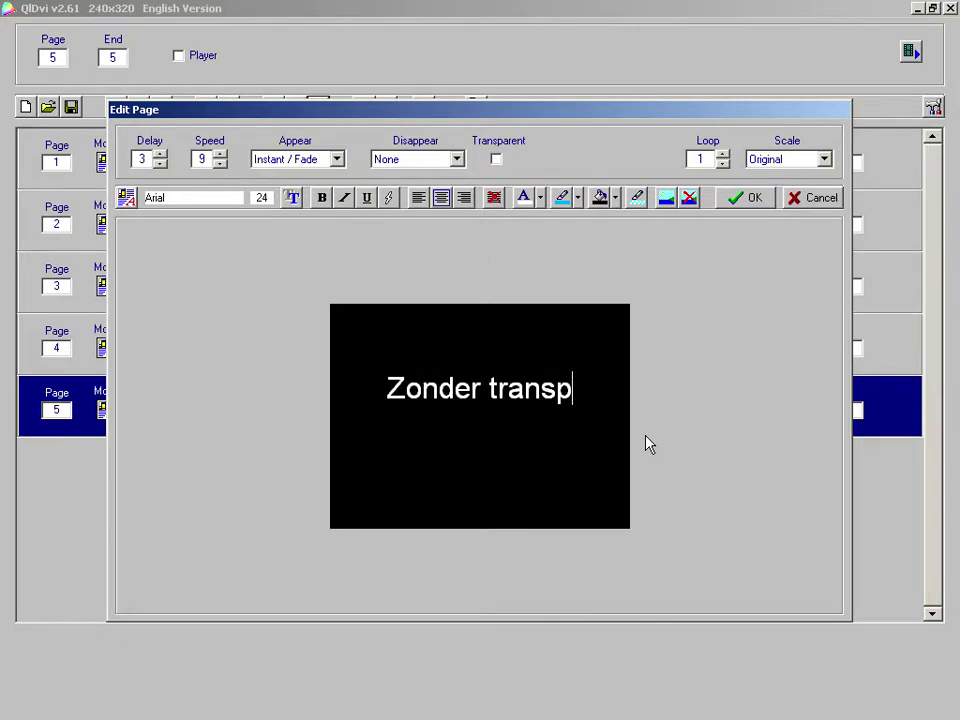
text(arantie)
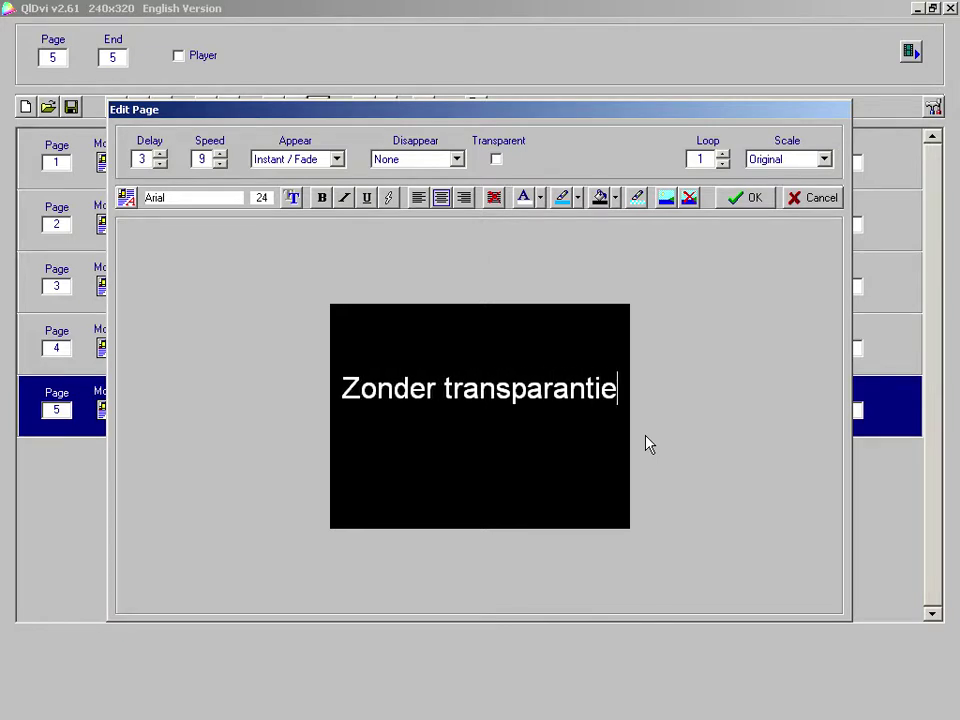
text( is de vu)
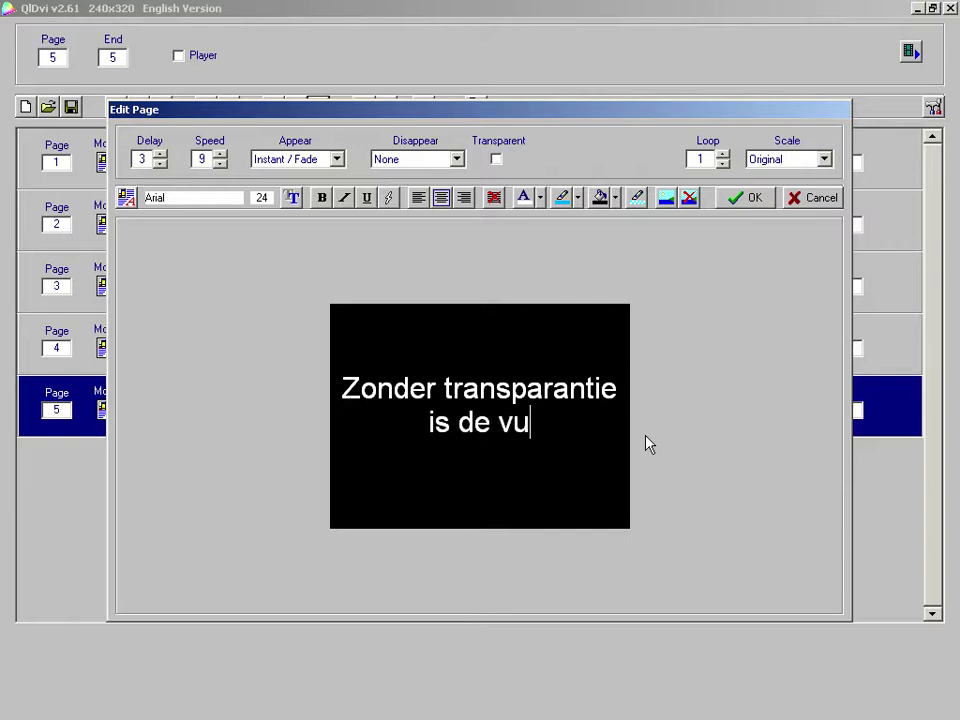
text(lkleur zichtbaar)
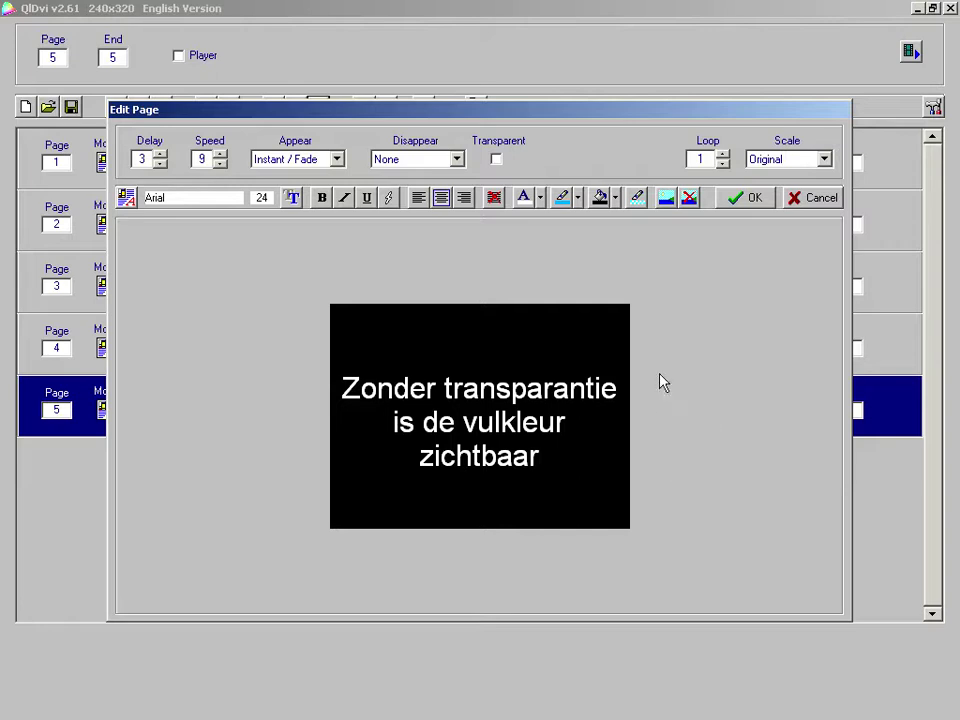
Fill the page 5 background with blue, accept the page, and play the presentation
click(616, 203)
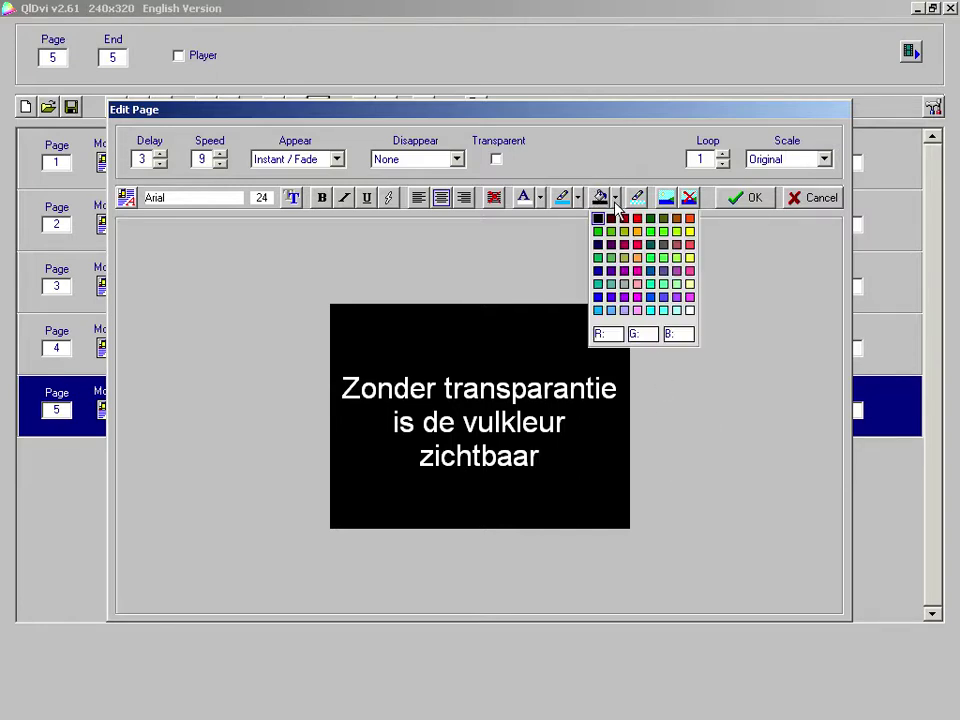
click(596, 297)
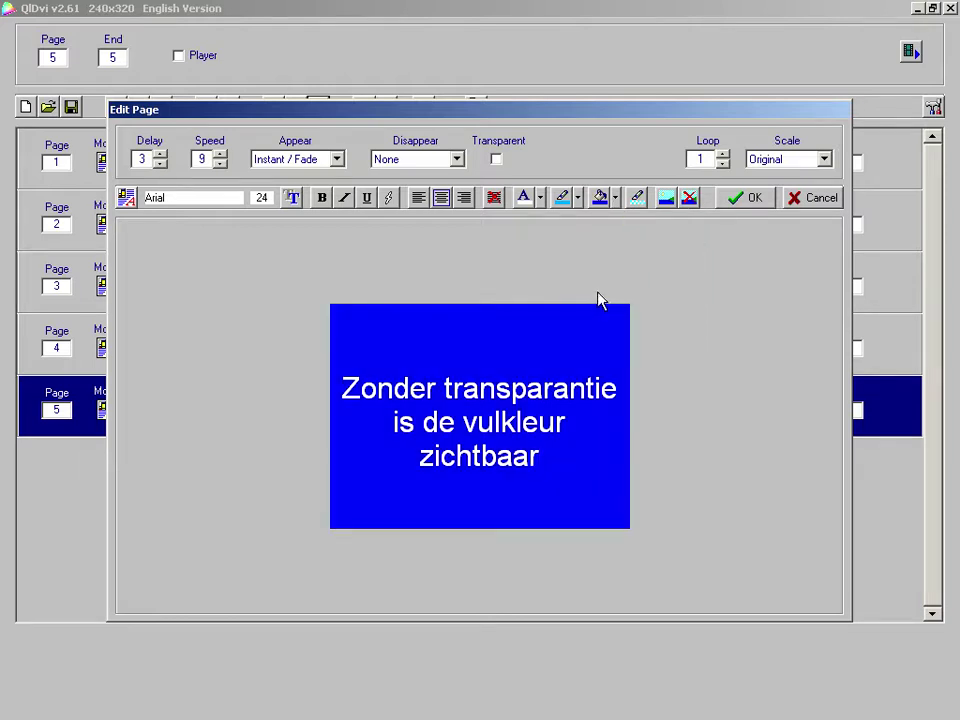
click(771, 200)
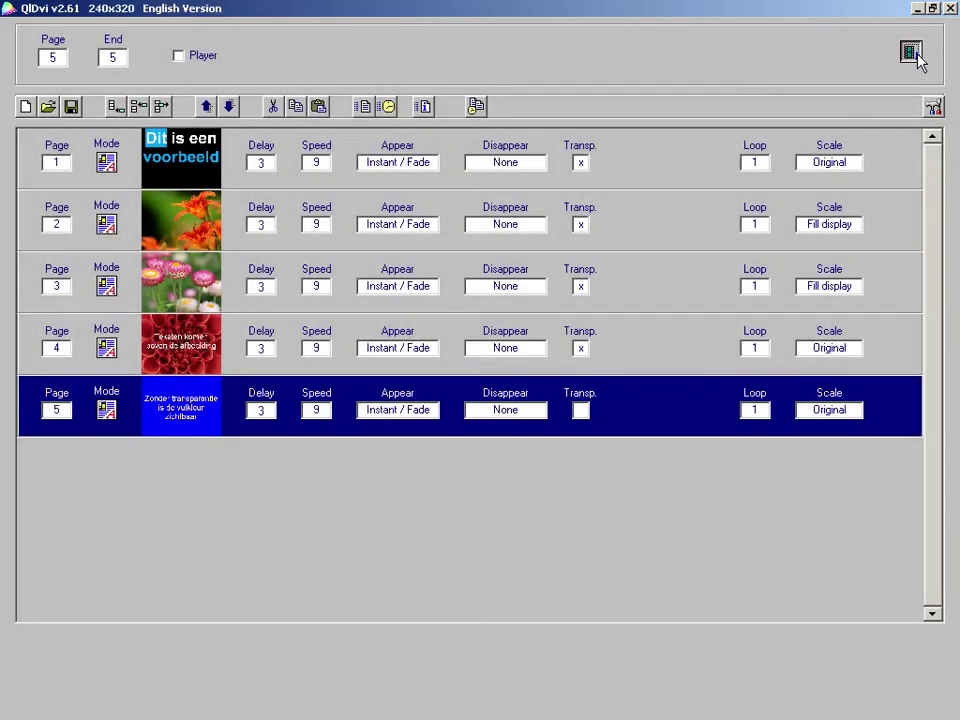
click(910, 52)
Open page 1 for editing and set its delay to 6
click(630, 173)
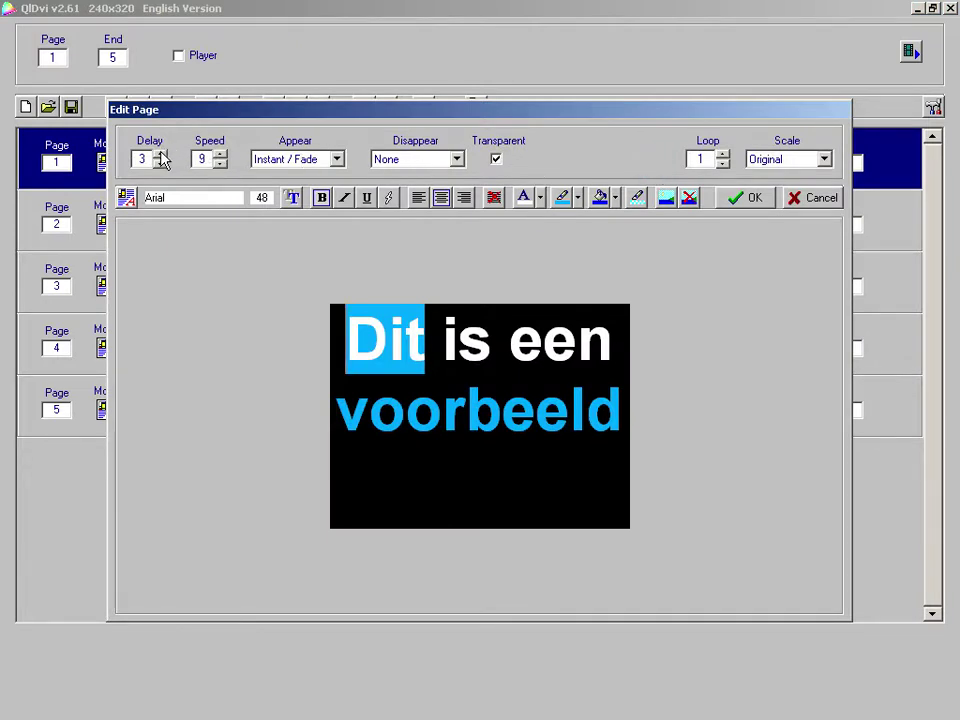
click(160, 155)
click(160, 155)
click(160, 155)
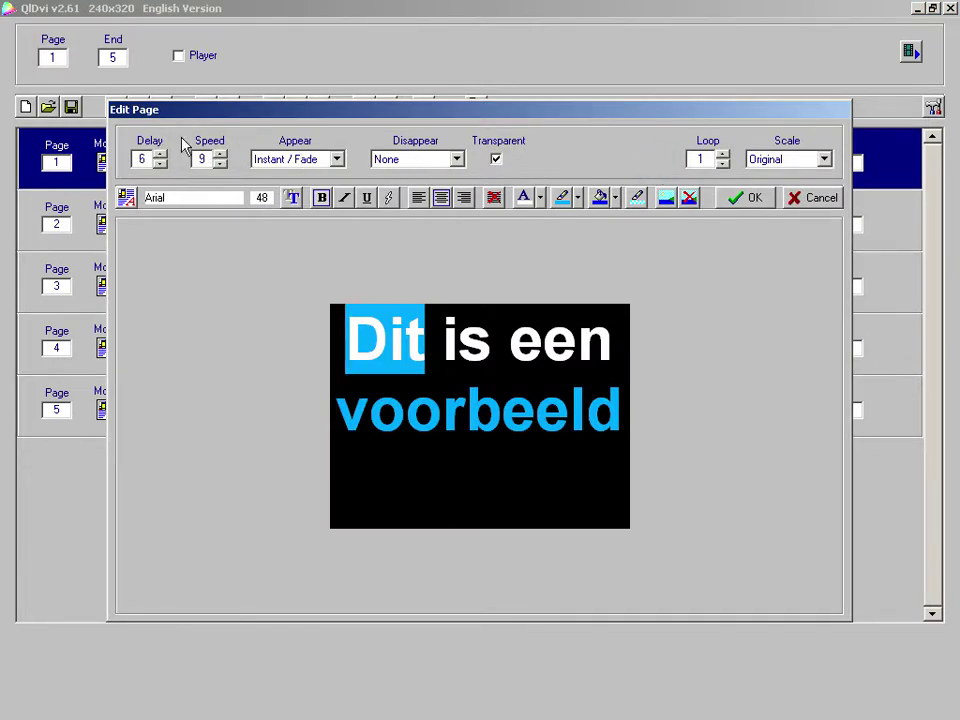
Try the lowest speed on page 1 and set the speed to 6
click(220, 163)
click(220, 163)
click(220, 163)
click(220, 163)
click(220, 163)
click(220, 163)
click(220, 163)
click(220, 163)
click(221, 155)
click(221, 155)
click(221, 155)
click(221, 155)
click(221, 155)
Look through the Appear effects for page 1, keep Instant / Fade, and accept the page
click(337, 160)
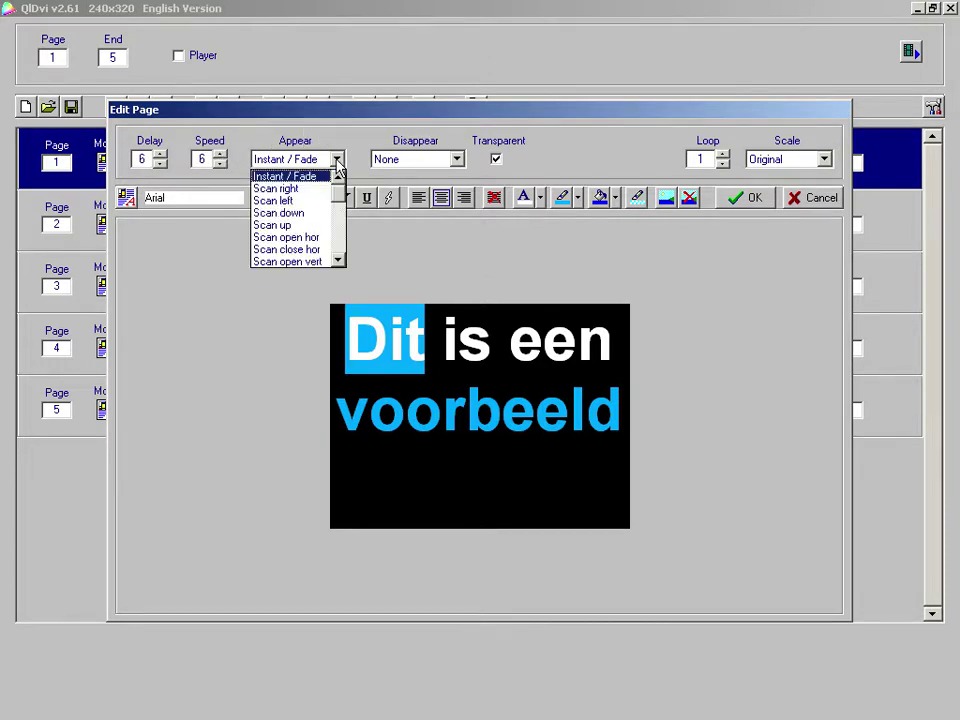
mouse_move(336, 193)
mouse_down()
mouse_move(343, 243)
mouse_move(338, 182)
mouse_up()
click(352, 147)
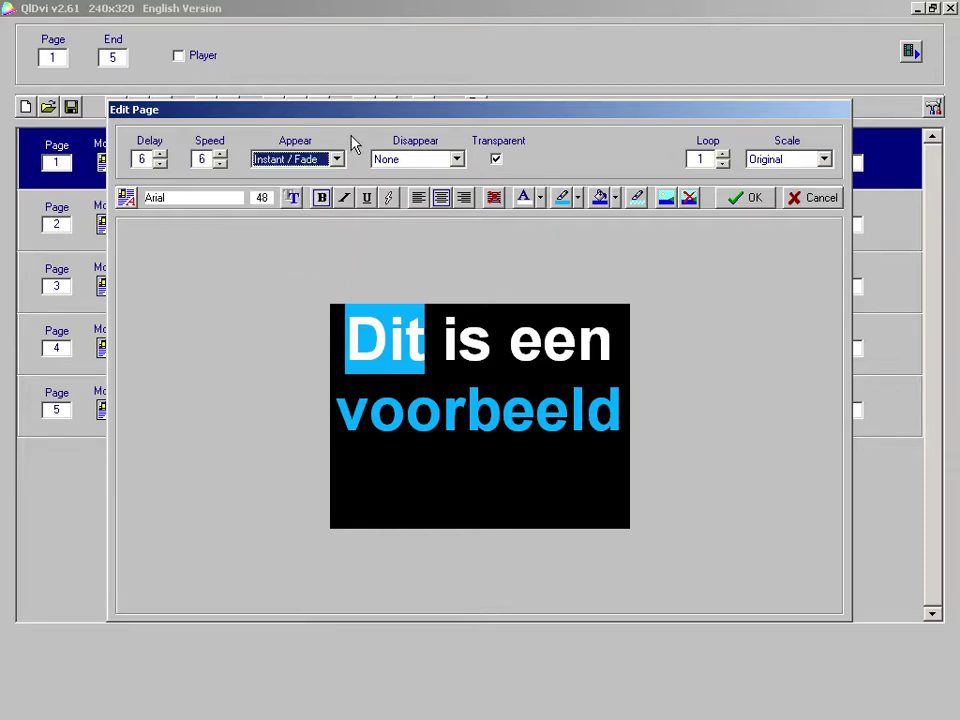
click(756, 204)
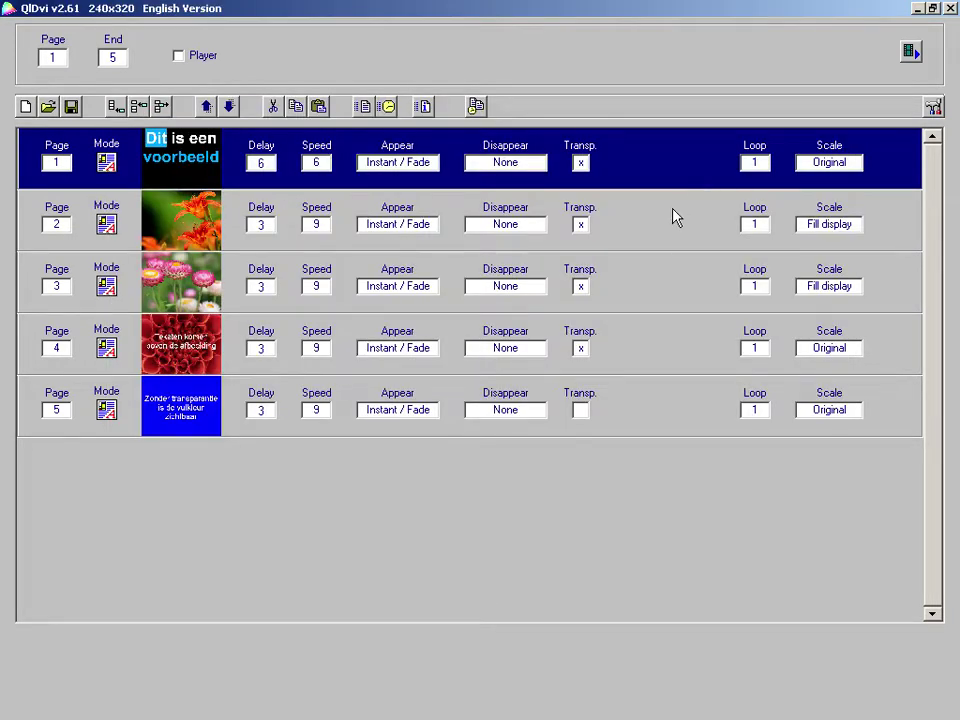
Set page 2 to speed 3 with the Scan right appear effect and accept the page
double_click(673, 214)
click(219, 164)
click(219, 164)
click(219, 164)
click(219, 164)
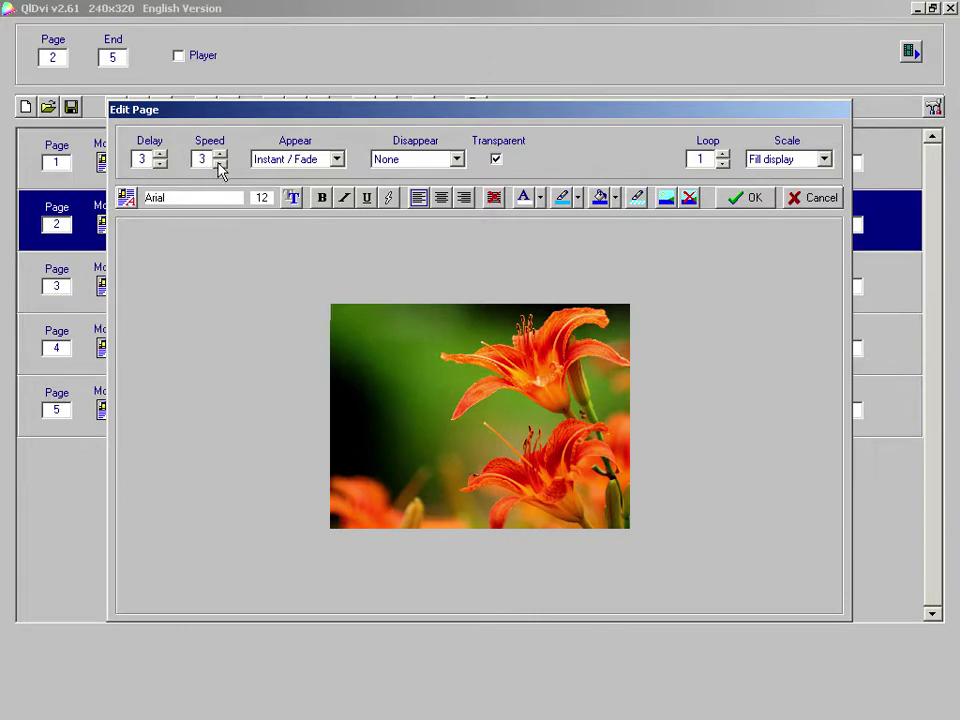
click(266, 160)
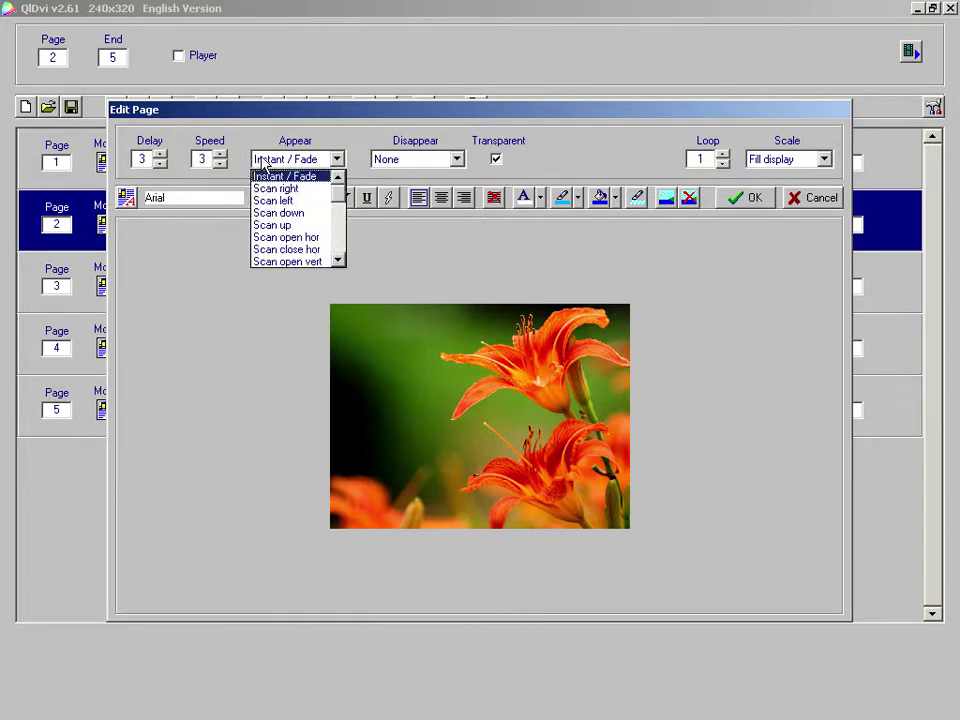
click(303, 197)
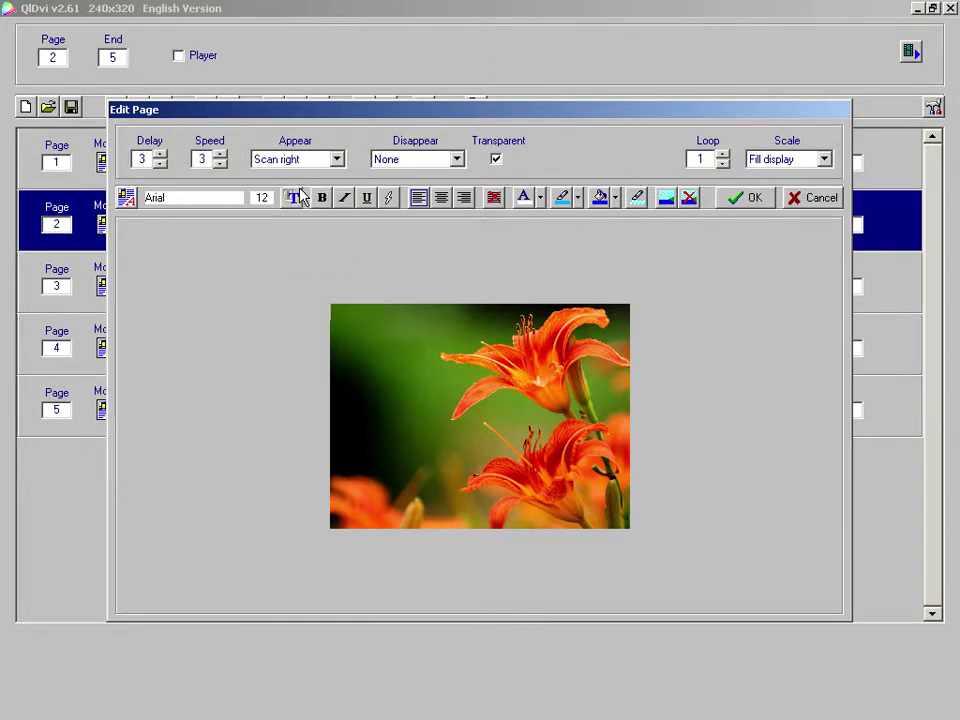
click(771, 199)
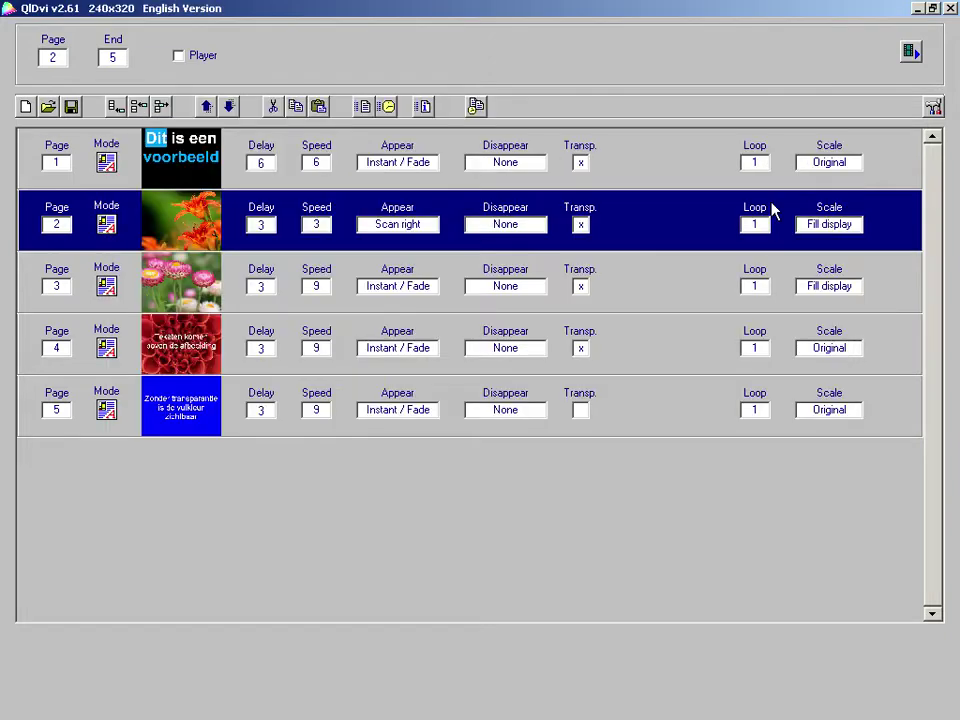
Set page 3 to speed 6 with the Push left appear effect and accept the page
click(654, 284)
double_click(654, 287)
click(220, 165)
click(285, 160)
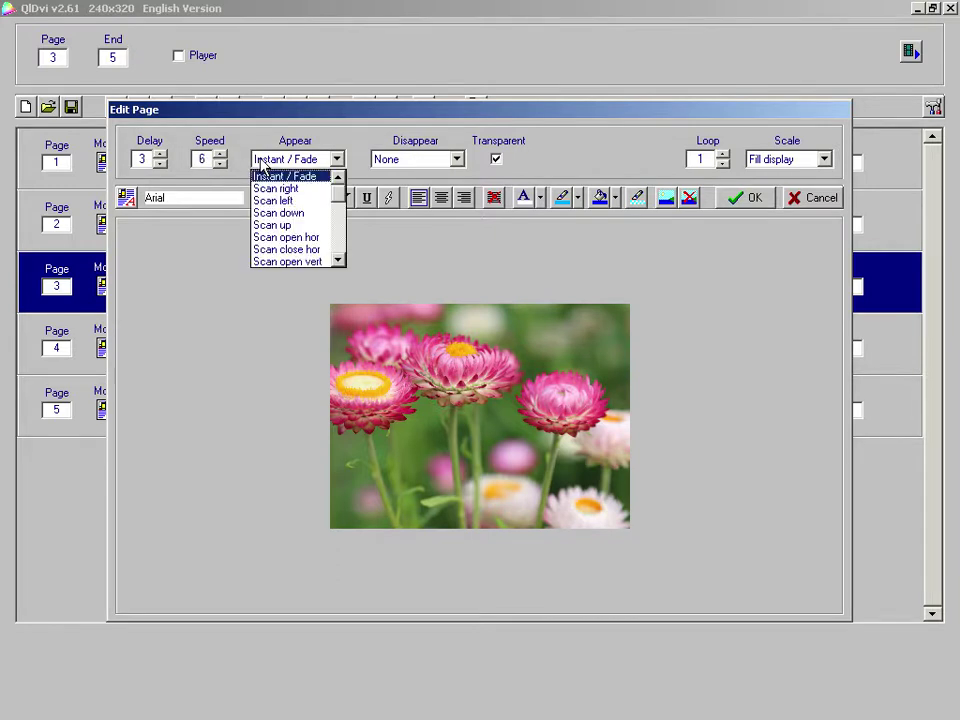
scroll(340, 199, down, 2)
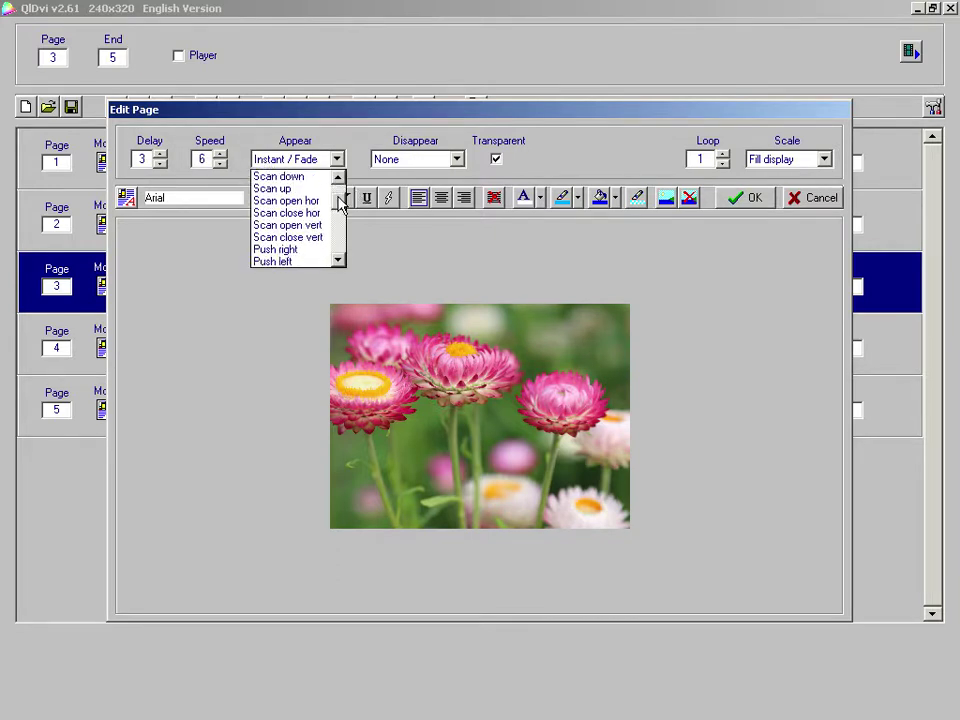
click(300, 237)
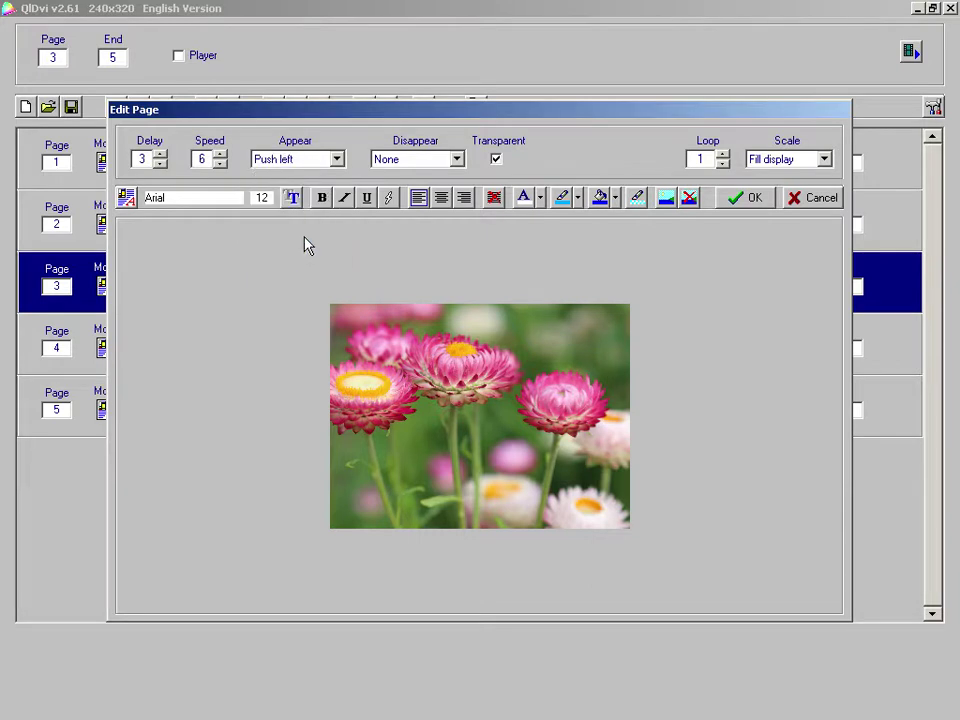
click(763, 204)
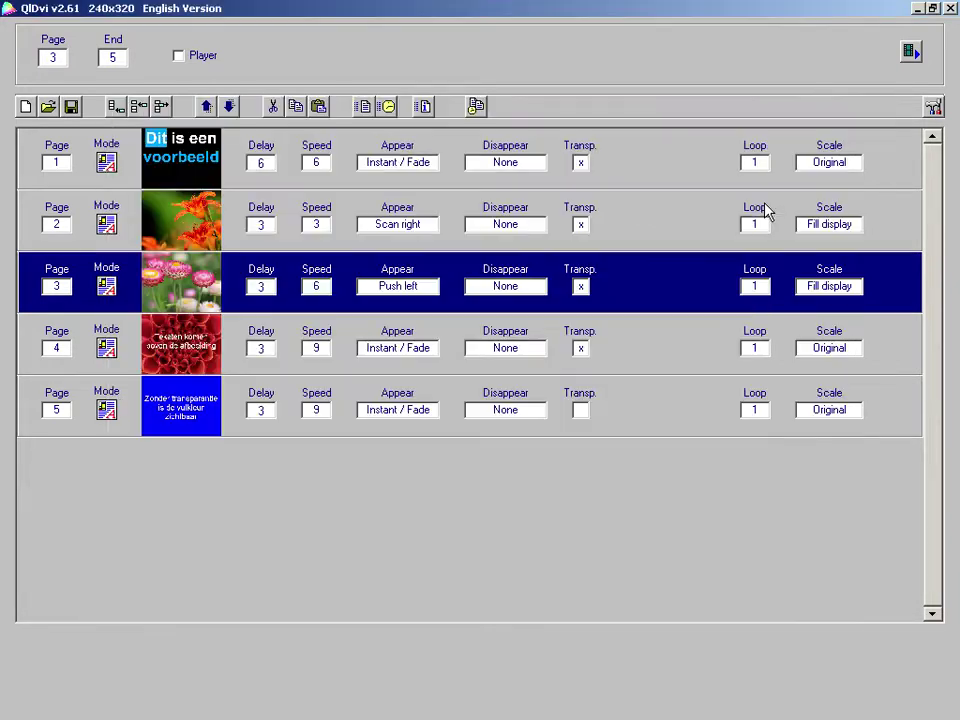
Set page 4 to the Cover down appear effect with speed 1 and accept the page
double_click(679, 343)
click(336, 159)
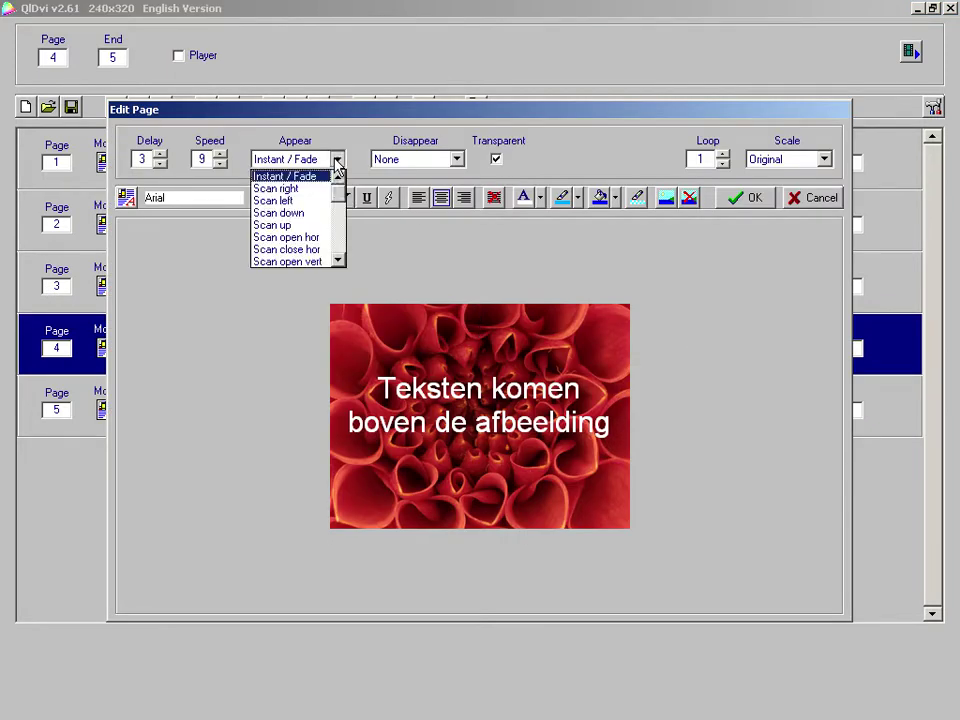
drag(338, 188, 337, 230)
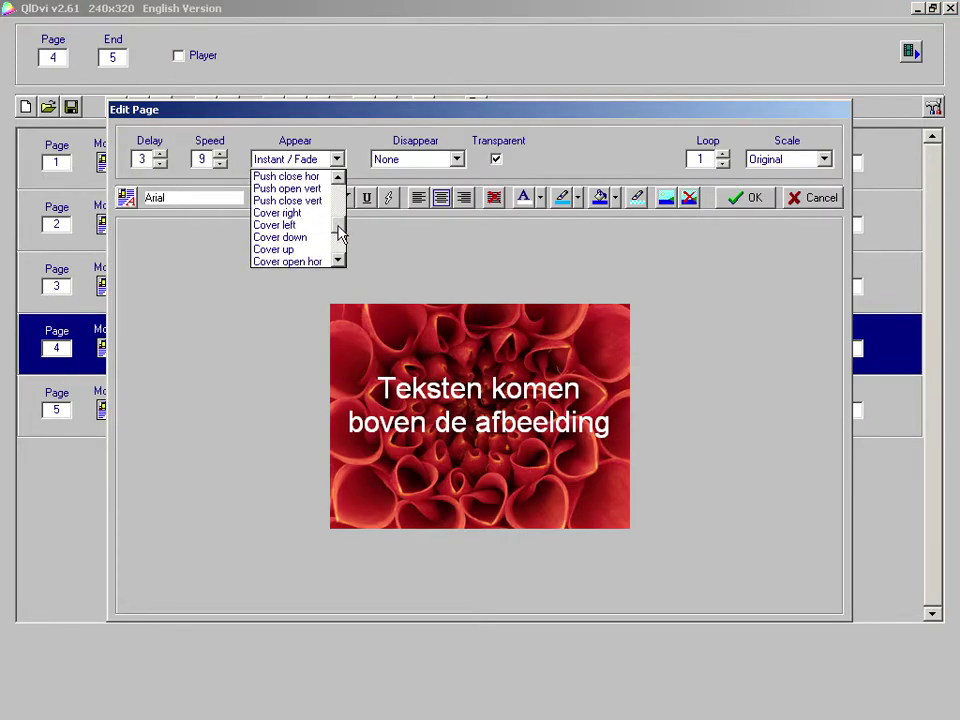
click(307, 238)
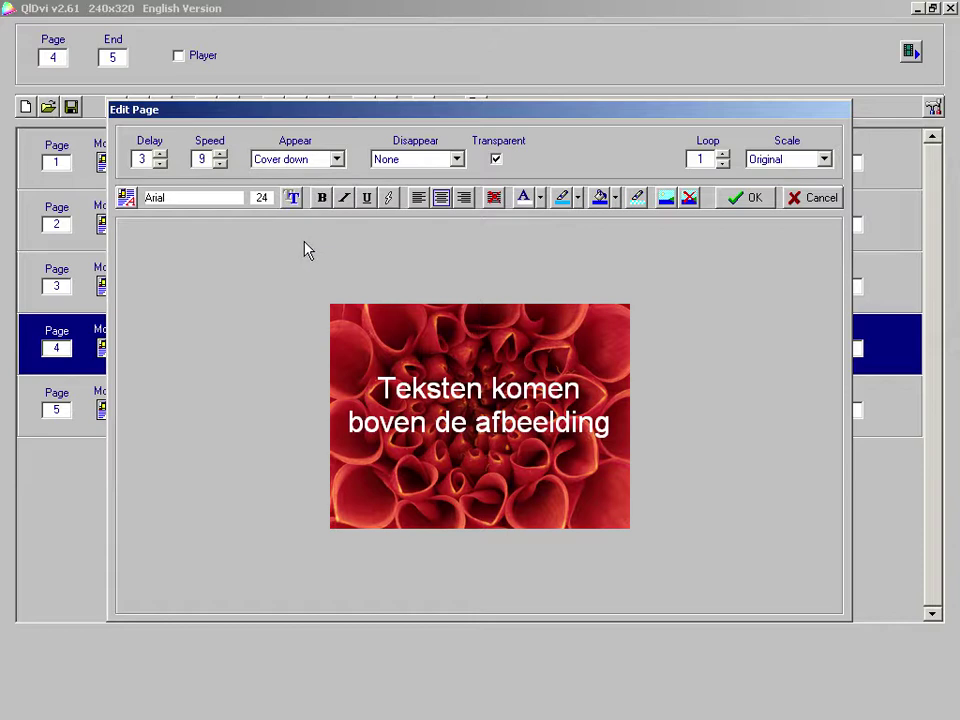
click(220, 164)
click(220, 164)
click(220, 164)
click(220, 164)
click(220, 164)
click(220, 164)
click(220, 164)
click(766, 203)
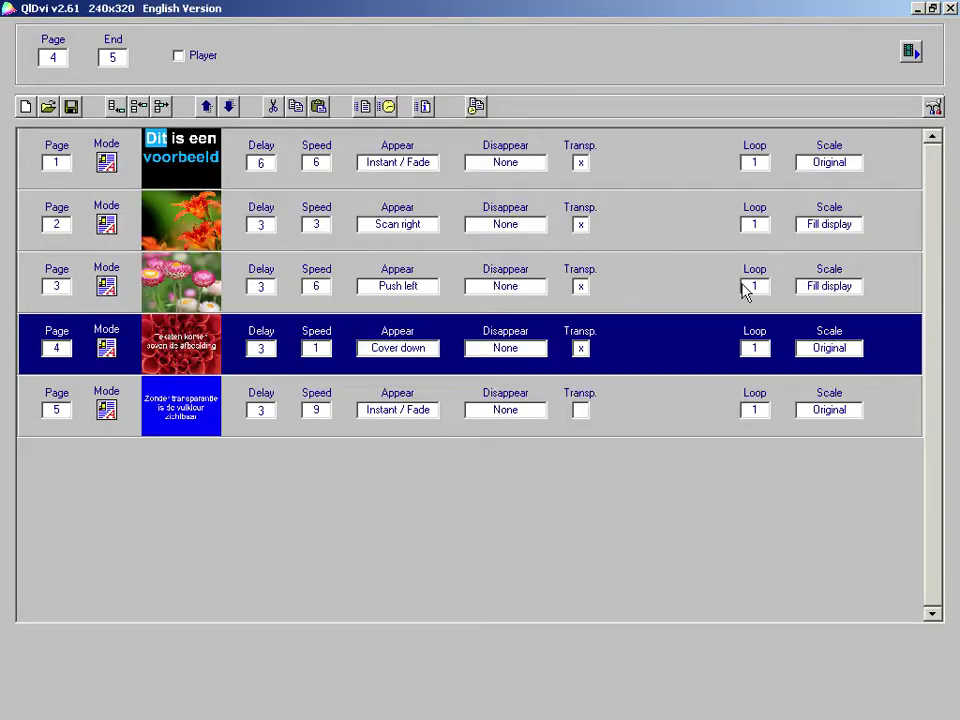
Set page 5 to the Sparkle appear effect, accept the page, and play the program
double_click(681, 408)
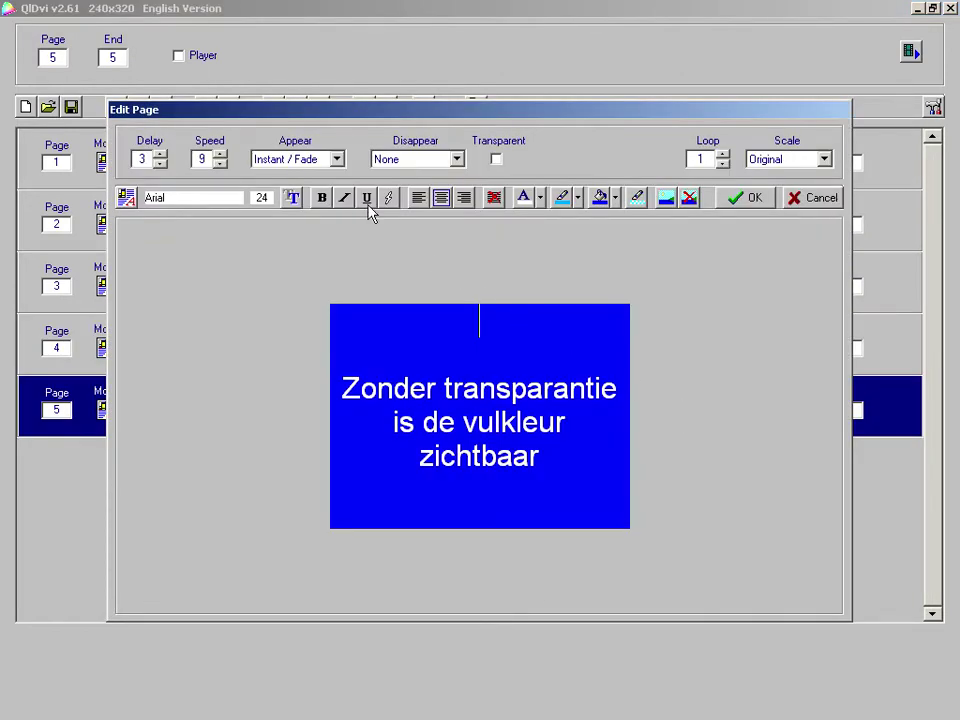
click(336, 160)
drag(338, 196, 332, 250)
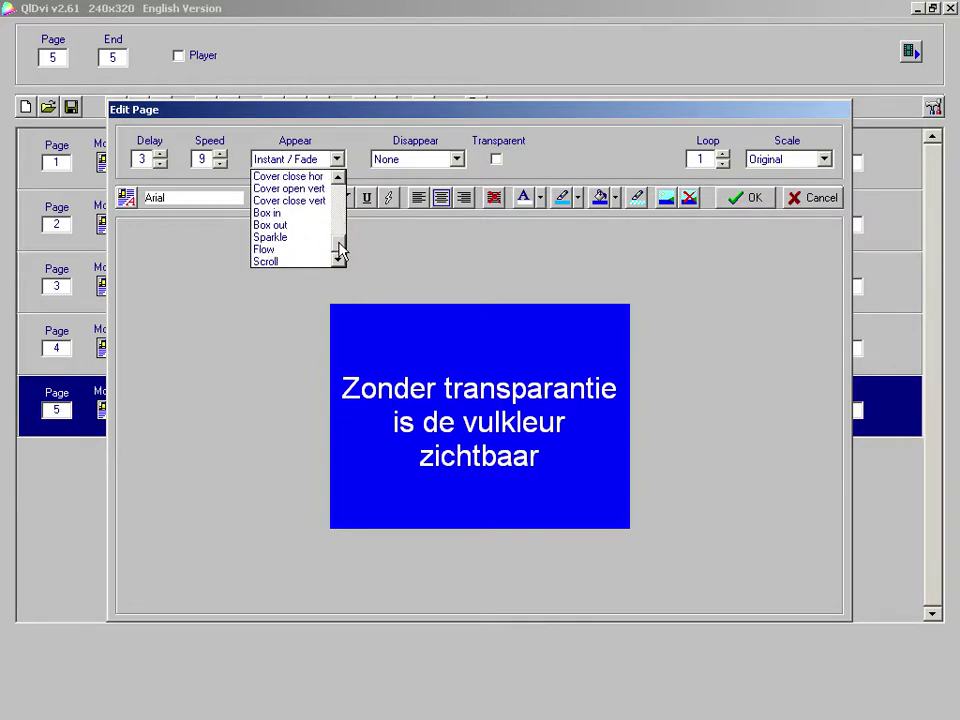
click(322, 238)
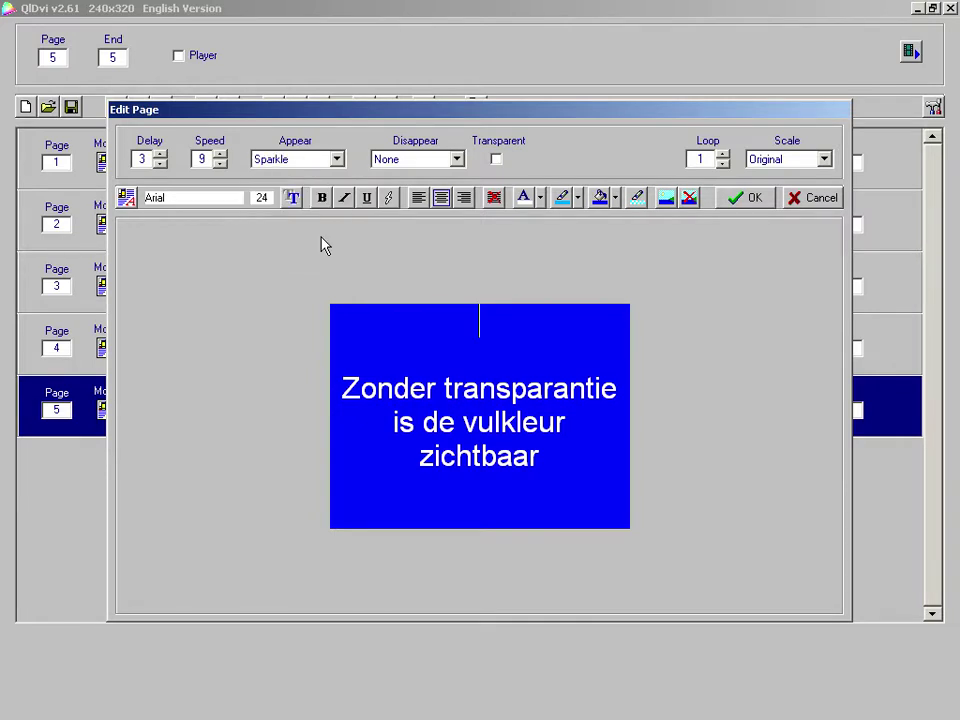
click(770, 198)
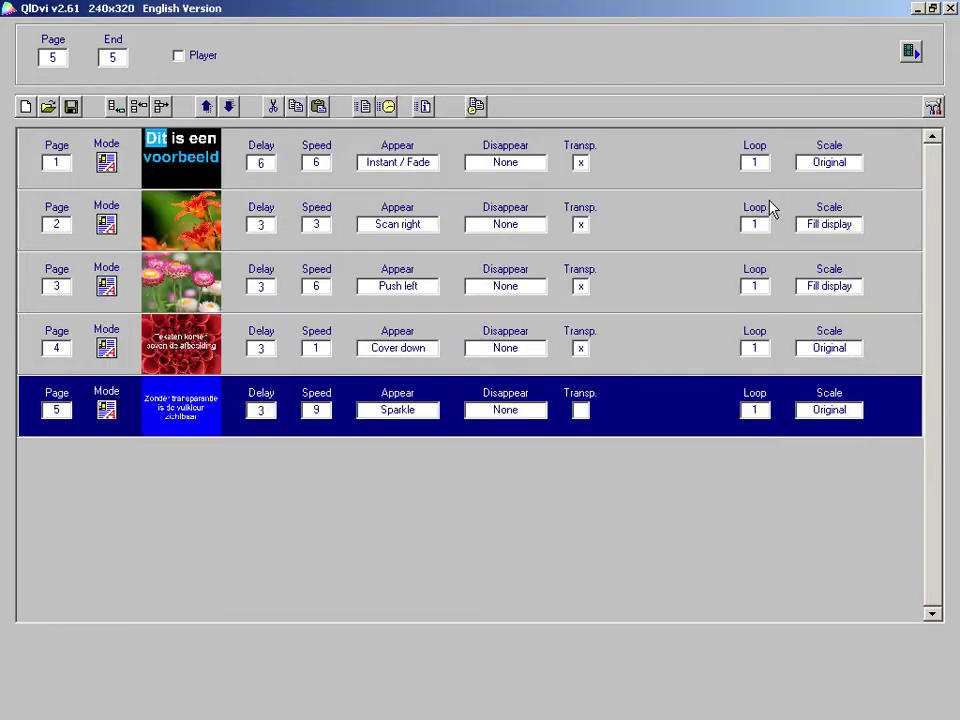
click(912, 58)
Add a new blank page and move it up to become page 1
click(114, 106)
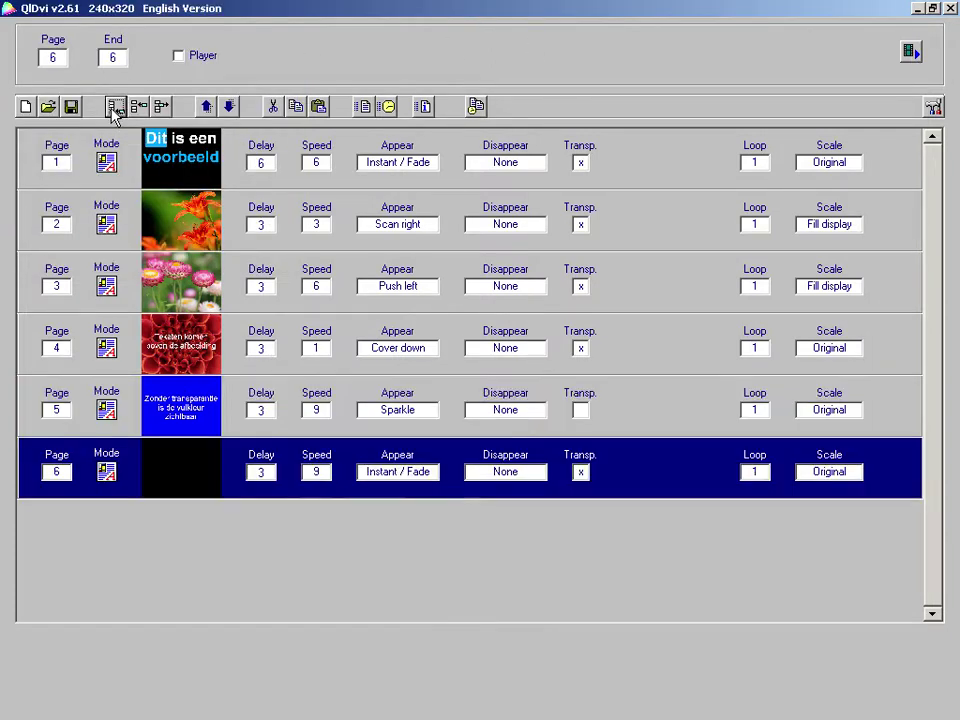
click(206, 106)
click(206, 106)
click(206, 106)
click(206, 106)
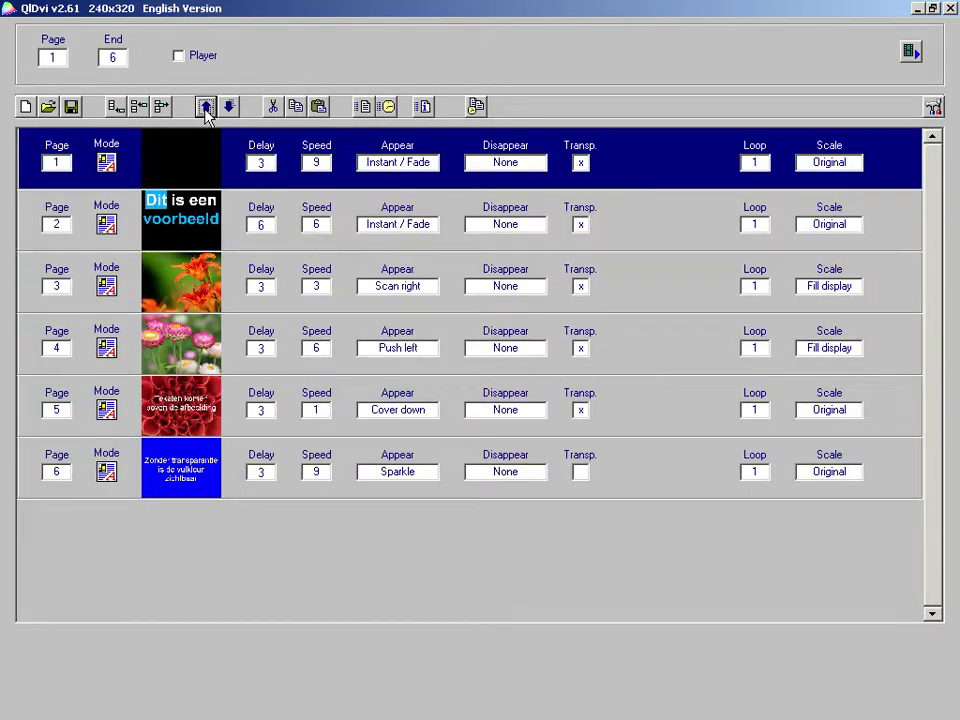
Switch page 1 to media mode and load the video 56650027.mp4 from the Nature folder
double_click(638, 180)
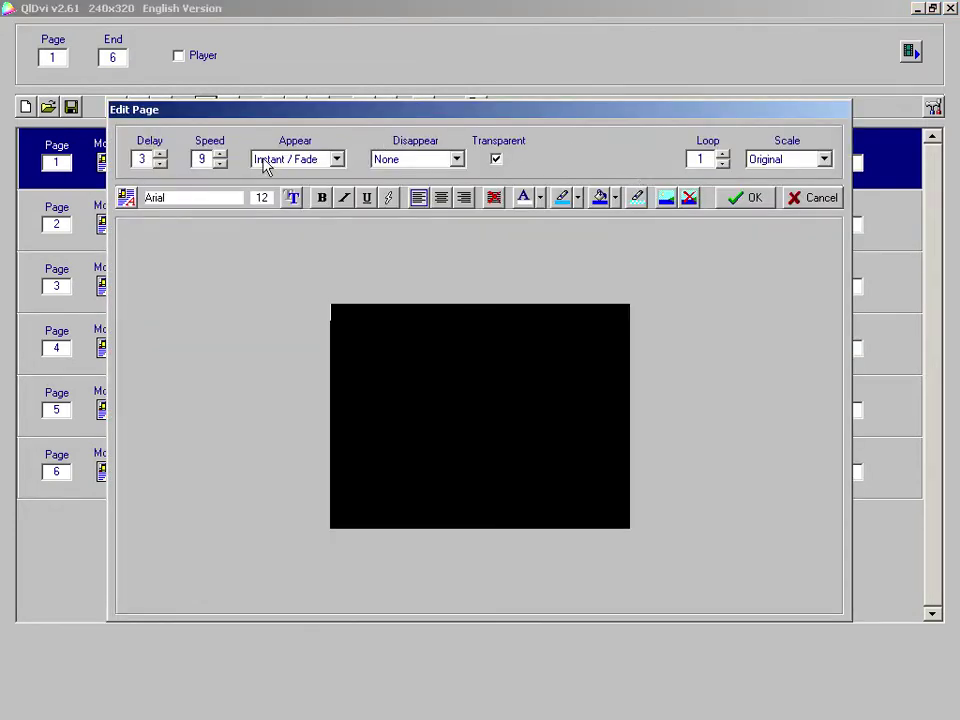
click(126, 199)
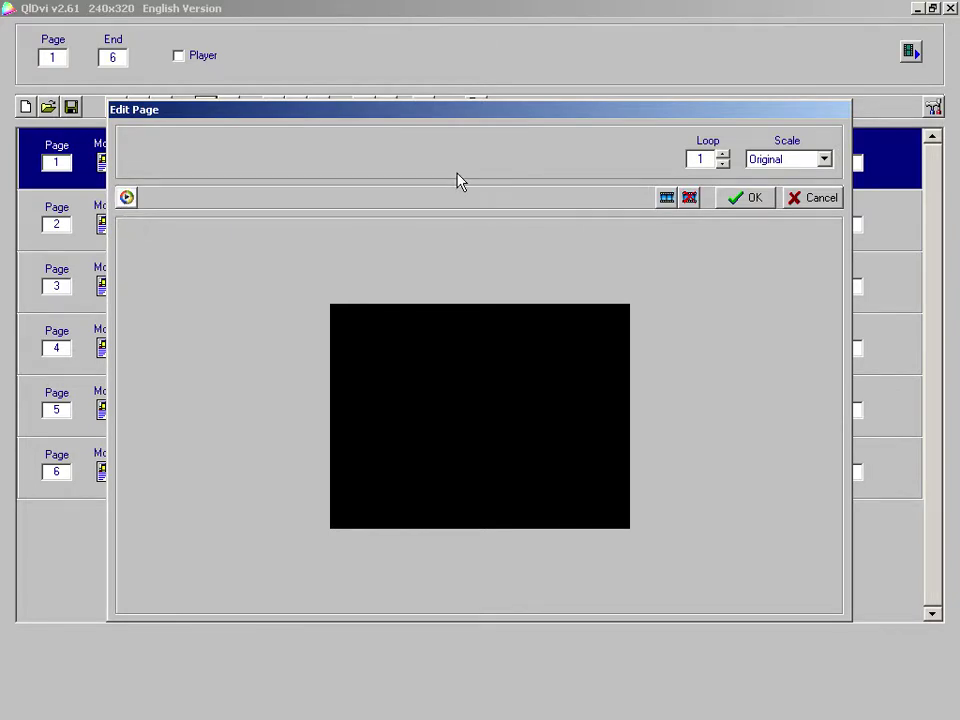
click(663, 202)
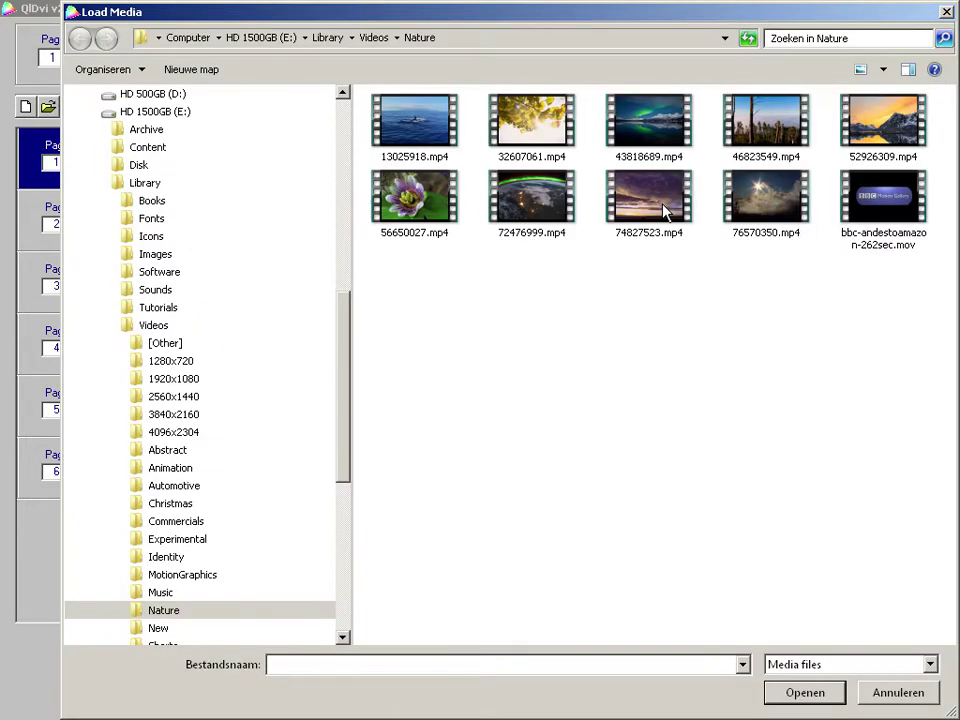
click(418, 205)
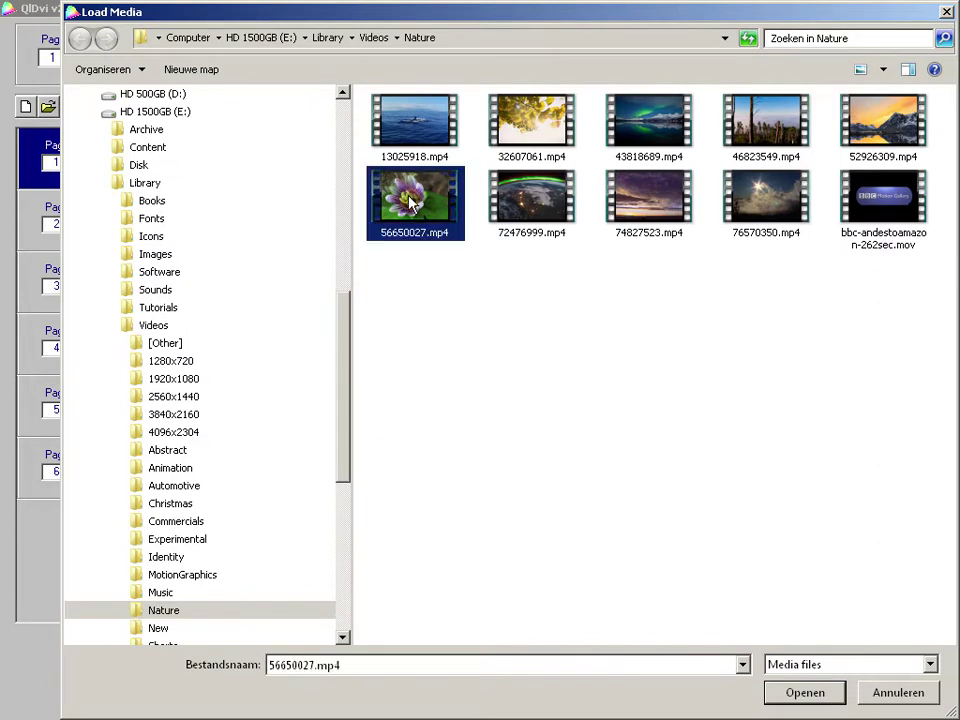
click(836, 698)
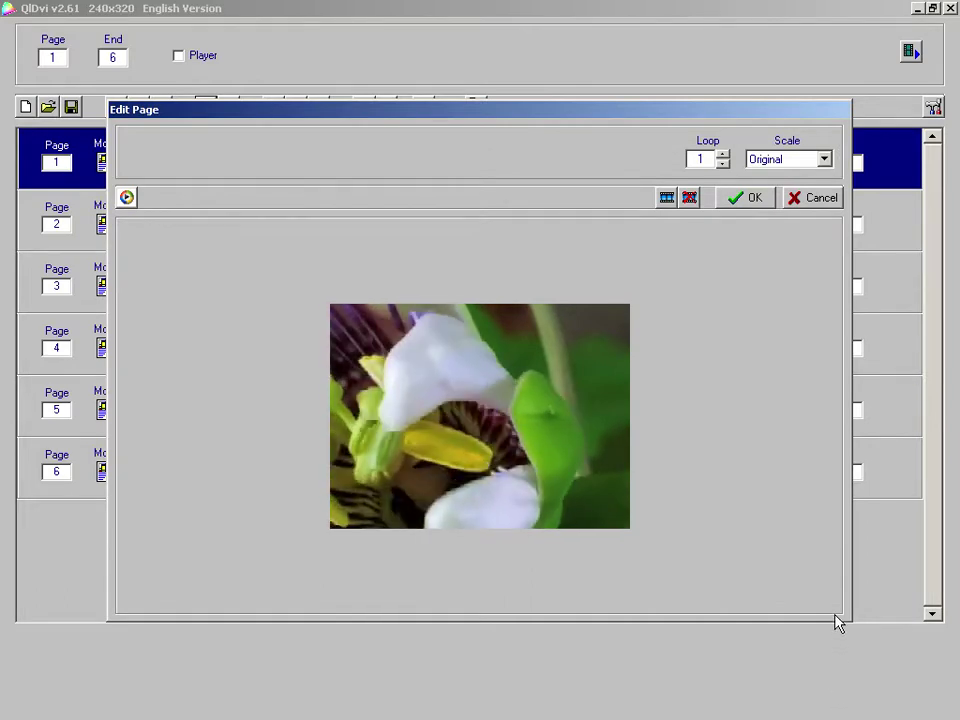
Try Fit to display, set the video's scale to Fill display, accept page 1, and preview the program
click(799, 162)
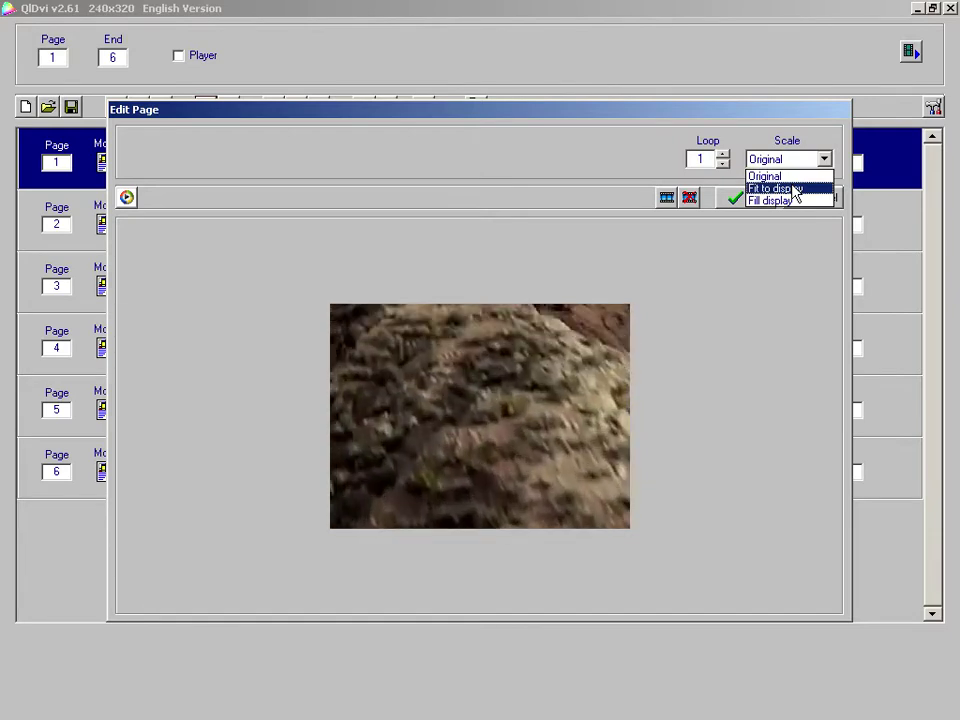
click(796, 192)
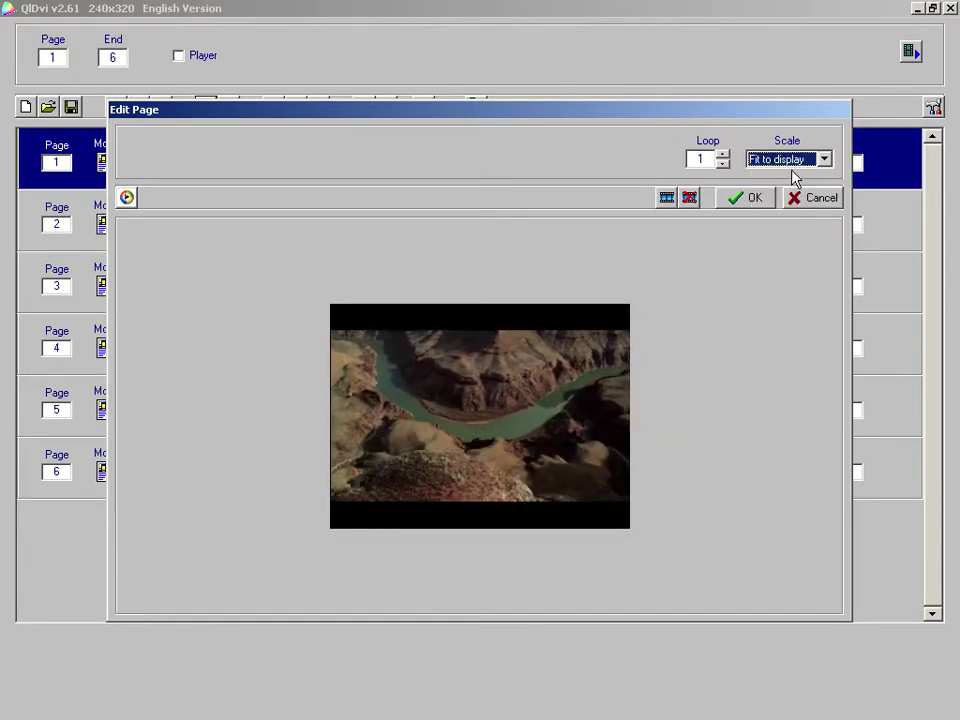
click(795, 165)
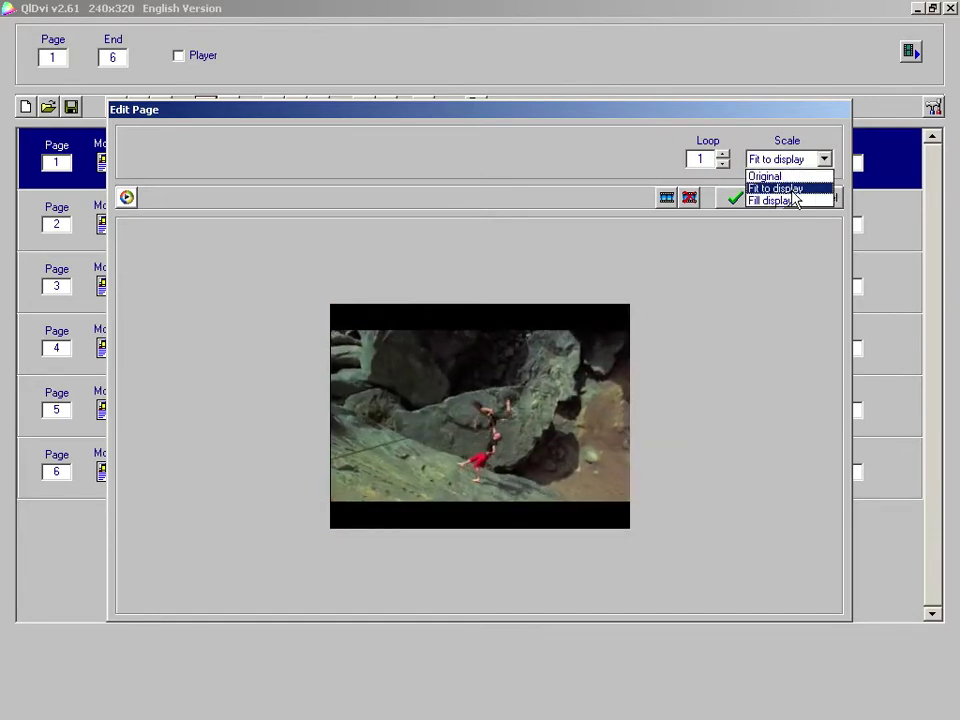
click(793, 201)
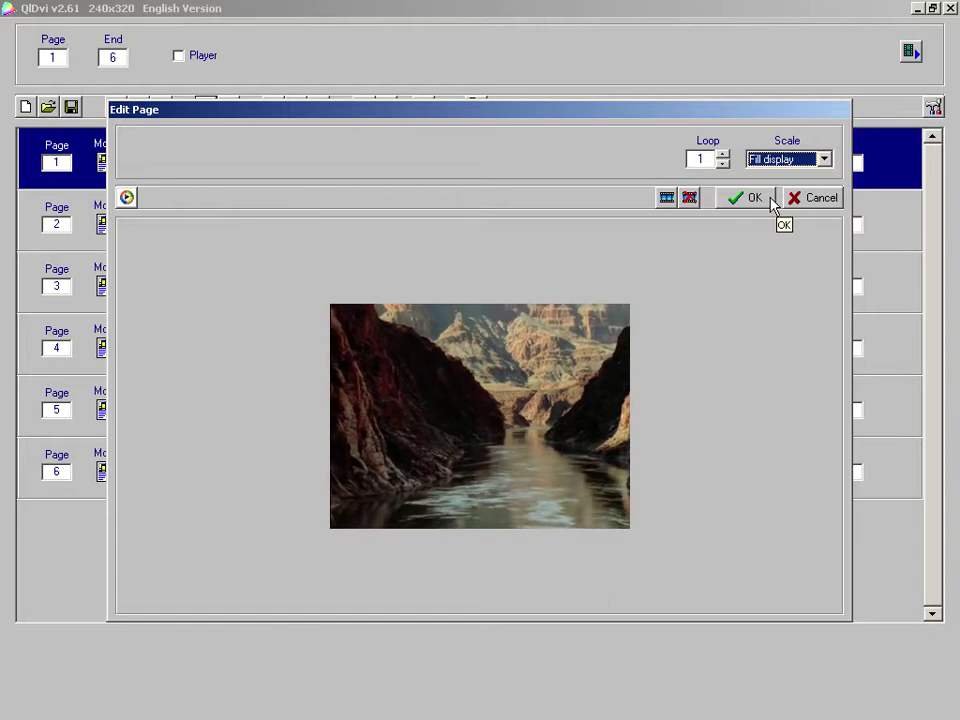
click(771, 201)
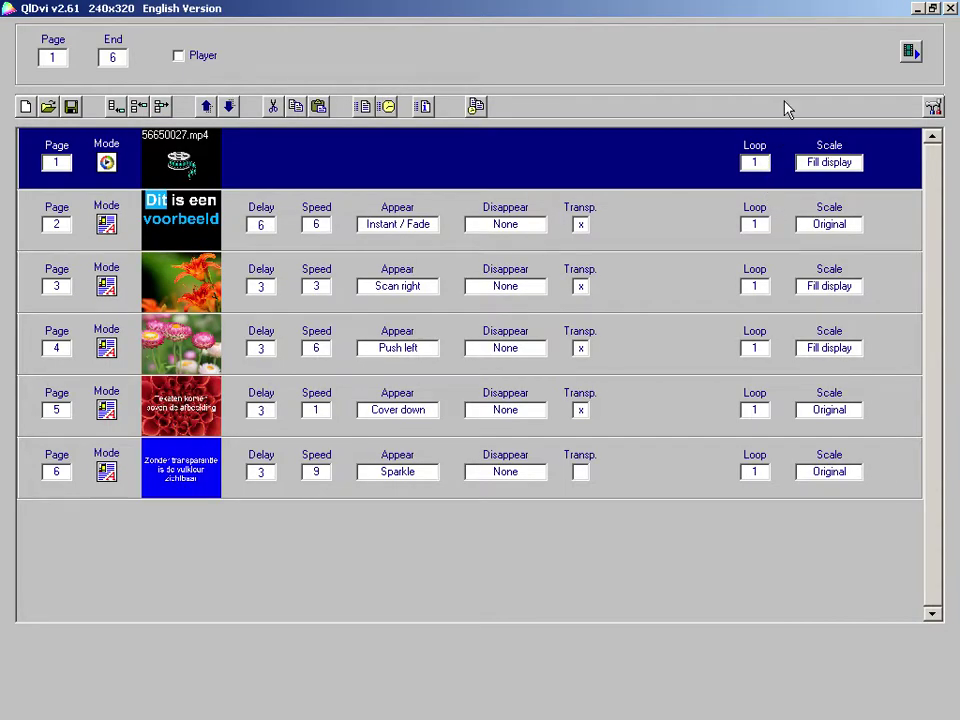
click(912, 52)
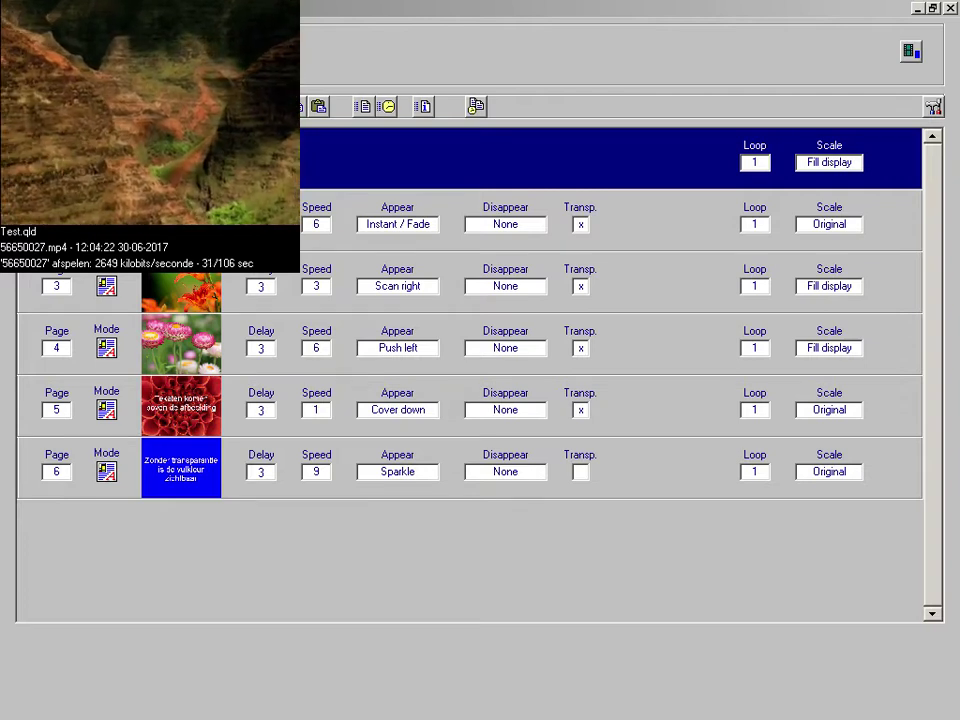
click(451, 552)
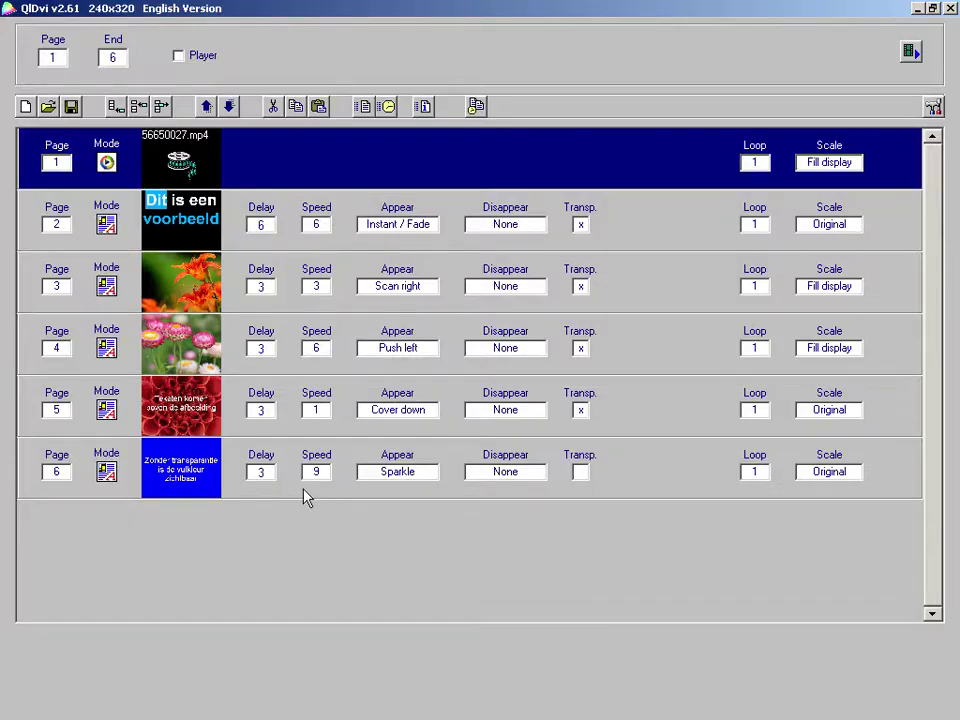
Save the program as Test.qld and send it to the Display location
click(70, 107)
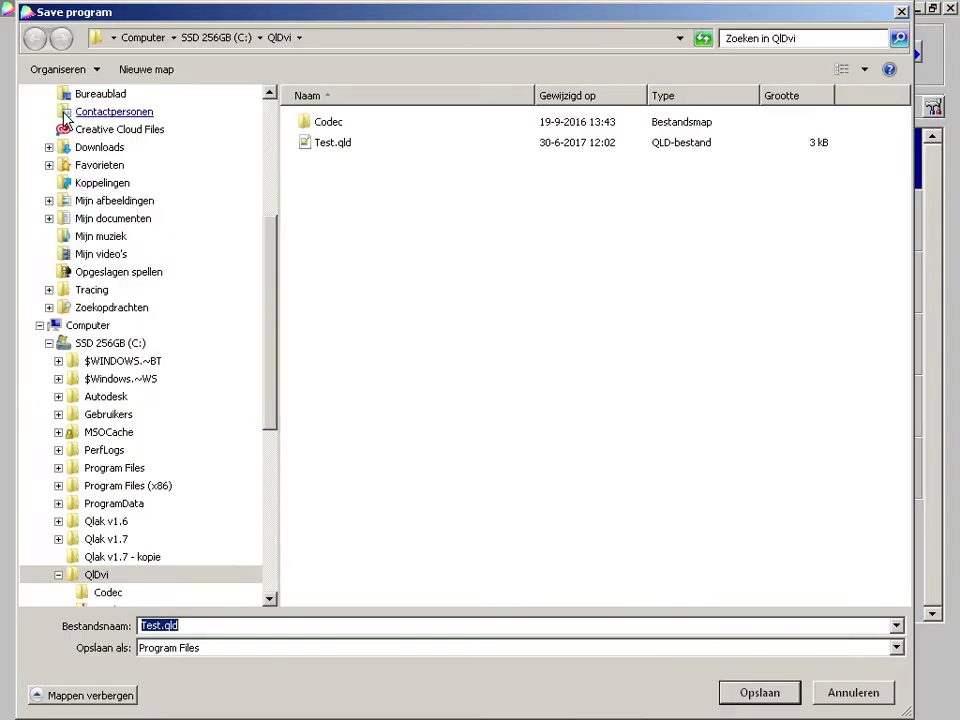
click(792, 698)
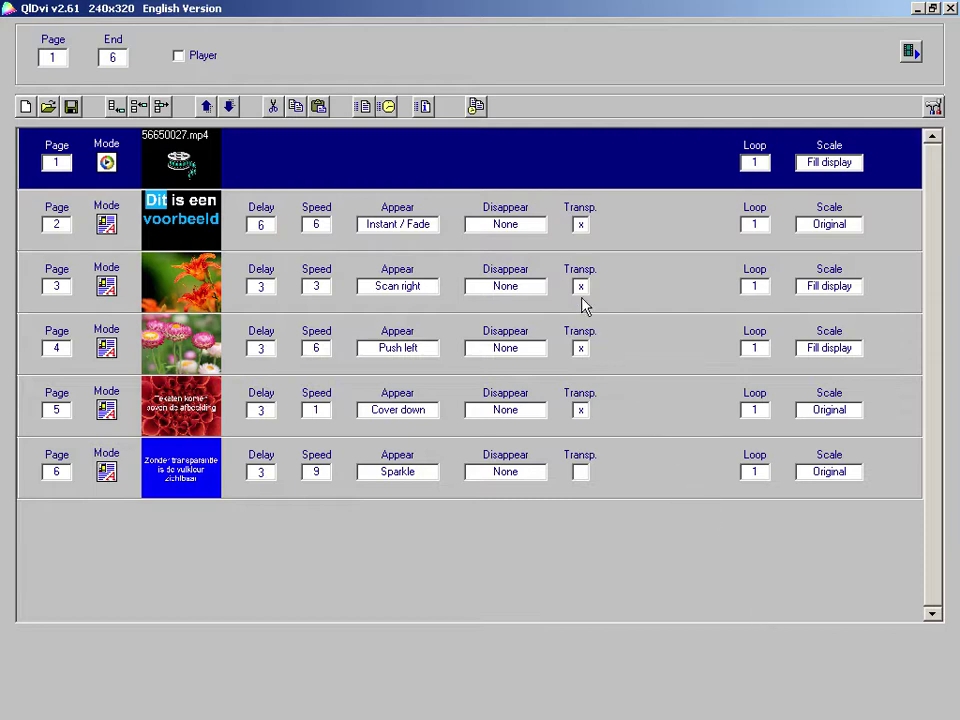
click(361, 110)
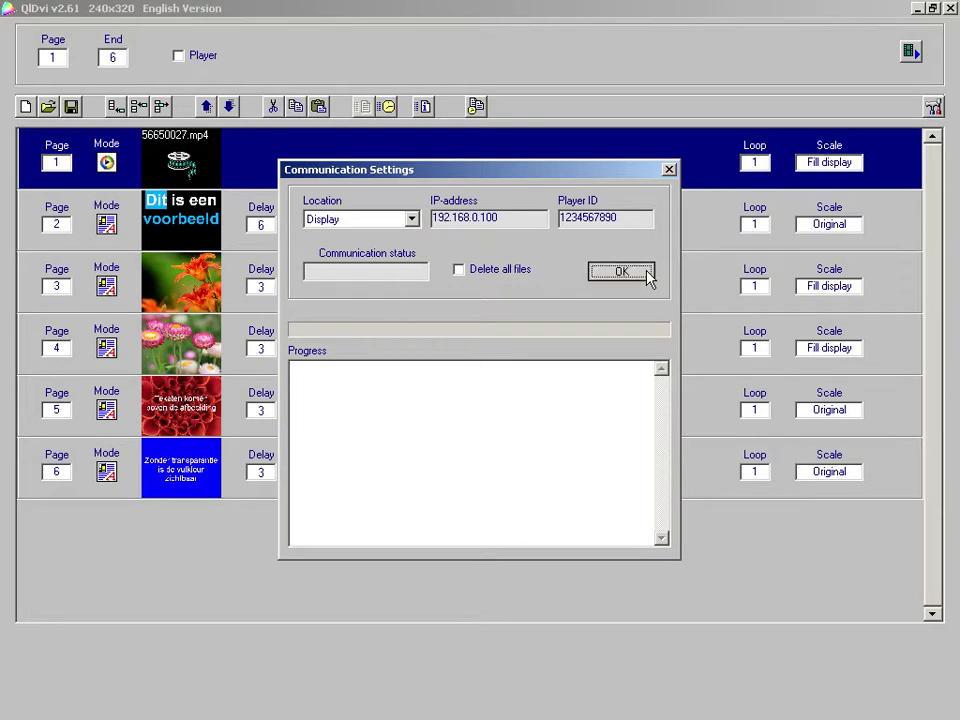
click(621, 271)
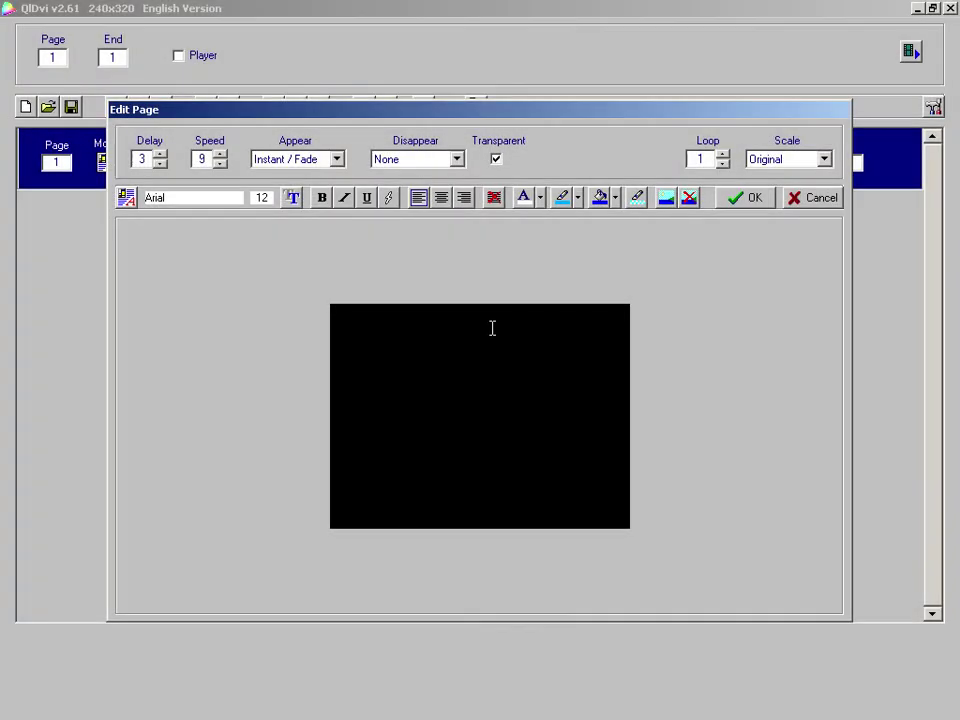
Enter "Dit is een tijdelijk programma, deze verschijnt enkele minuten en verdwijnt daarna" on page 1 of the new program and accept it
text(Dit is een tijdelijk programma,)
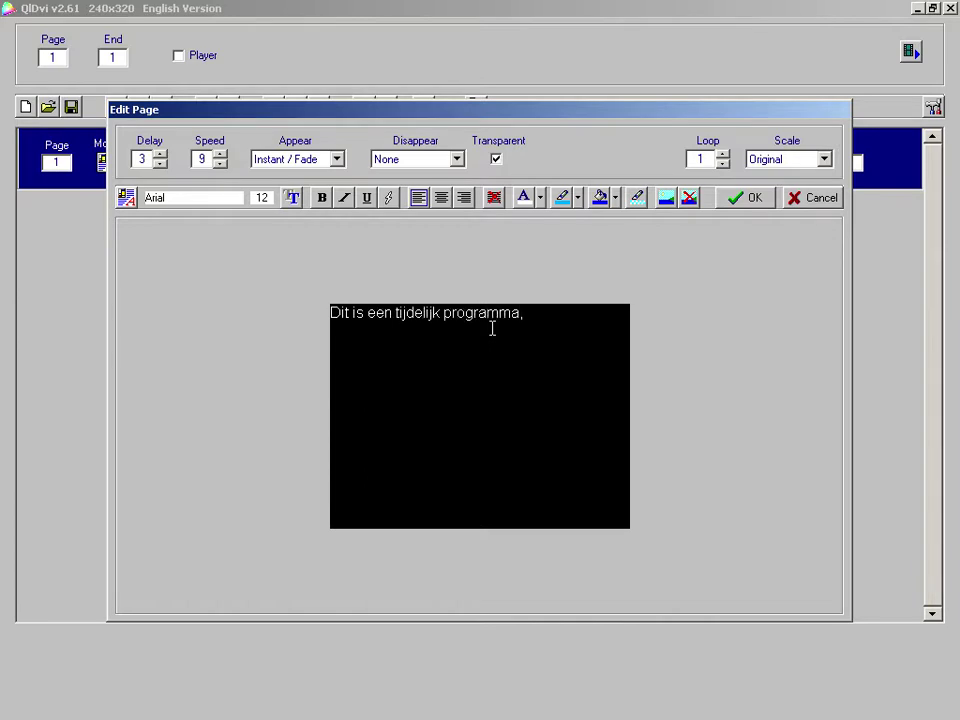
text( deze verschijnt)
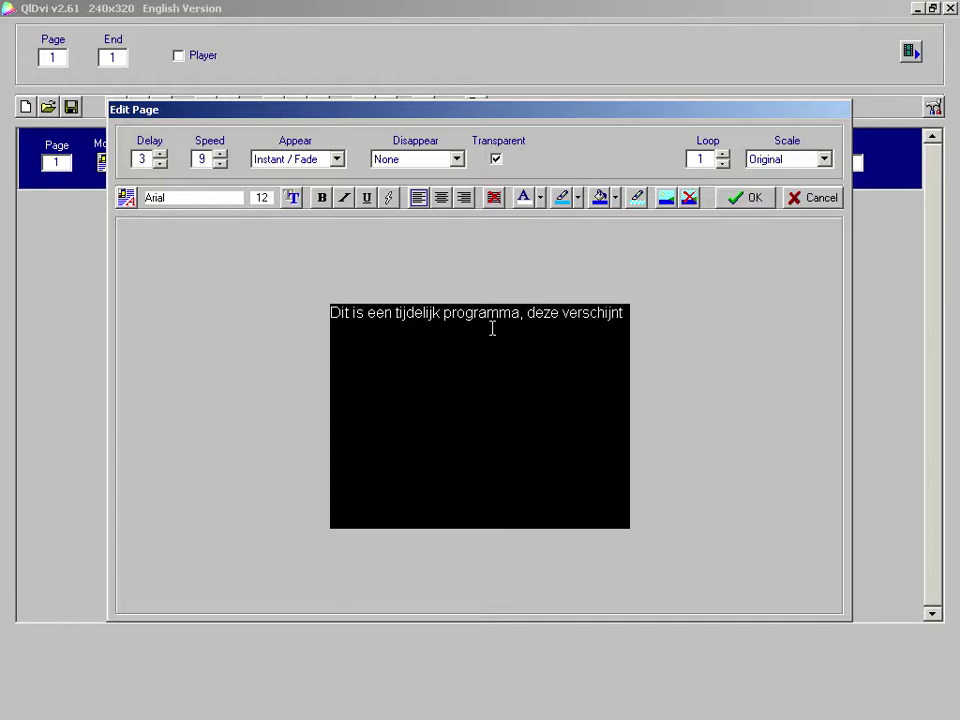
text( enkele minuten en v)
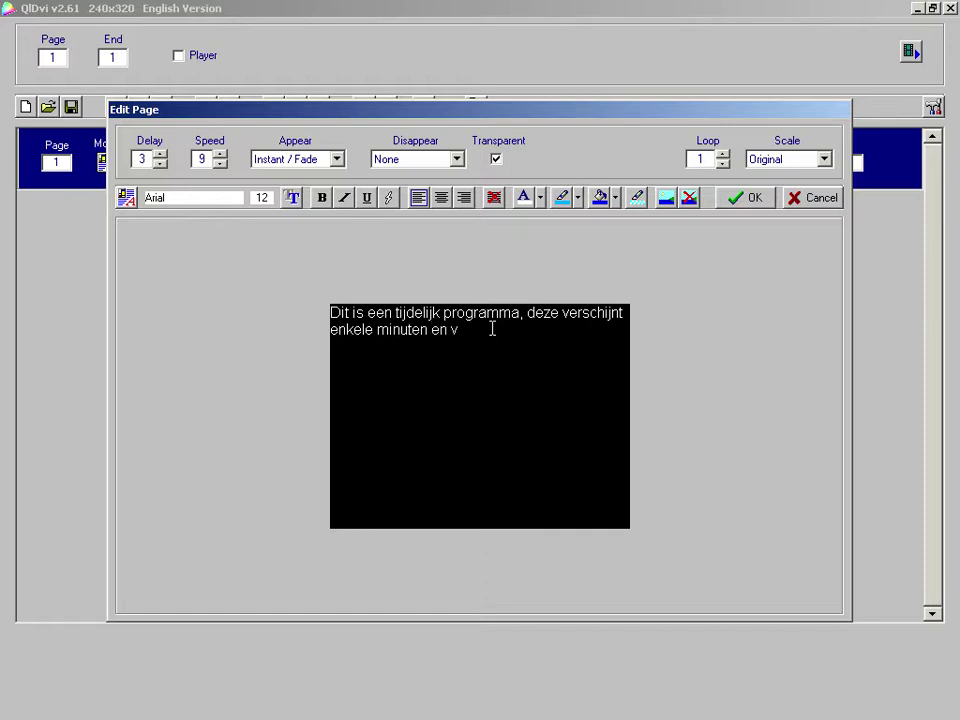
text(erdwijnt daarna)
click(764, 199)
Save the new program as Tijdelijk in the QlDvi folder
click(69, 107)
text(Tijdelijk)
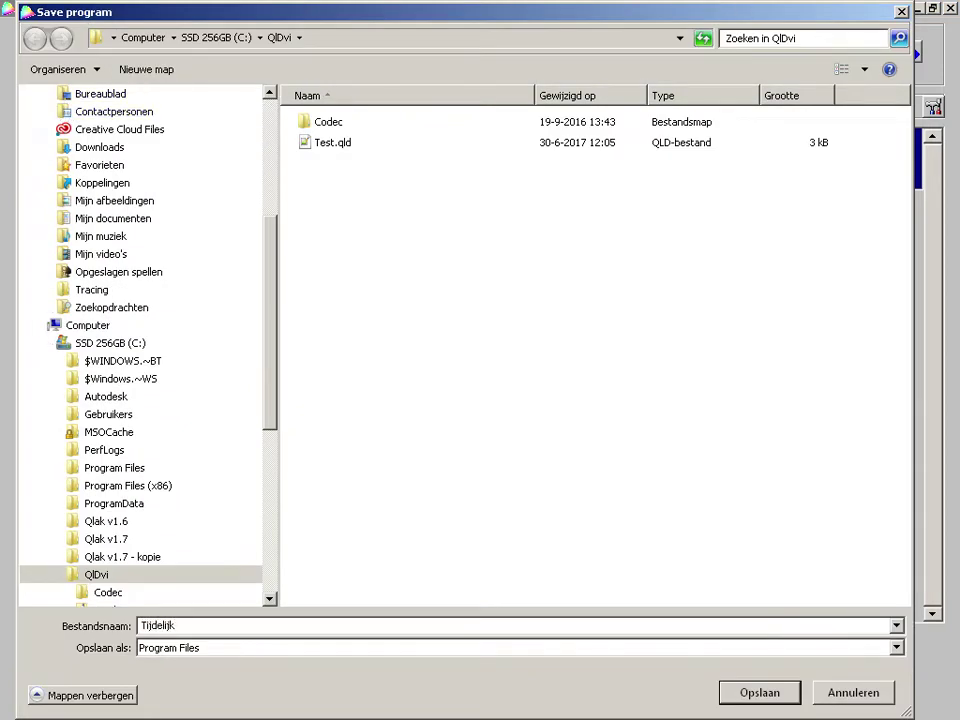
click(800, 694)
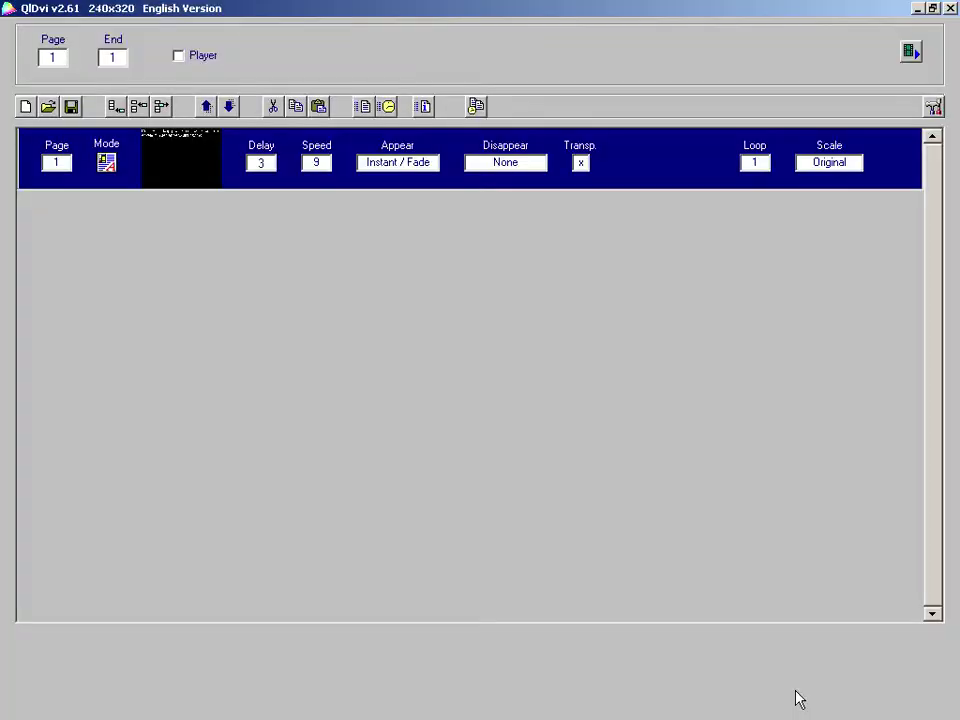
Insert the temporary program on the Display location with an insert time of 5 minutes
click(425, 107)
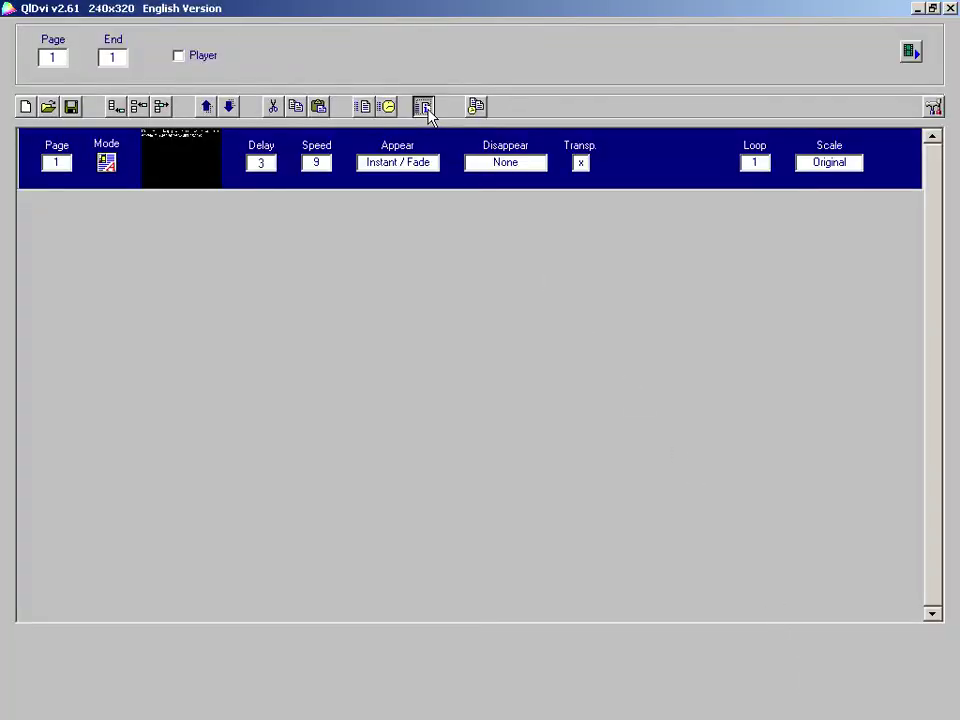
click(499, 358)
click(500, 360)
click(500, 360)
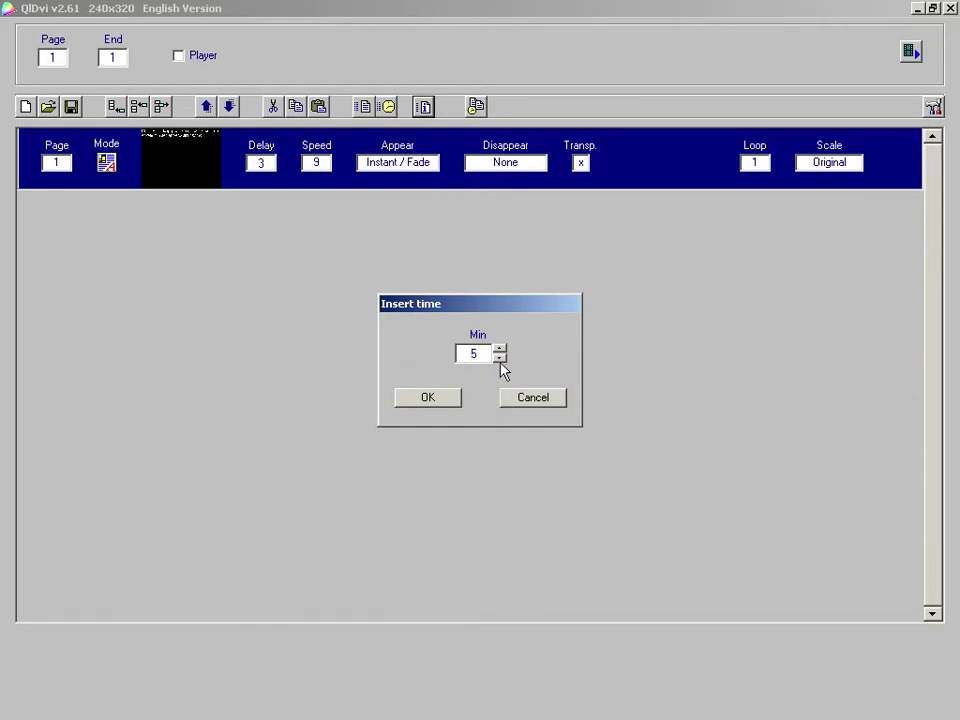
click(430, 398)
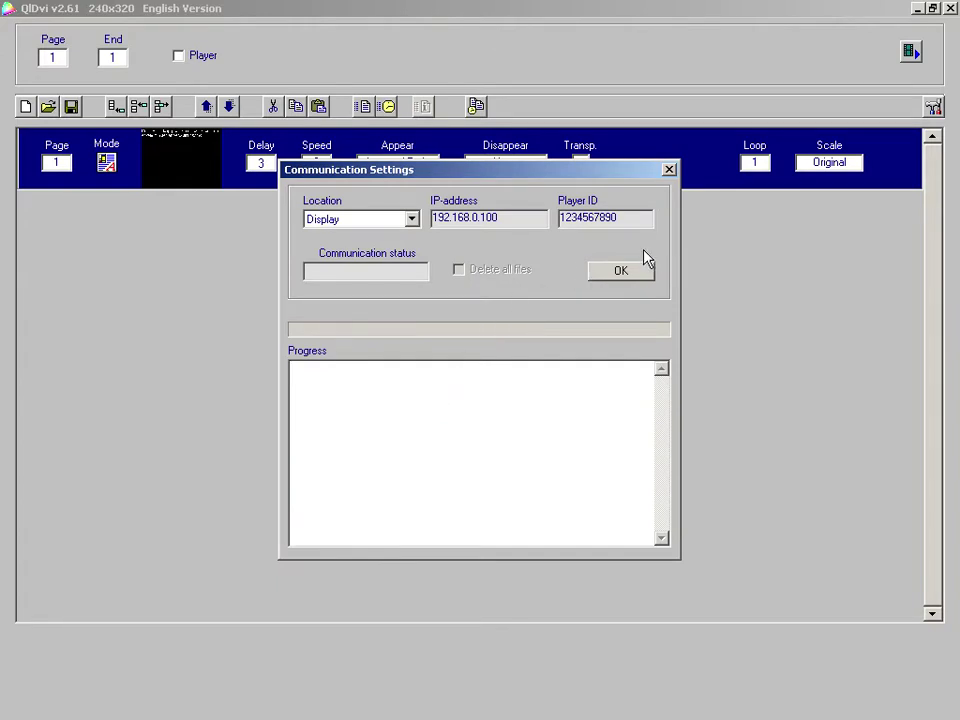
click(621, 271)
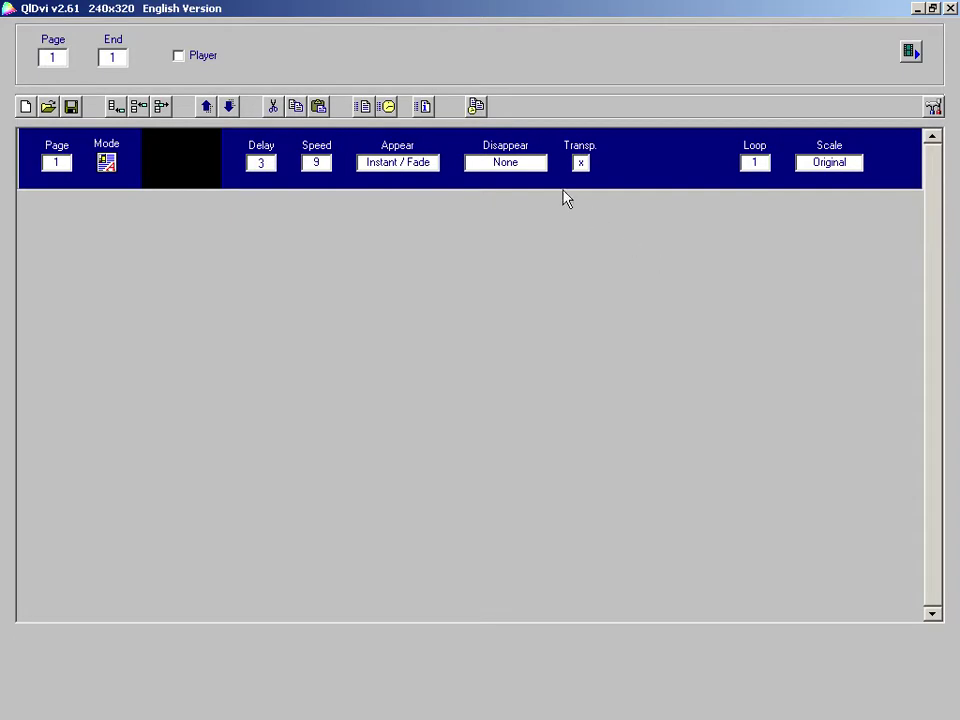
Open the time schedule and assign Dag.qld as the program file of entry 1
click(481, 115)
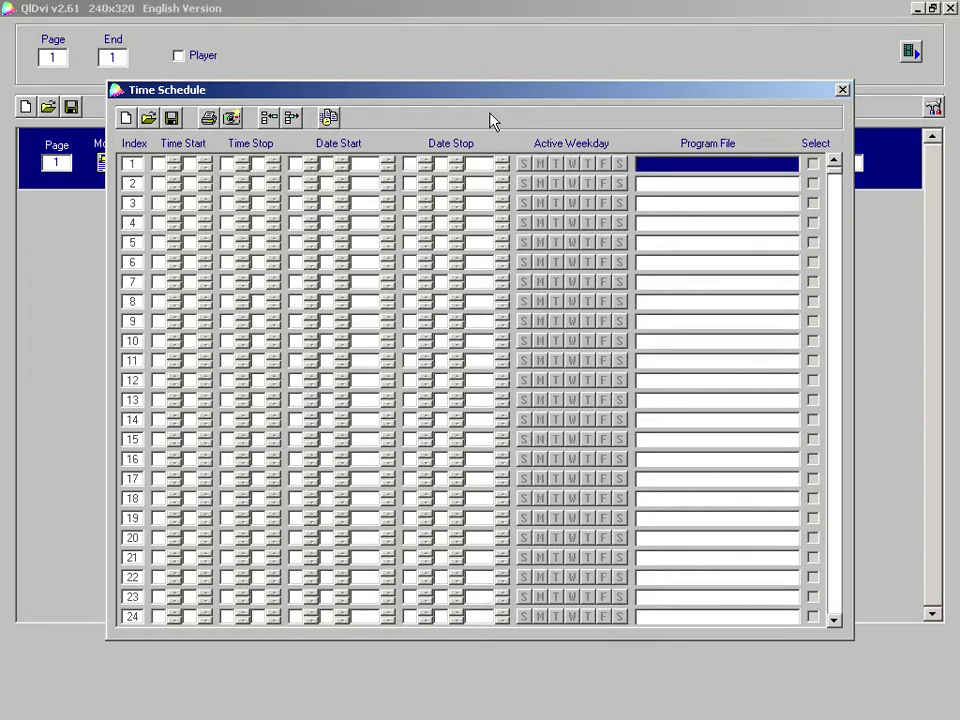
click(713, 168)
double_click(397, 147)
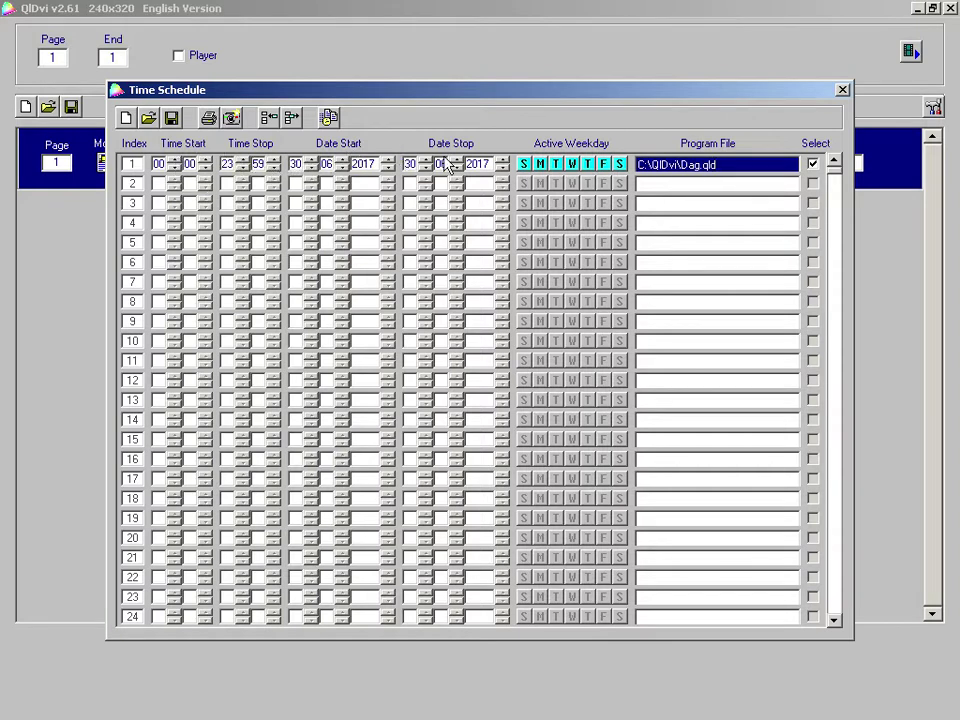
Set the stop year of schedule entry 1 to 2027
click(503, 162)
click(503, 162)
click(503, 162)
click(503, 162)
click(503, 162)
click(503, 162)
click(503, 162)
click(503, 162)
click(503, 162)
click(503, 162)
Assign Nacht.qld as the program file of schedule entry 2
double_click(718, 188)
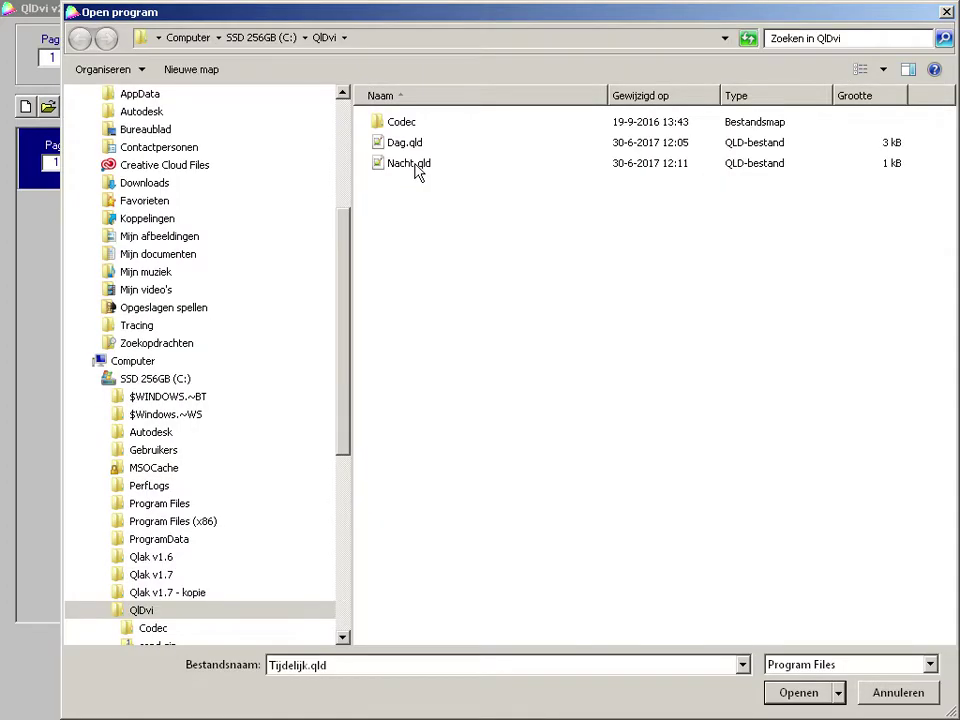
double_click(414, 165)
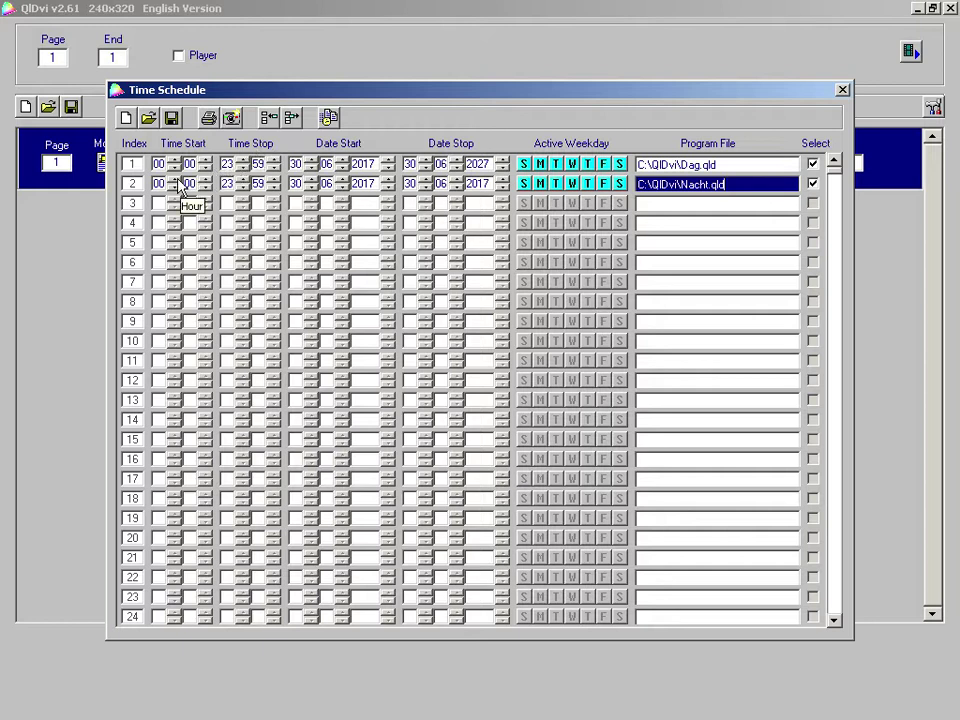
Set schedule entry 2 to stop at 06:00 with stop year 2027, and entry 1 to start at 06:00
drag(242, 189, 242, 189)
click(273, 179)
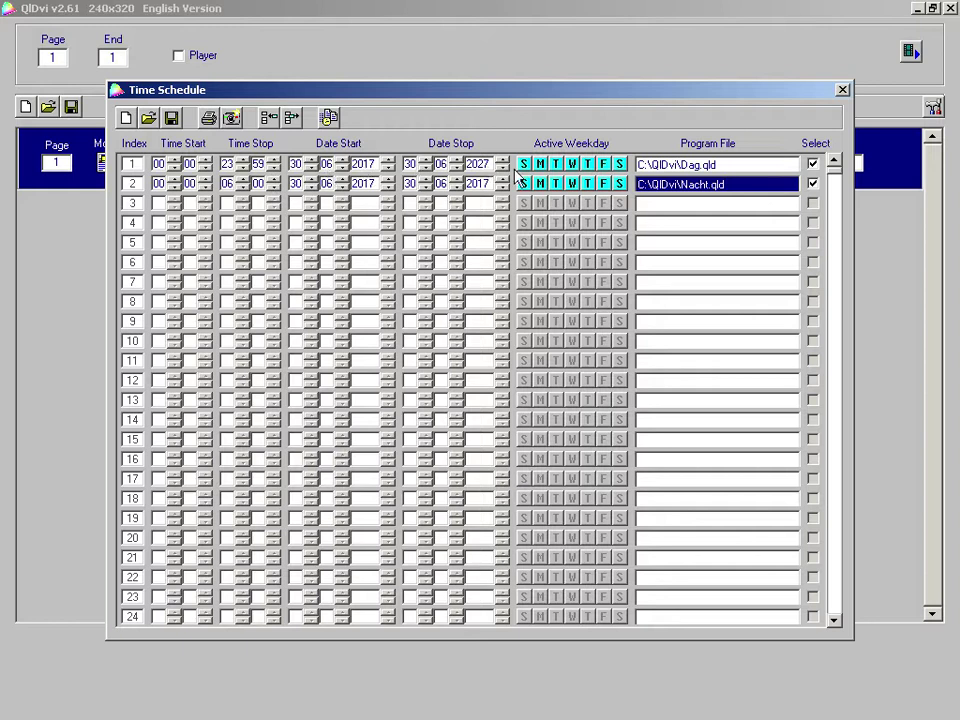
drag(500, 180, 500, 180)
drag(174, 162, 174, 162)
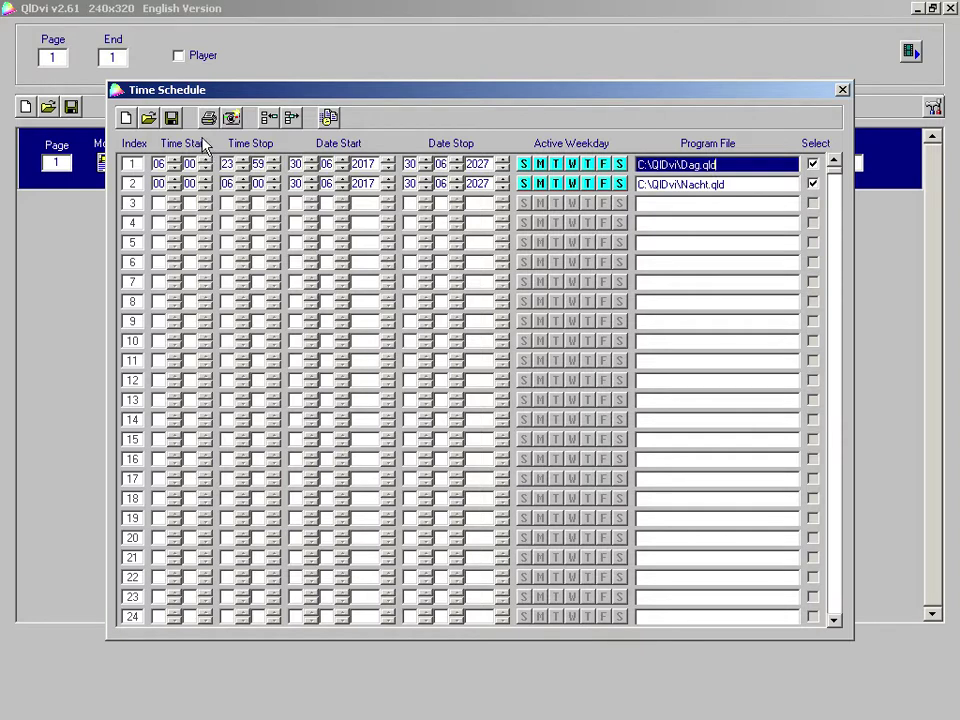
Save the schedule in the QlDvi folder as Tijdschema-2017
click(171, 117)
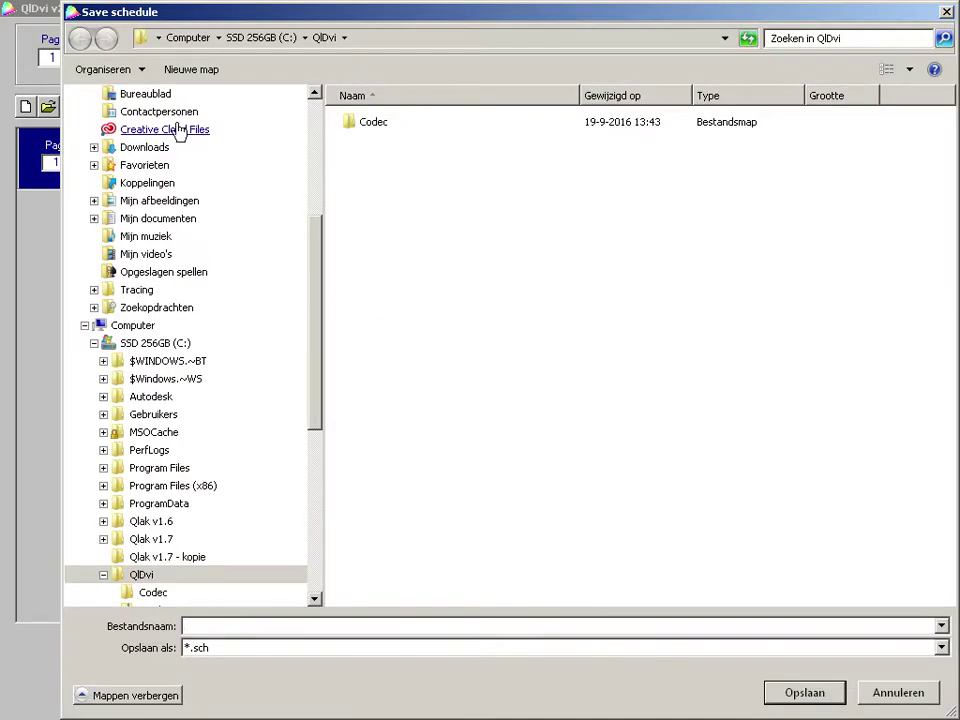
text(Tijdschema-2017)
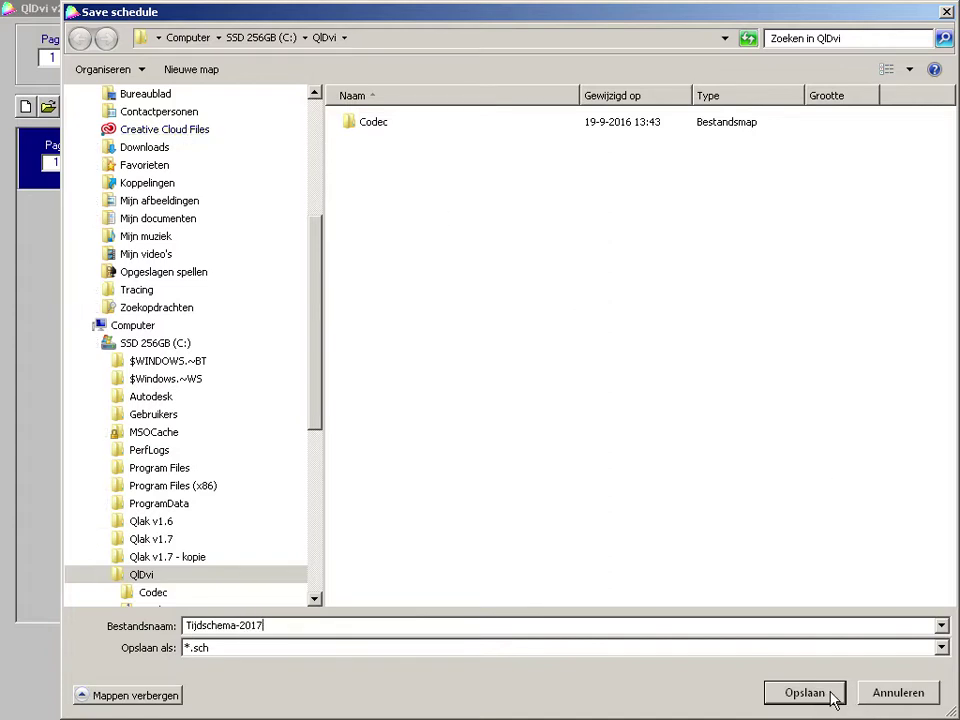
click(778, 693)
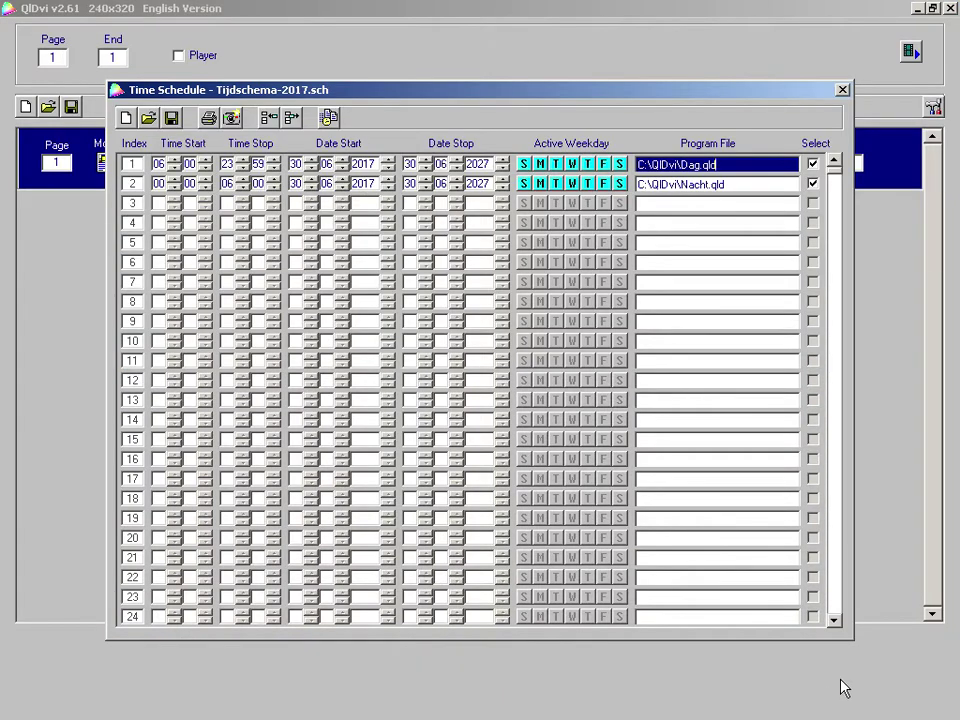
Send the saved day and night schedule to the Display location
click(330, 120)
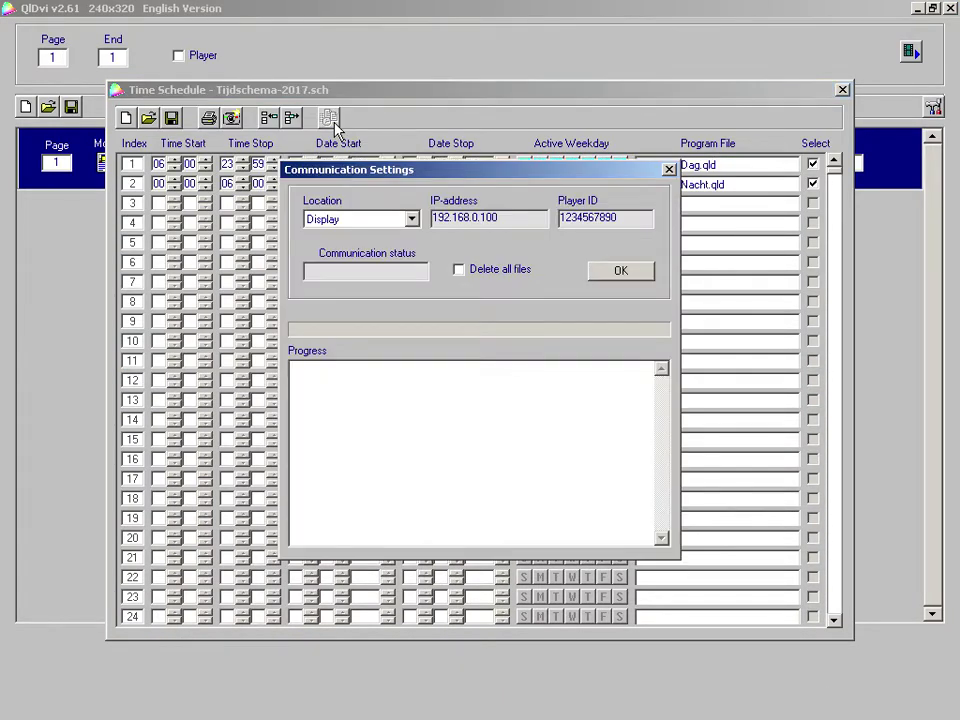
click(621, 271)
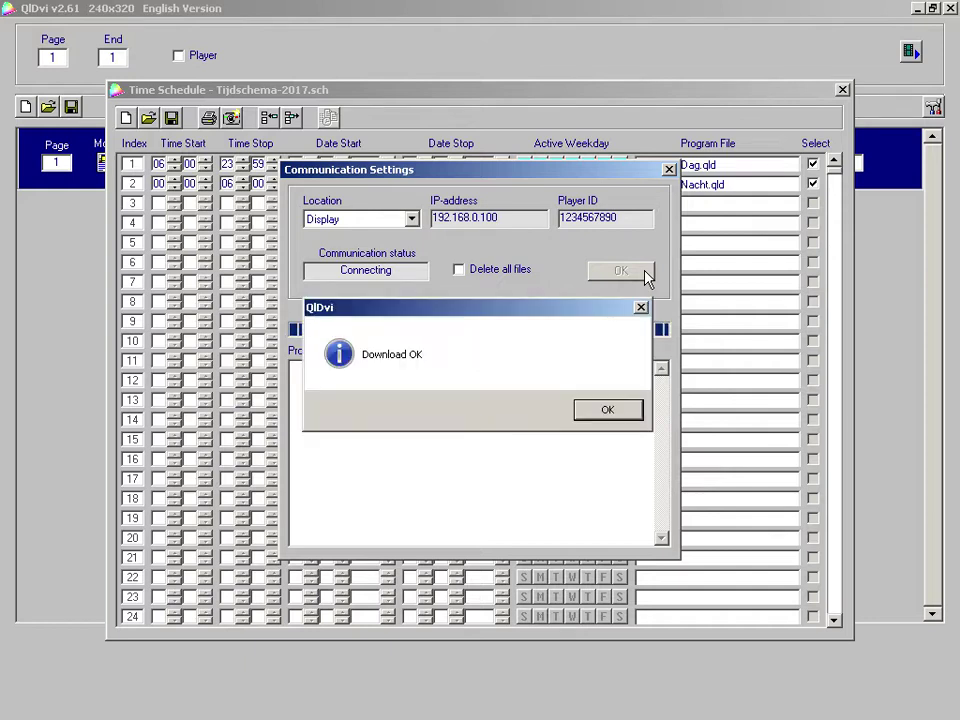
key(Return)
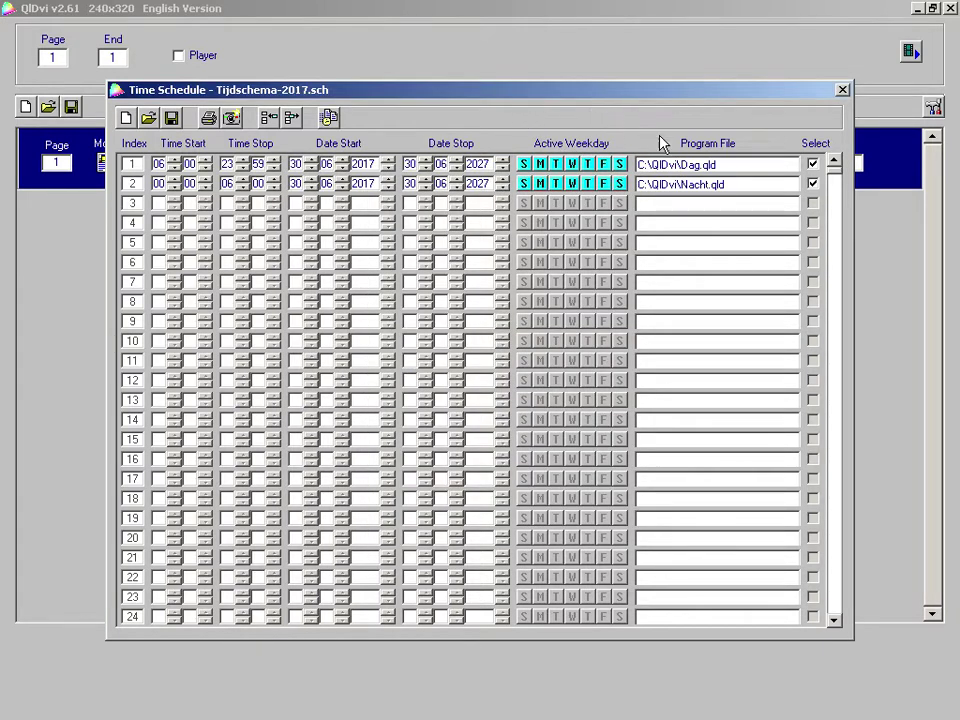
Insert an empty entry above the Dag.qld entry and assign Actie.qld as its program file
click(692, 166)
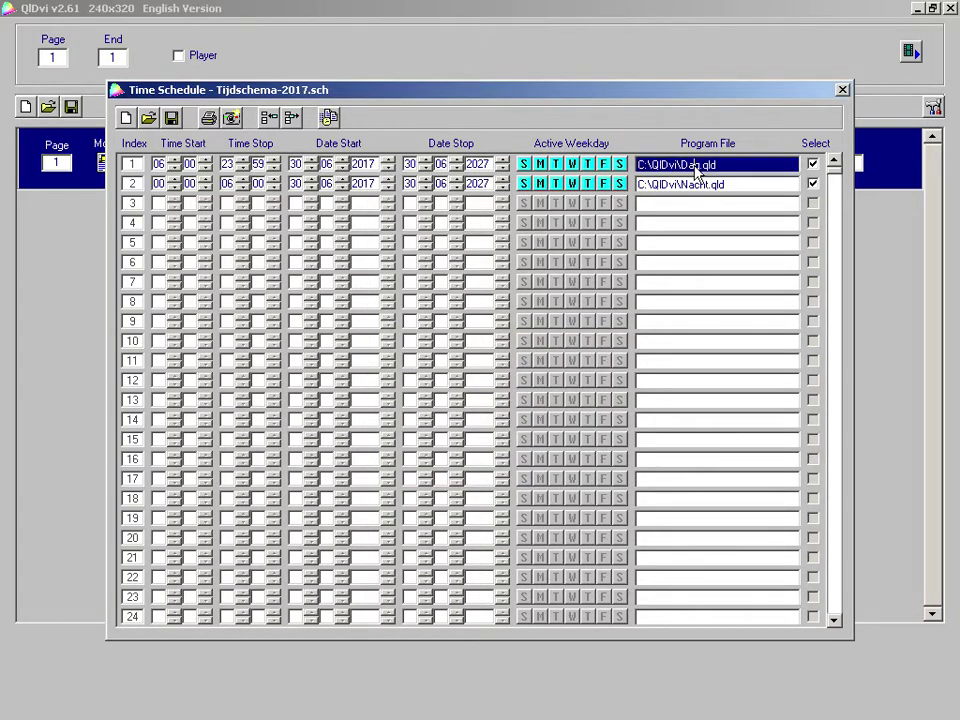
click(272, 118)
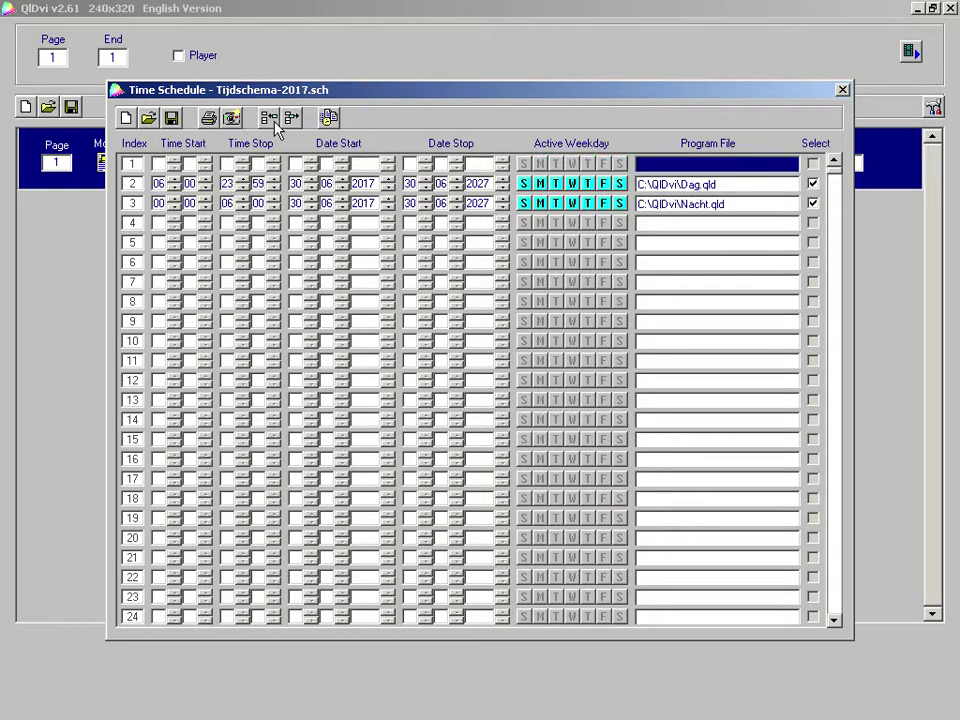
double_click(684, 172)
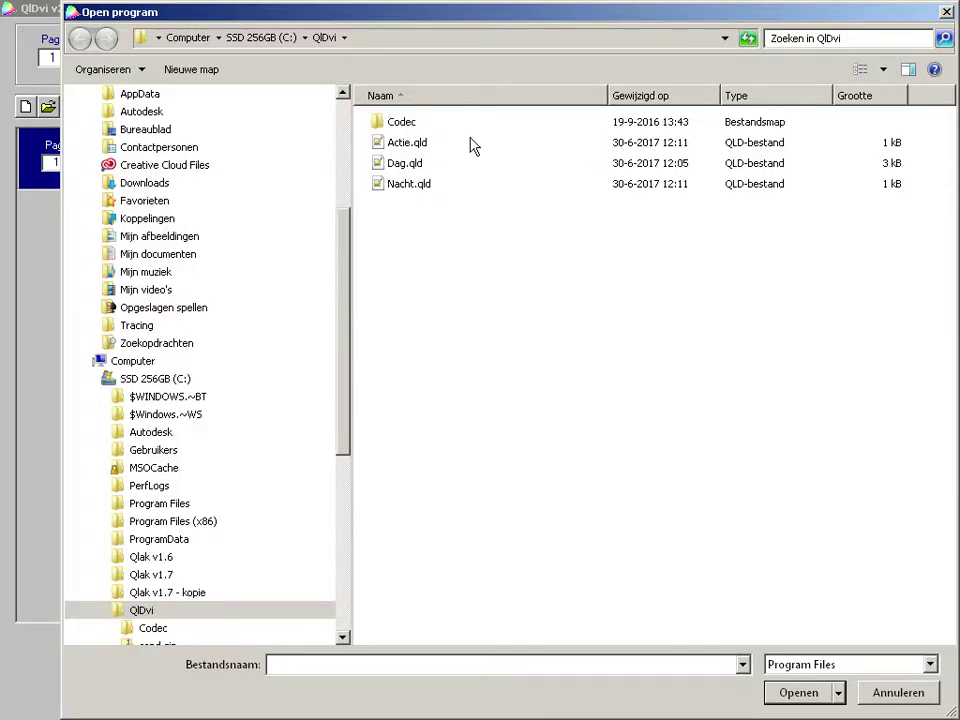
click(407, 143)
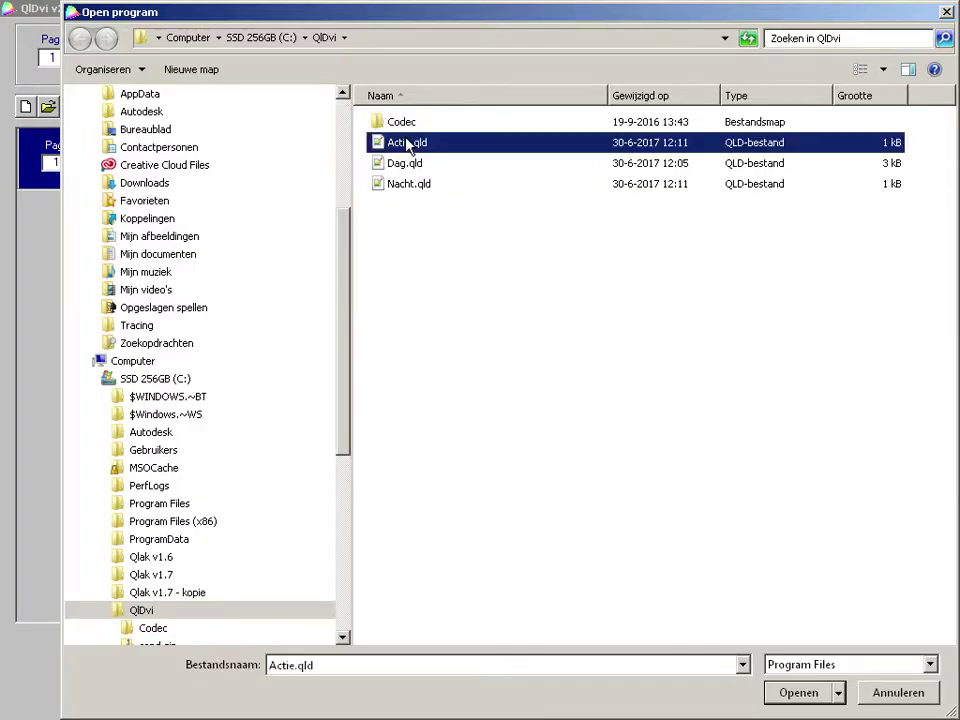
click(798, 692)
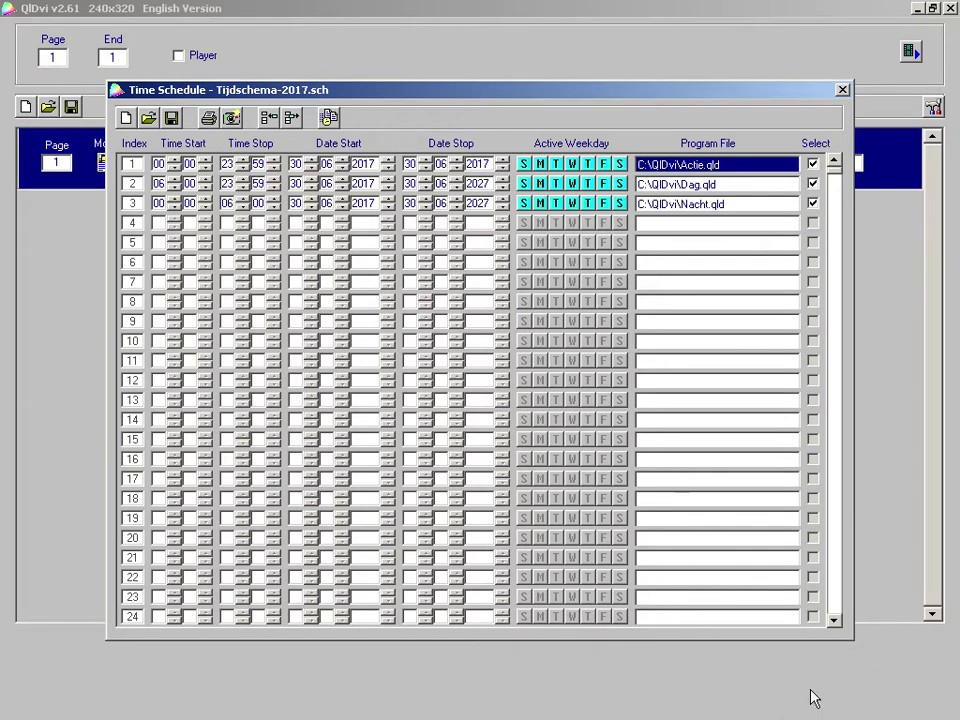
Set the Actie.qld entry to run from 14:00 to 16:00 with stop month 07, and save the schedule as Tijdschema-2017.sch
click(175, 162)
click(175, 161)
click(175, 161)
click(175, 161)
click(175, 161)
click(175, 161)
click(175, 161)
click(243, 168)
click(243, 168)
click(174, 118)
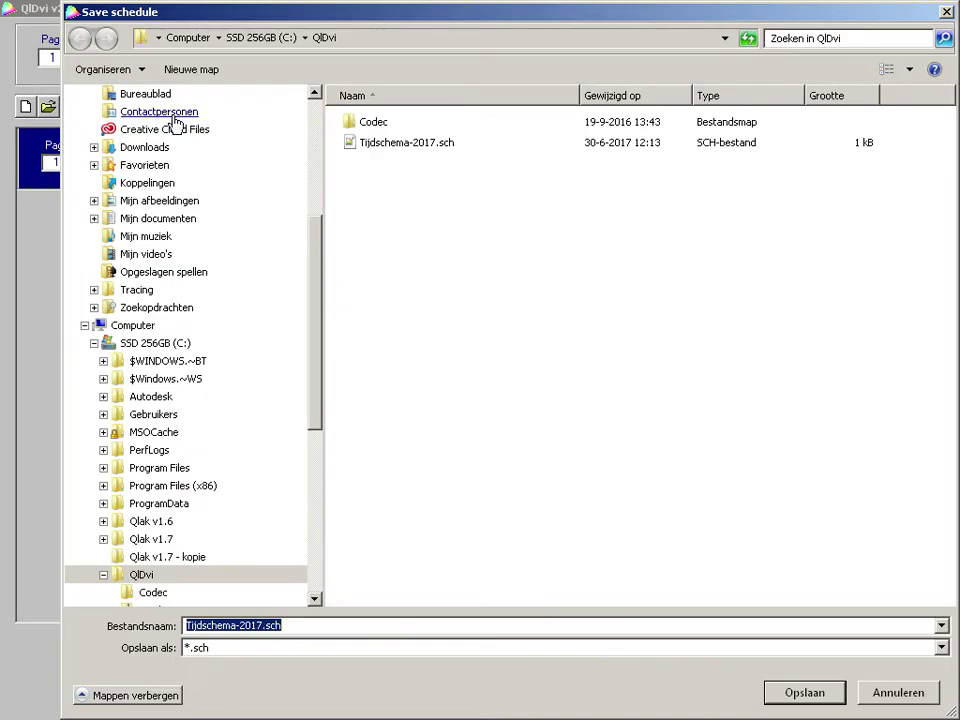
click(838, 695)
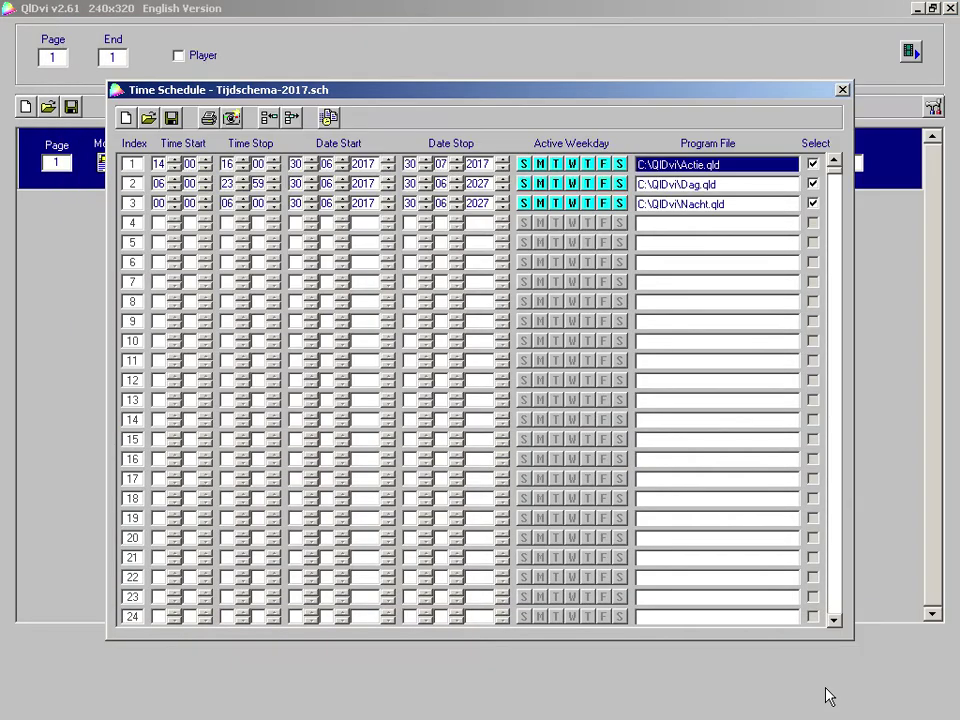
Deactivate Saturday and Sunday for the Actie.qld entry and save the schedule under the same name
click(620, 166)
click(523, 166)
click(172, 119)
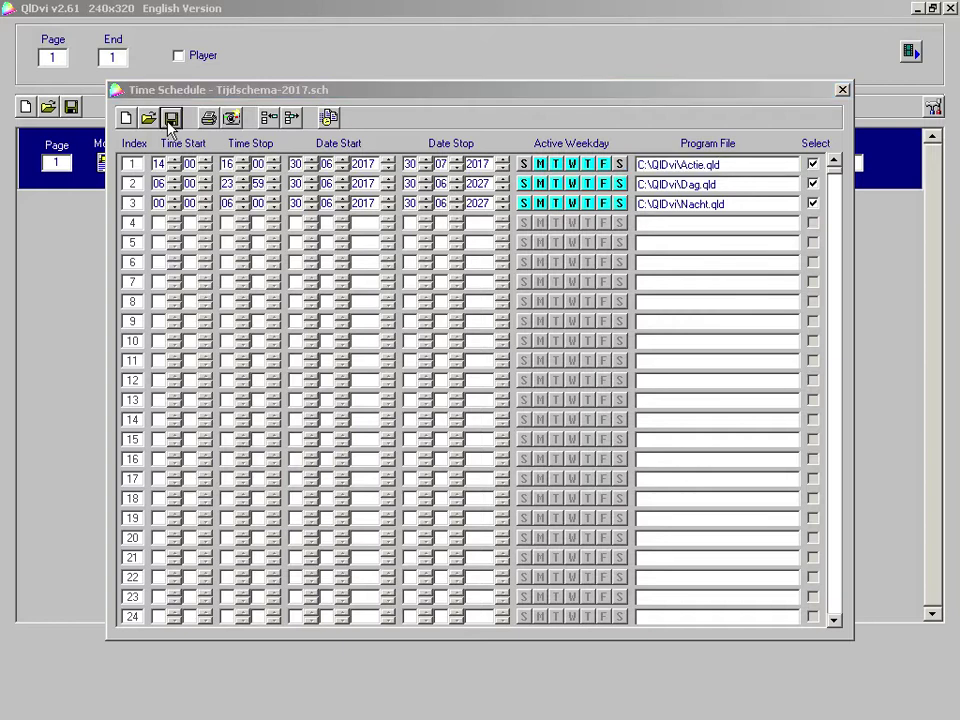
click(830, 695)
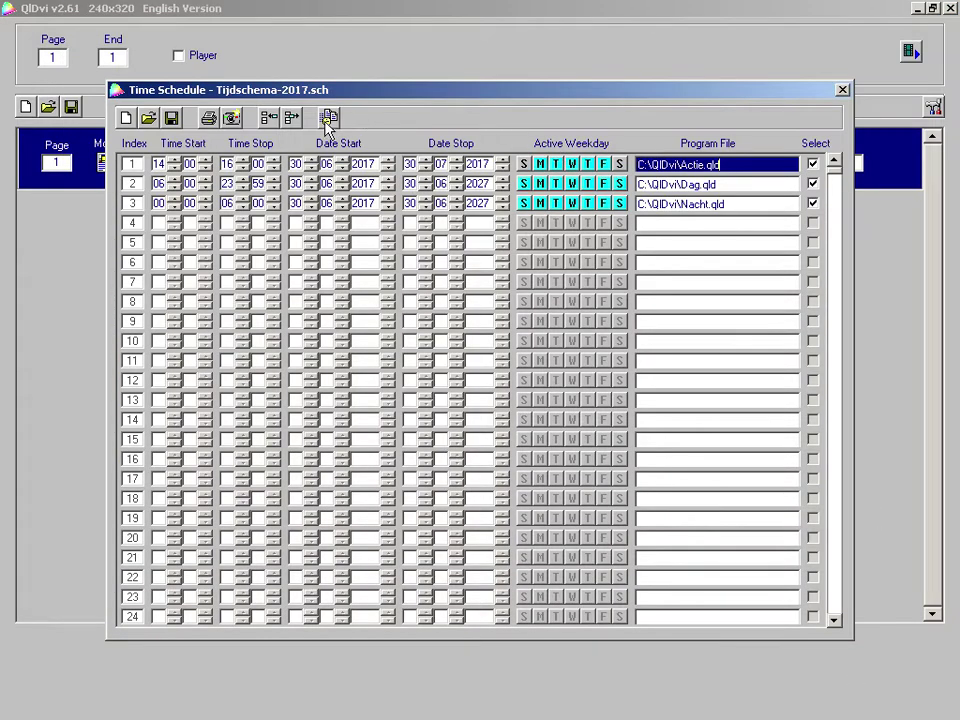
Send the updated schedule with the Actie.qld entry to the Display location
click(334, 124)
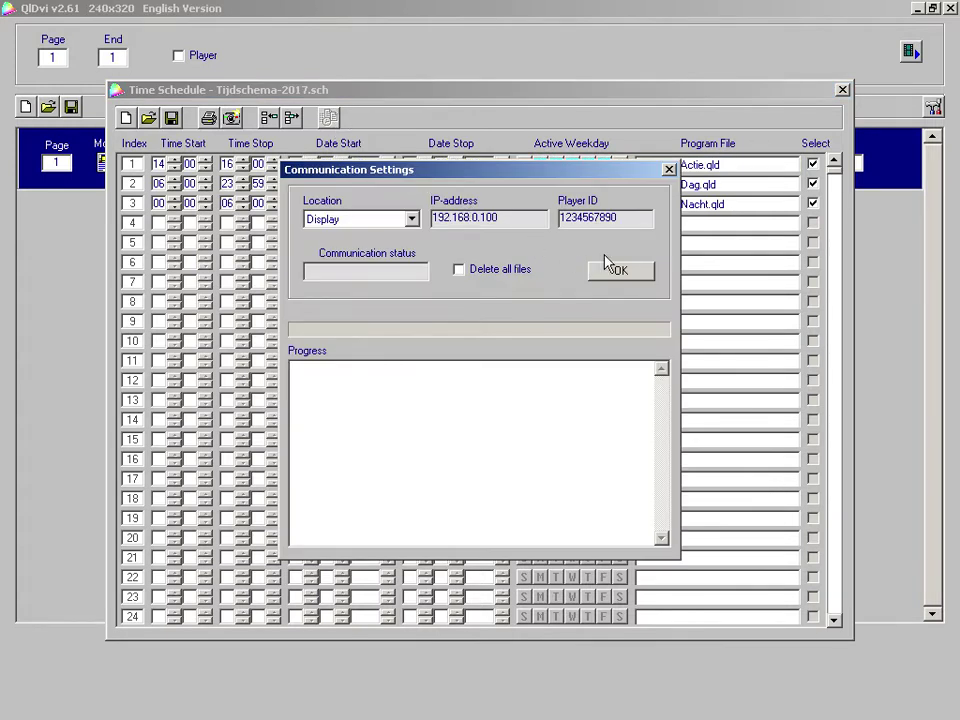
click(652, 273)
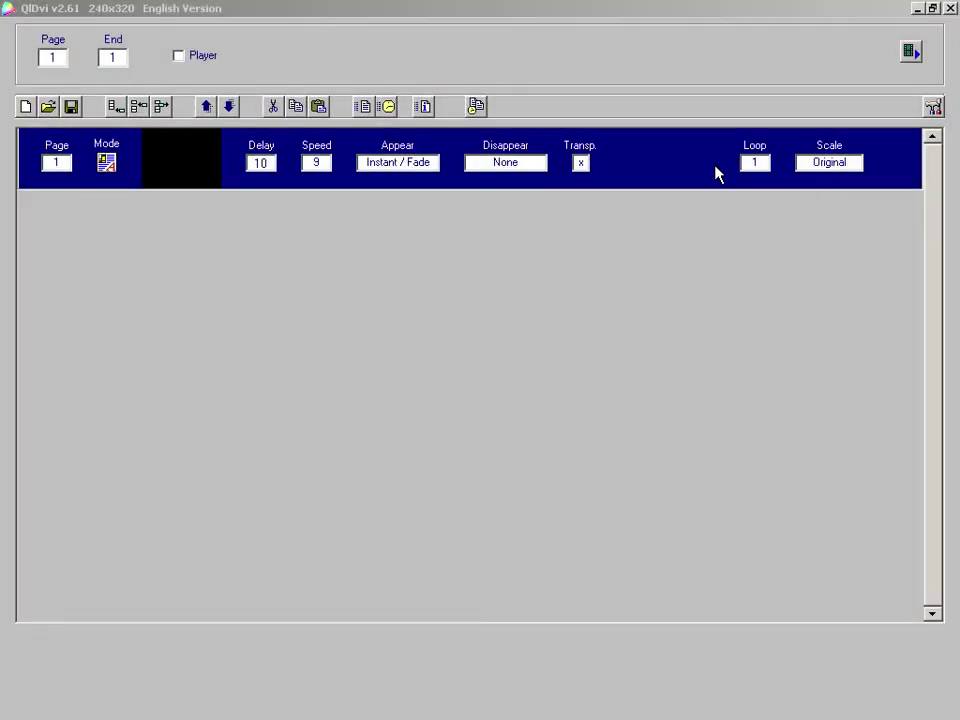
Open the empty page 1 for editing and set its font size to 36
double_click(715, 172)
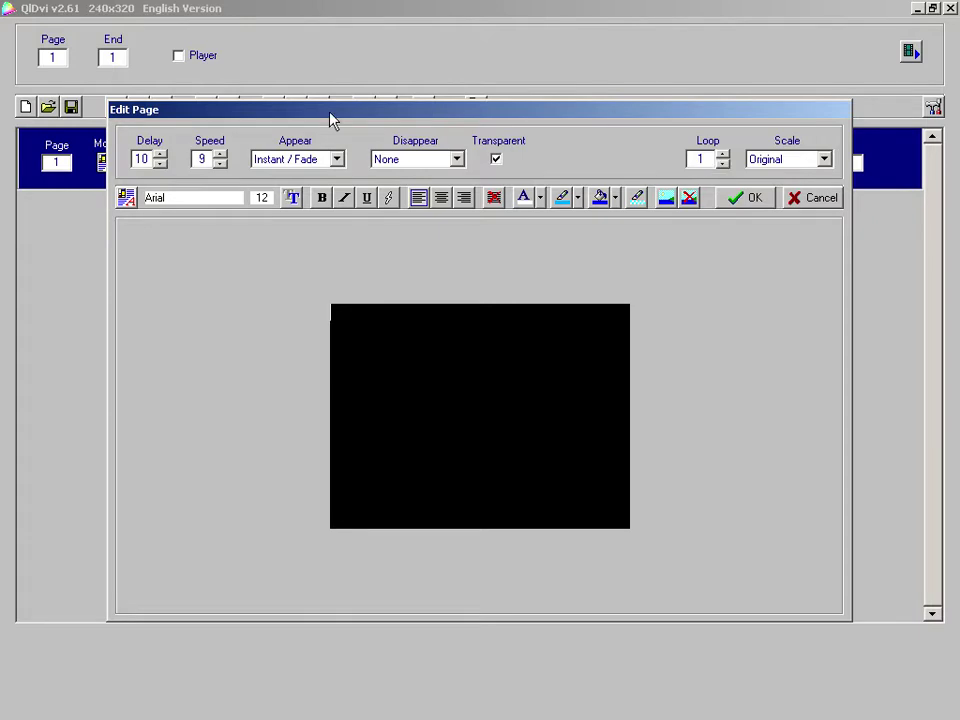
click(293, 199)
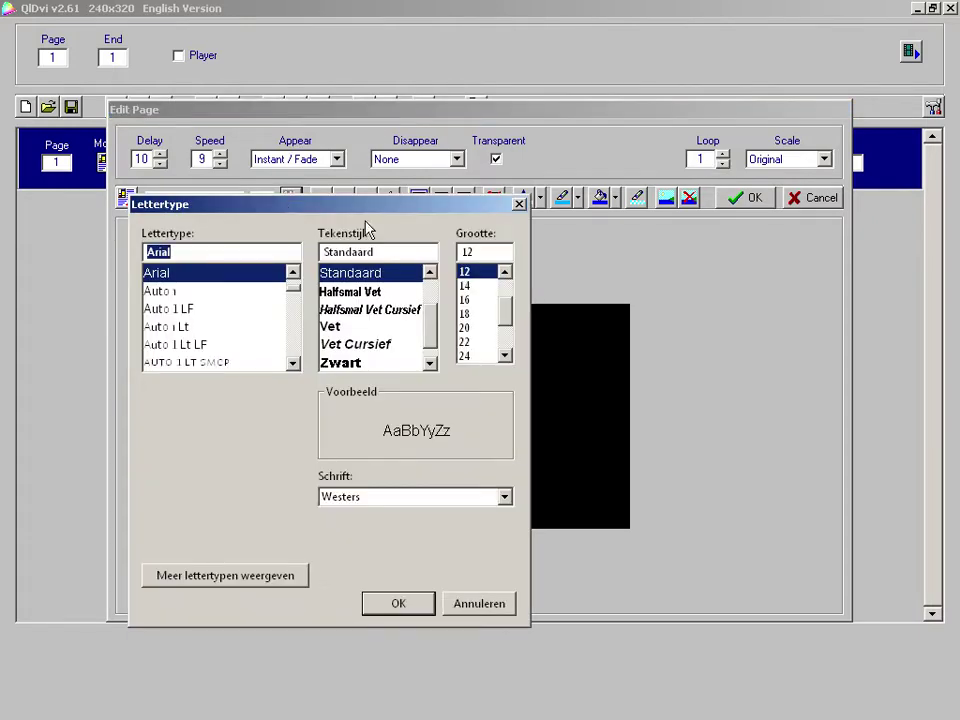
click(505, 356)
click(505, 356)
click(505, 356)
click(505, 356)
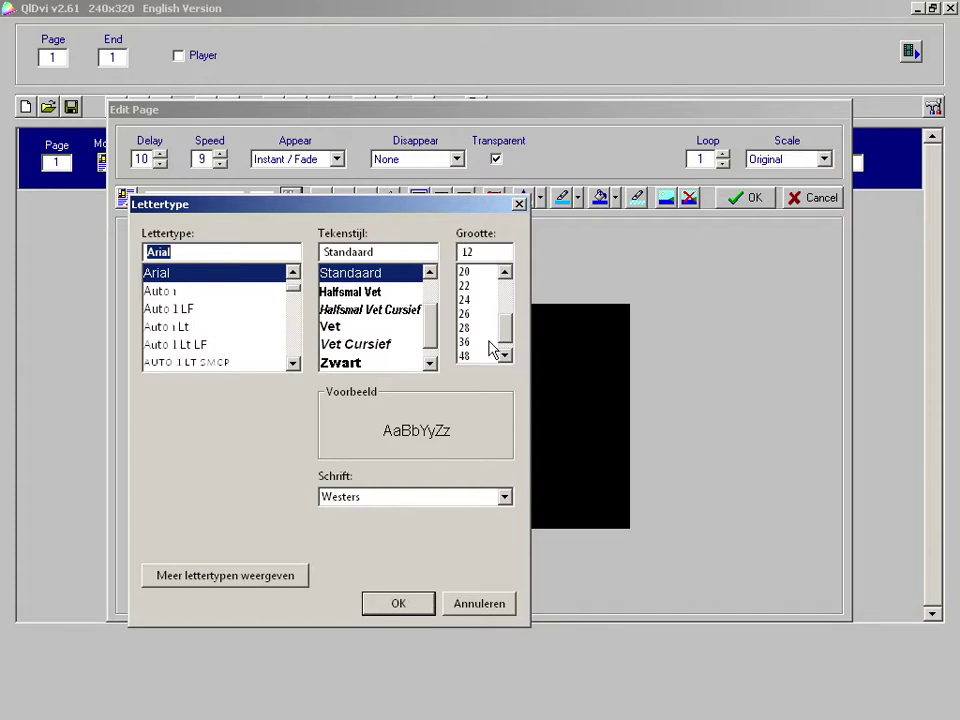
click(470, 341)
click(420, 604)
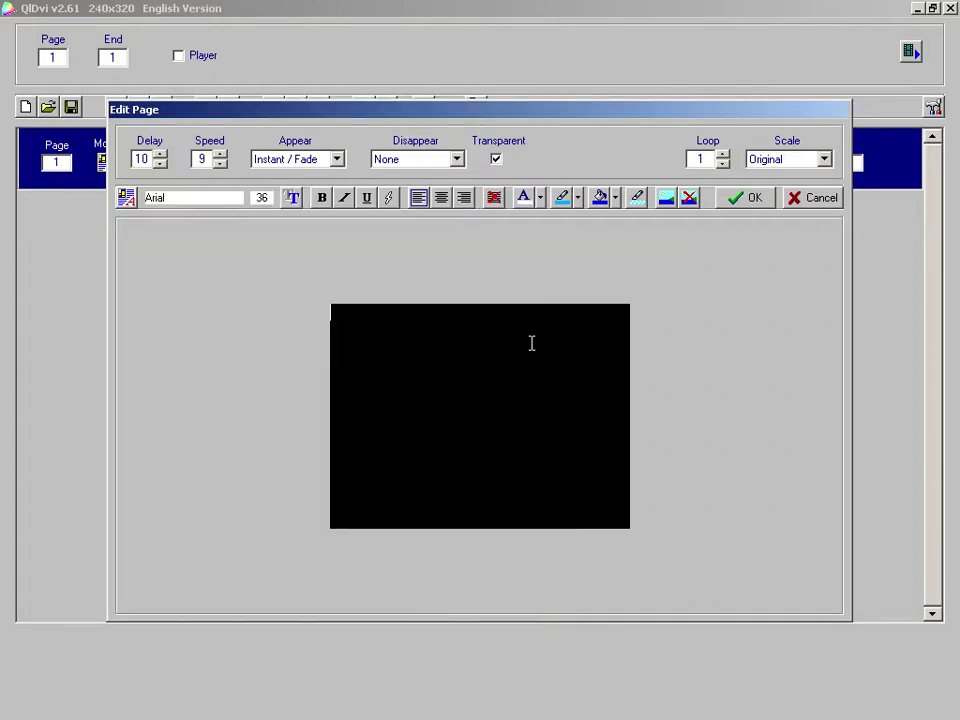
Center the page text and enter the time code *H:MM:SS
click(440, 199)
text(*H:MM:)
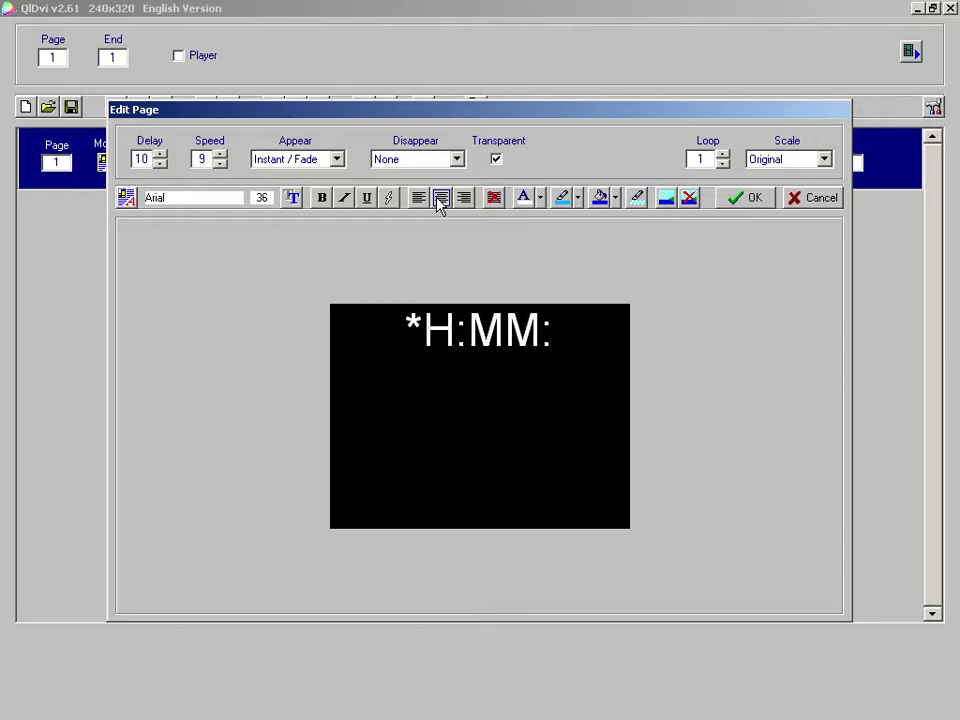
text(SS)
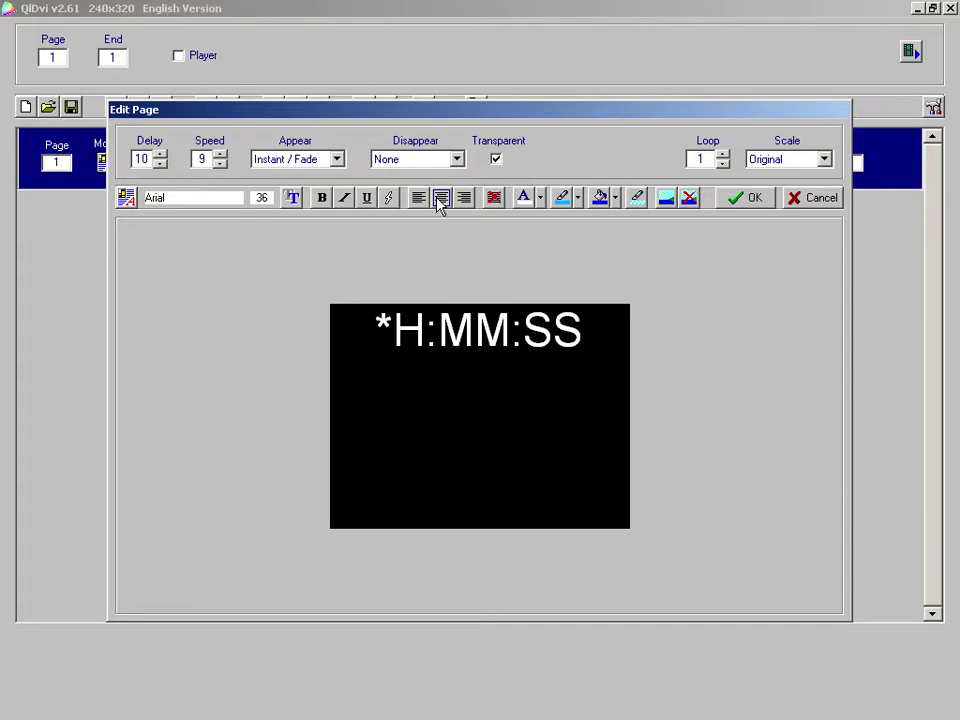
Add the date code *D/MM/YYYY on a line above the time code and play the accepted page
click(720, 164)
text(*D/)
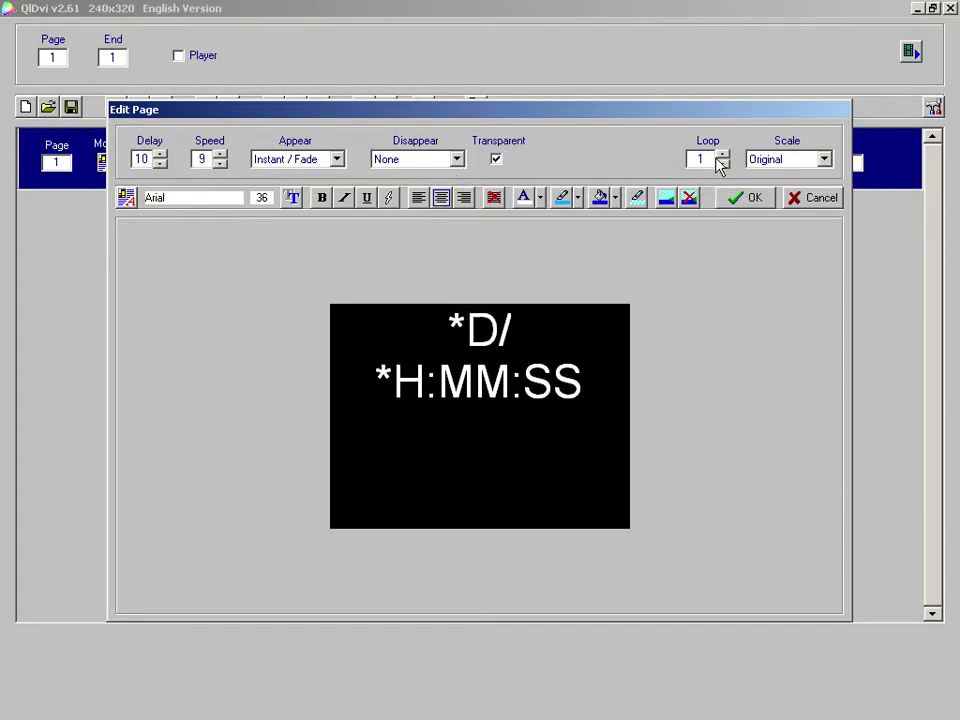
text(MM/YYYY)
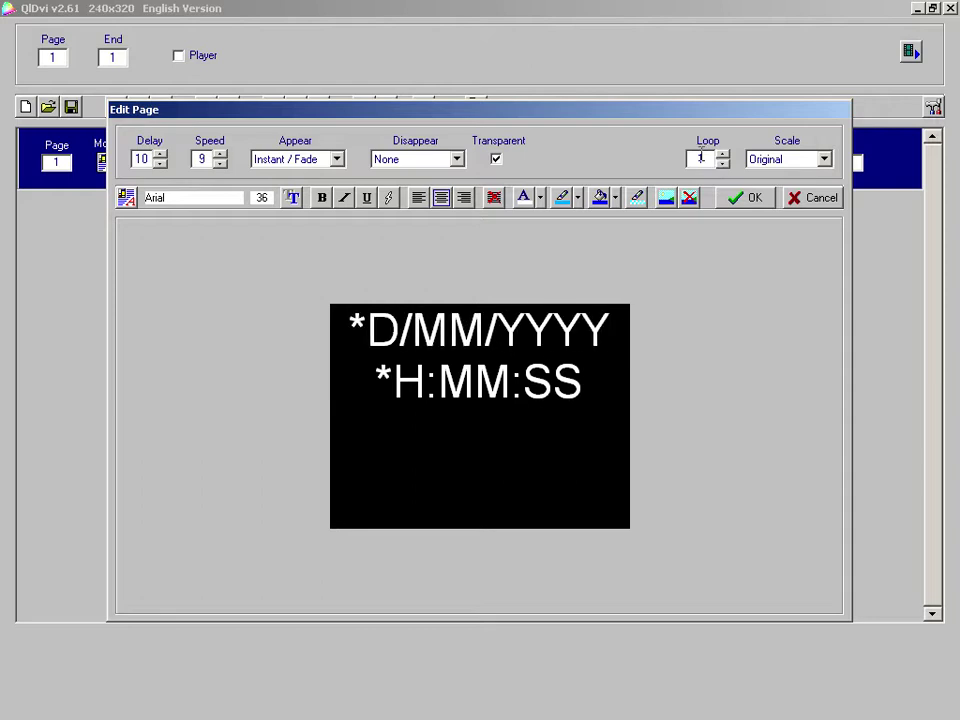
click(774, 201)
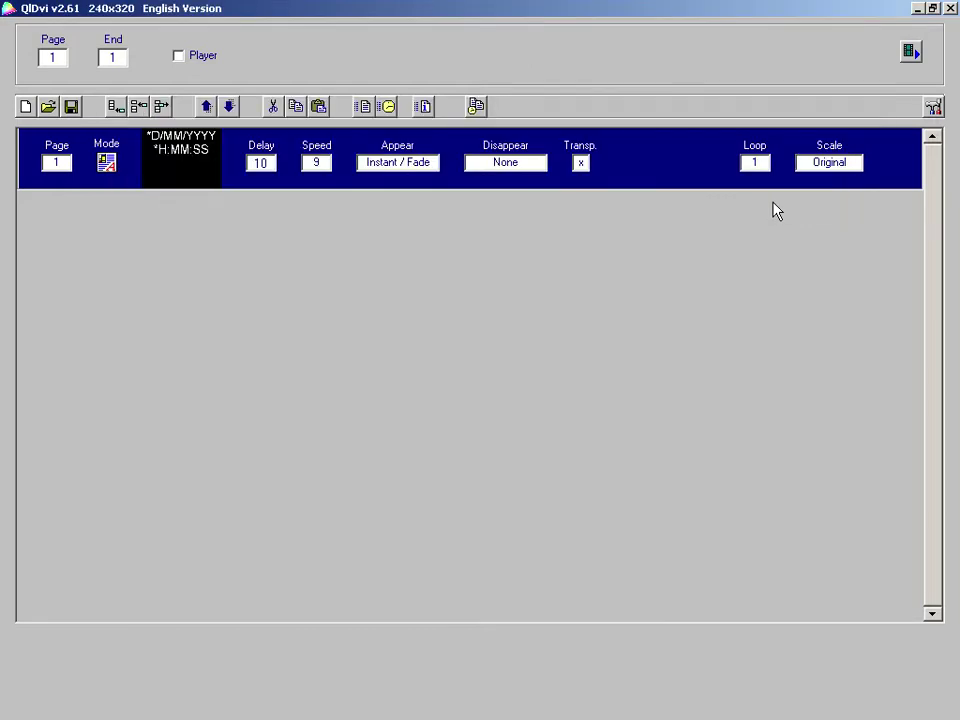
click(912, 53)
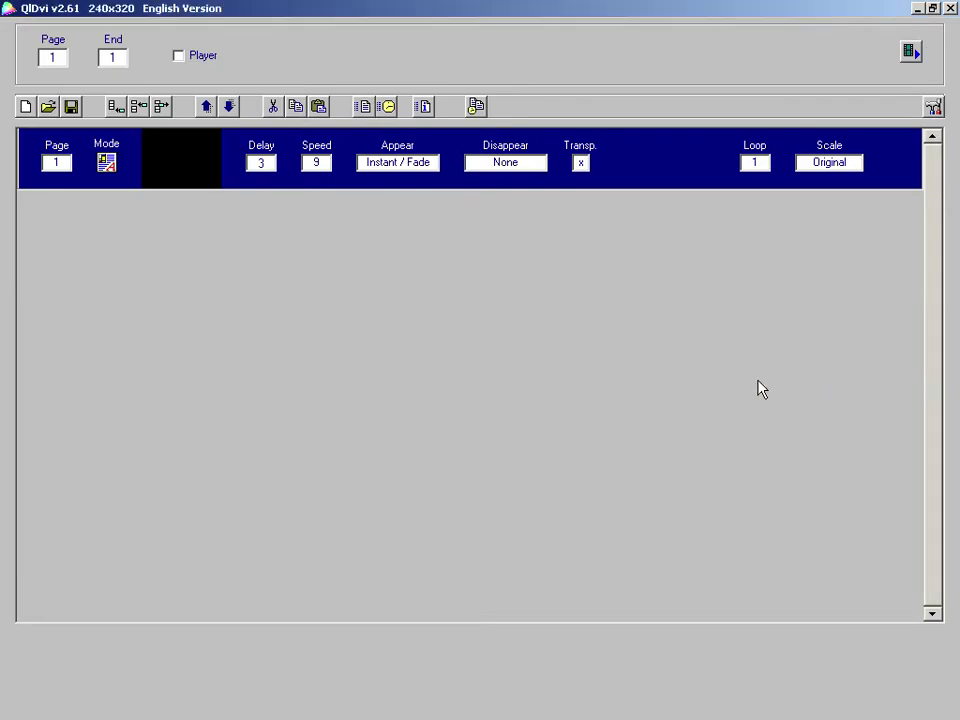
Open the empty page 1 for editing and set its appear effect to Scroll
double_click(679, 176)
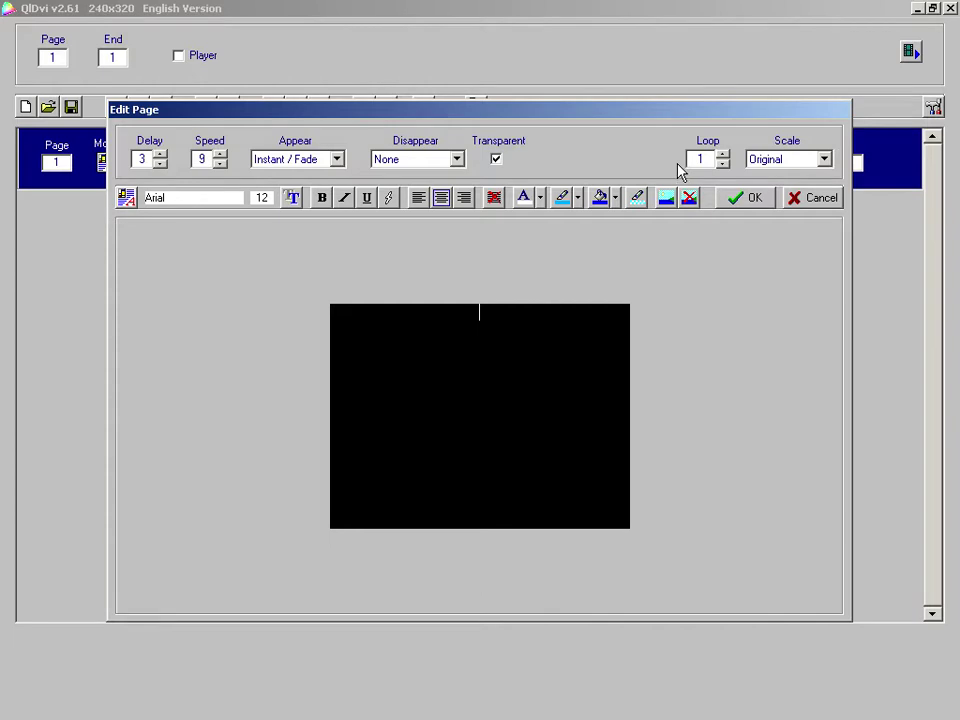
click(337, 161)
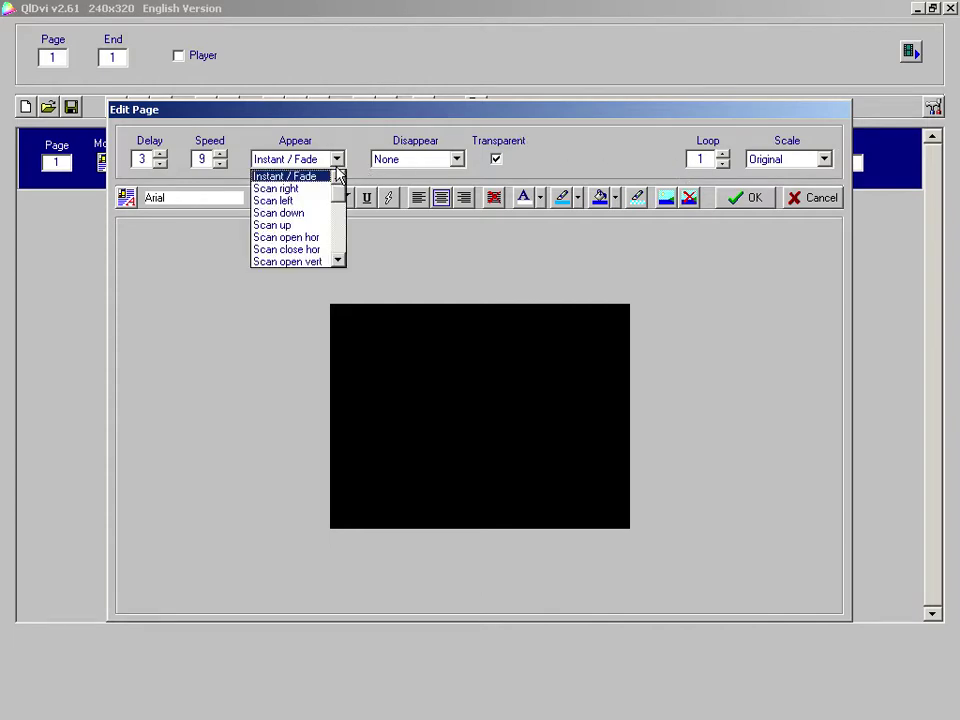
drag(337, 188, 337, 262)
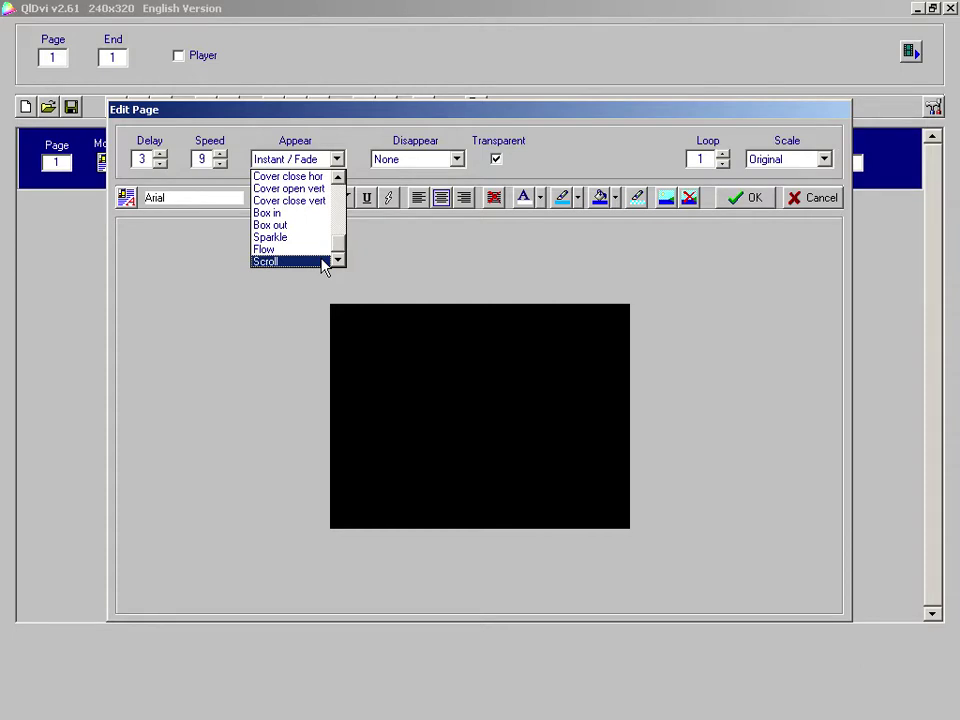
click(323, 262)
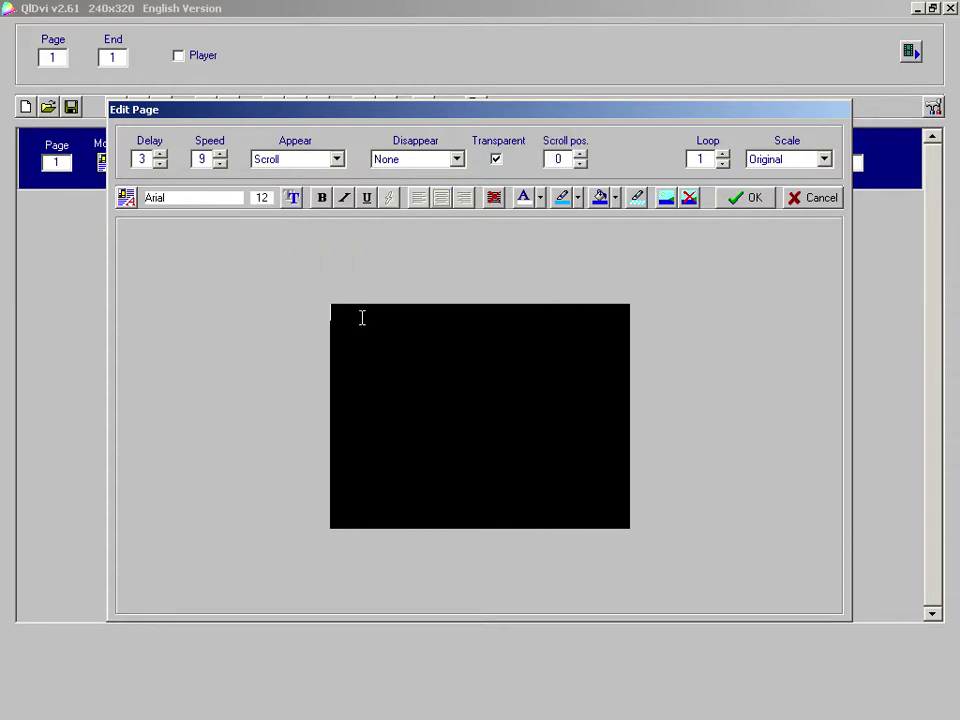
Enter the scrolling text "Dit is een langere tekst die buiten beeld loopt." on the page
text(Dit is een langere teks)
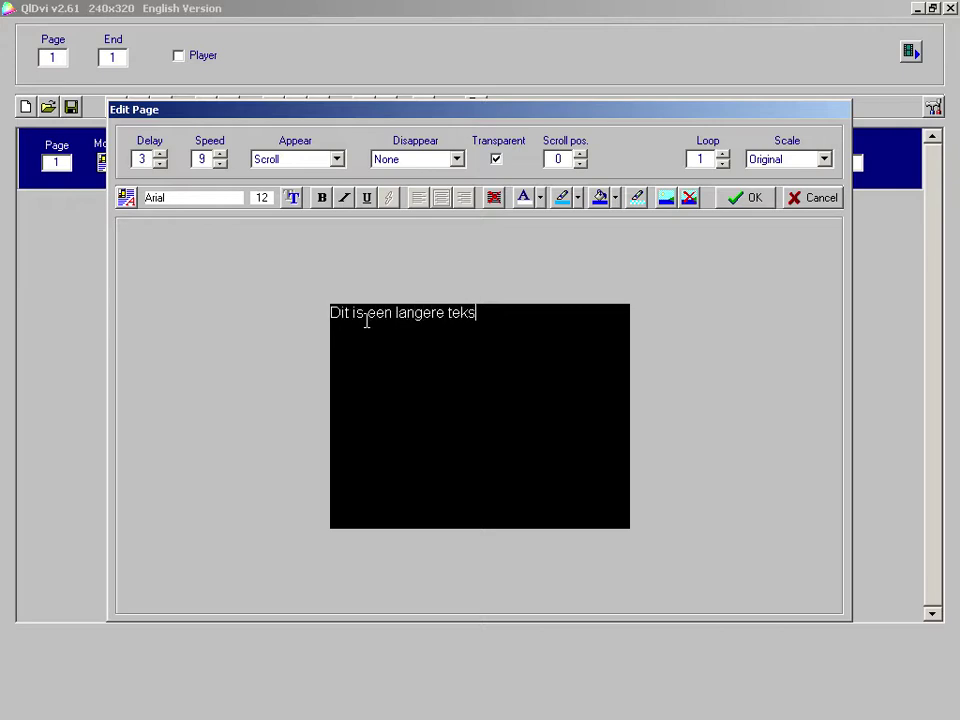
text(t die buiten be)
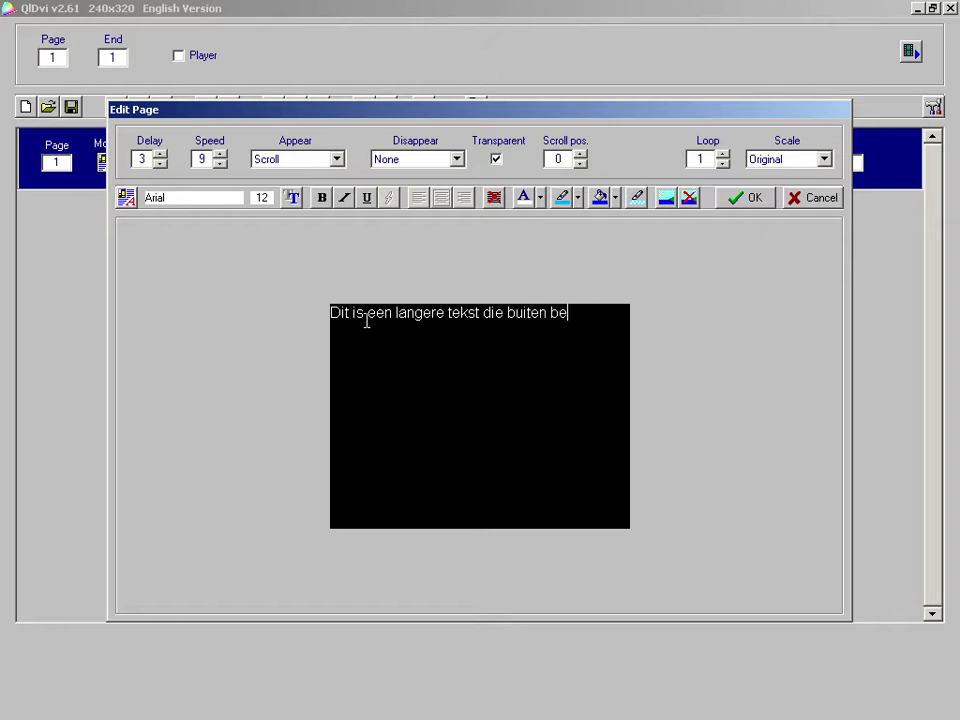
text(eld loopt)
Set the font size of the whole scrolling text to 24
key(ctrl+a)
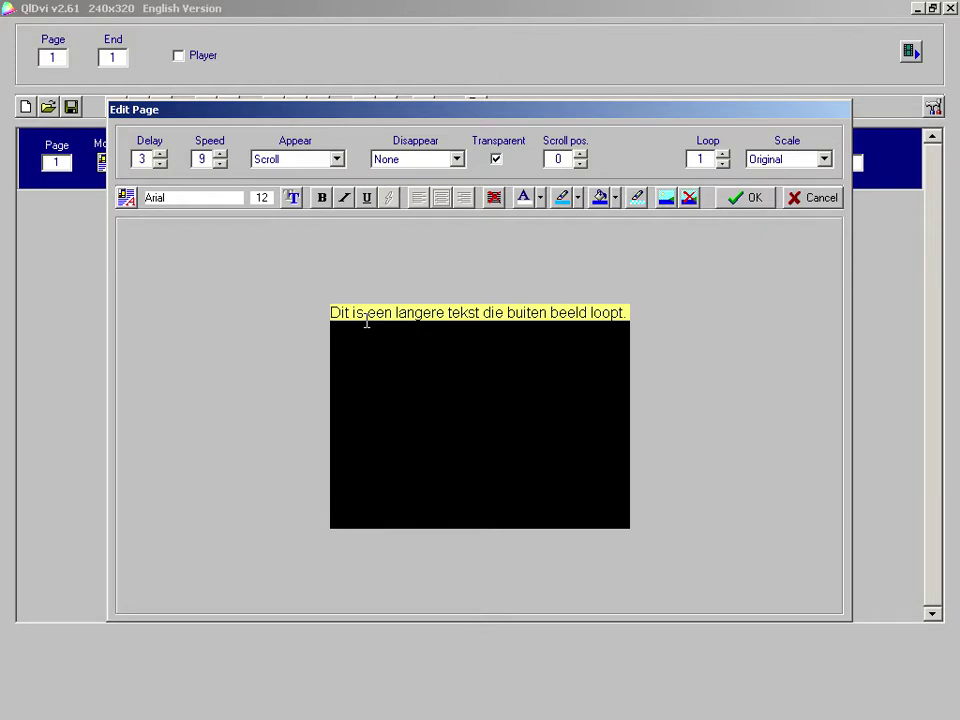
click(294, 197)
click(470, 357)
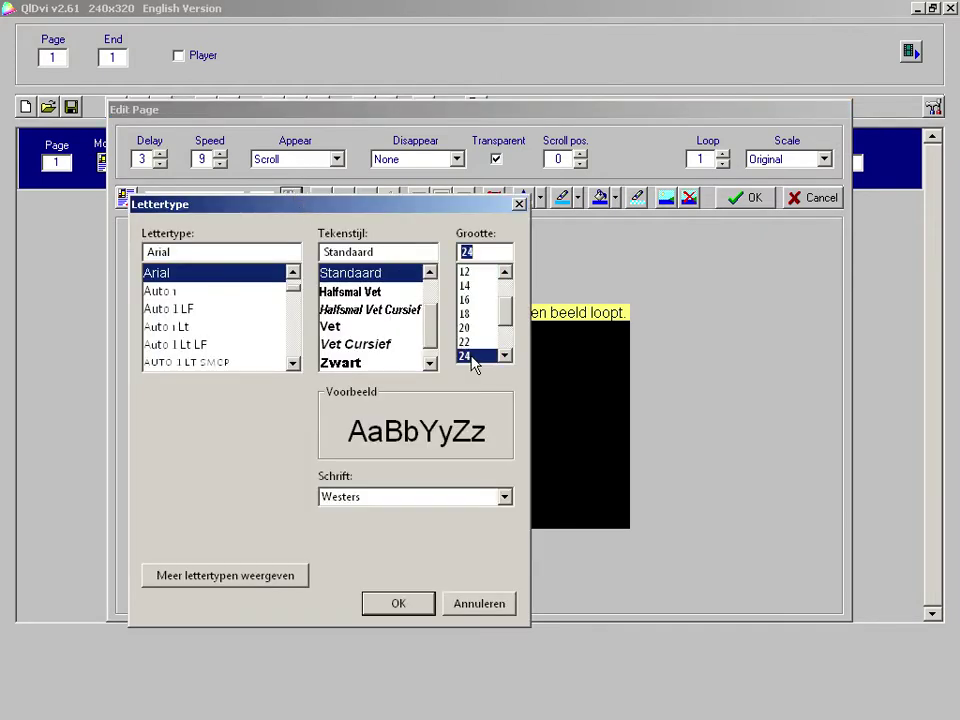
click(416, 612)
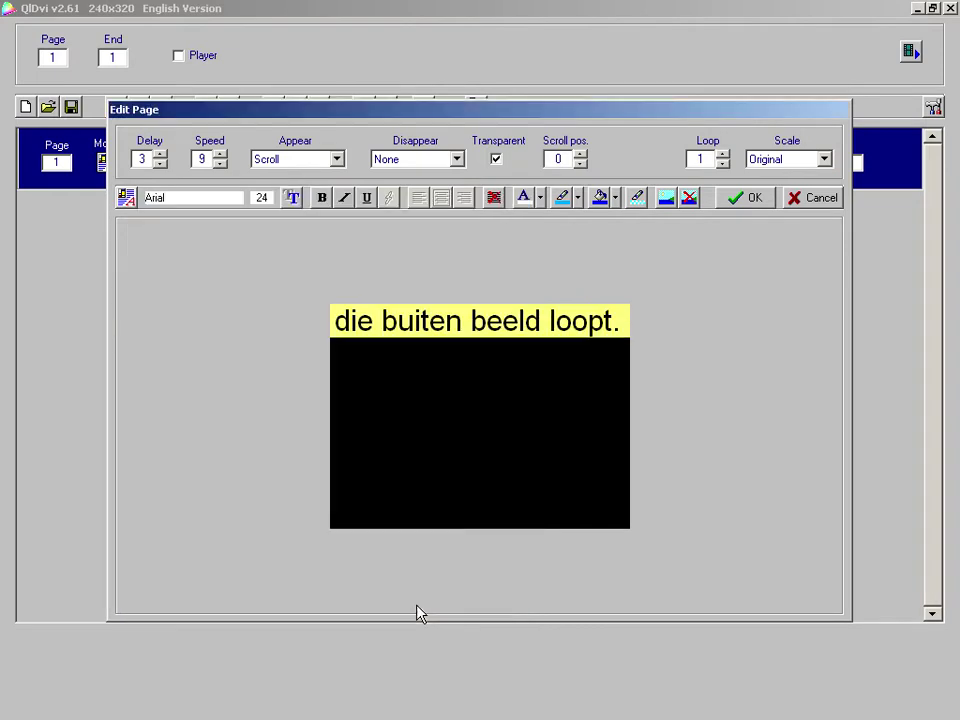